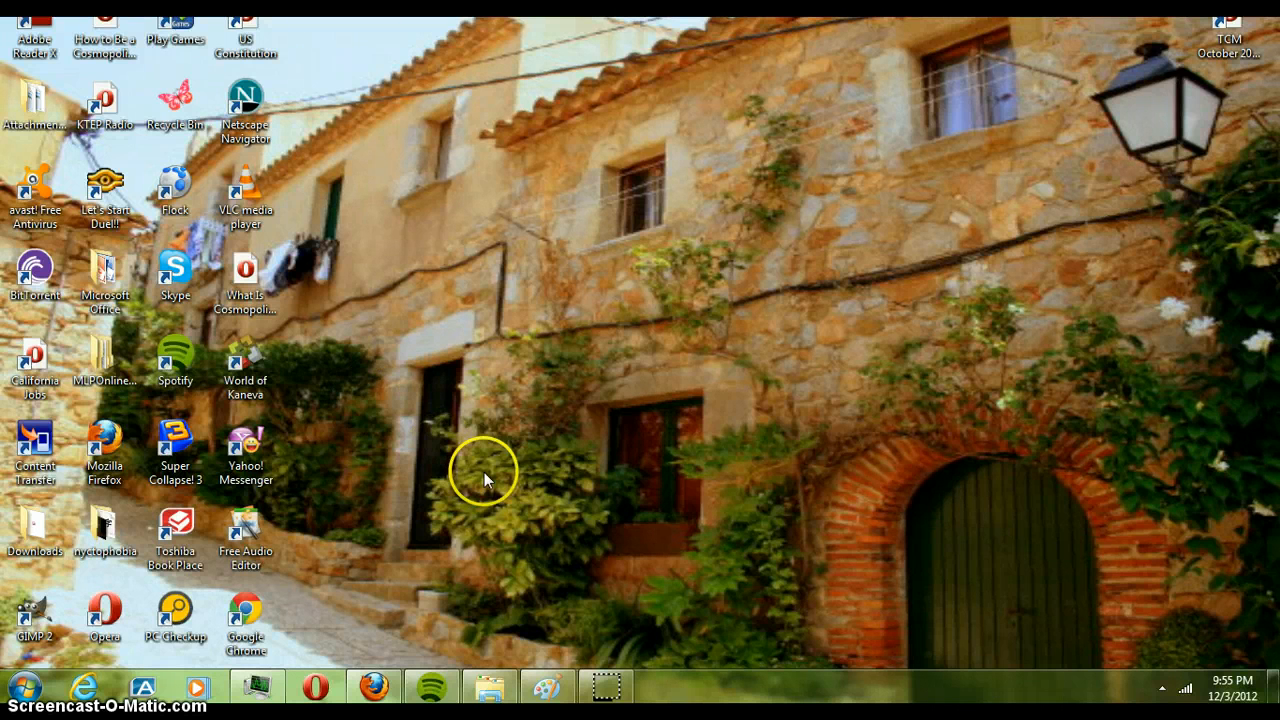
Step: Bring up the Bases pictures folder, look over Mother_child_by_grangerpixel and the other finished pictures, and put the folder window away
click(489, 686)
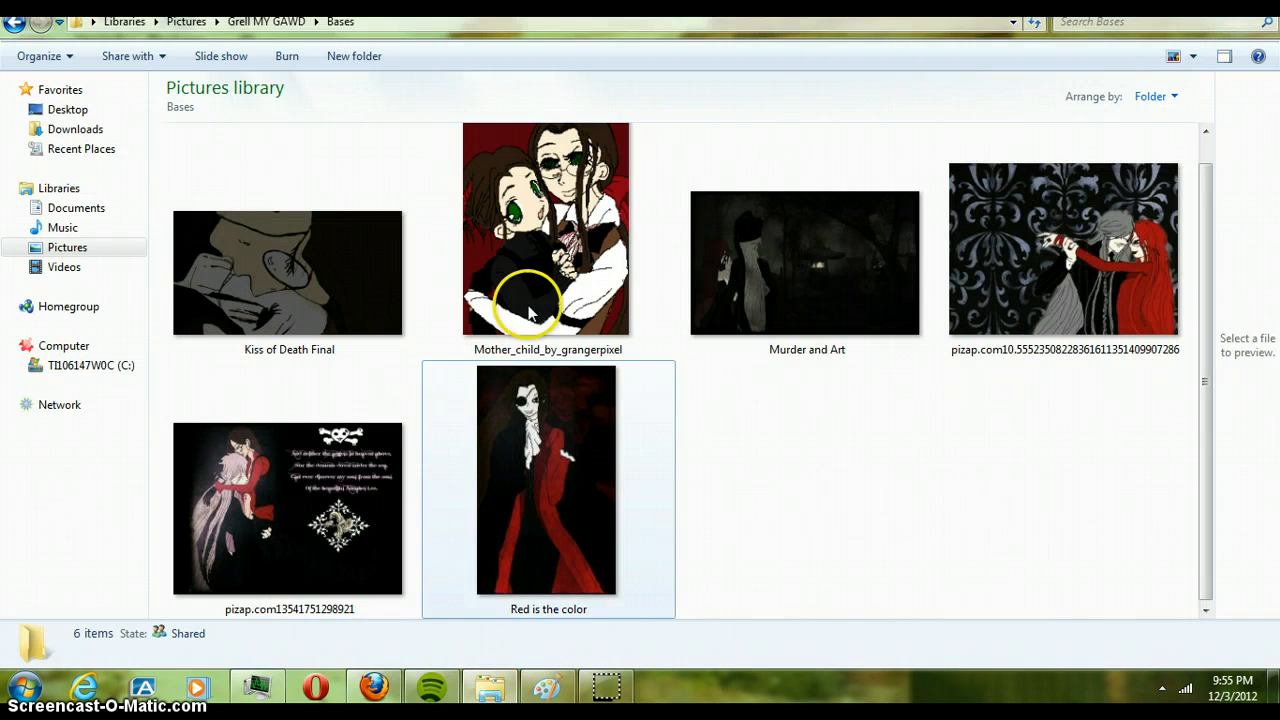
click(530, 313)
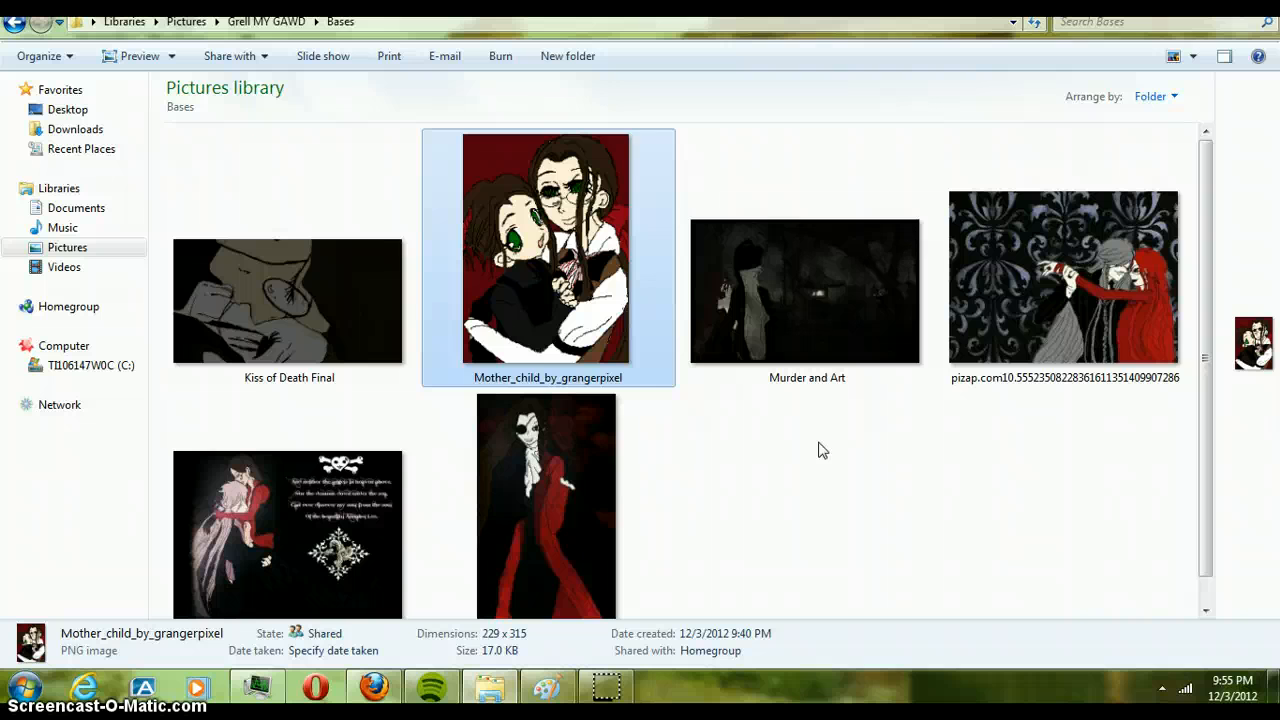
double_click(1086, 363)
click(1262, 16)
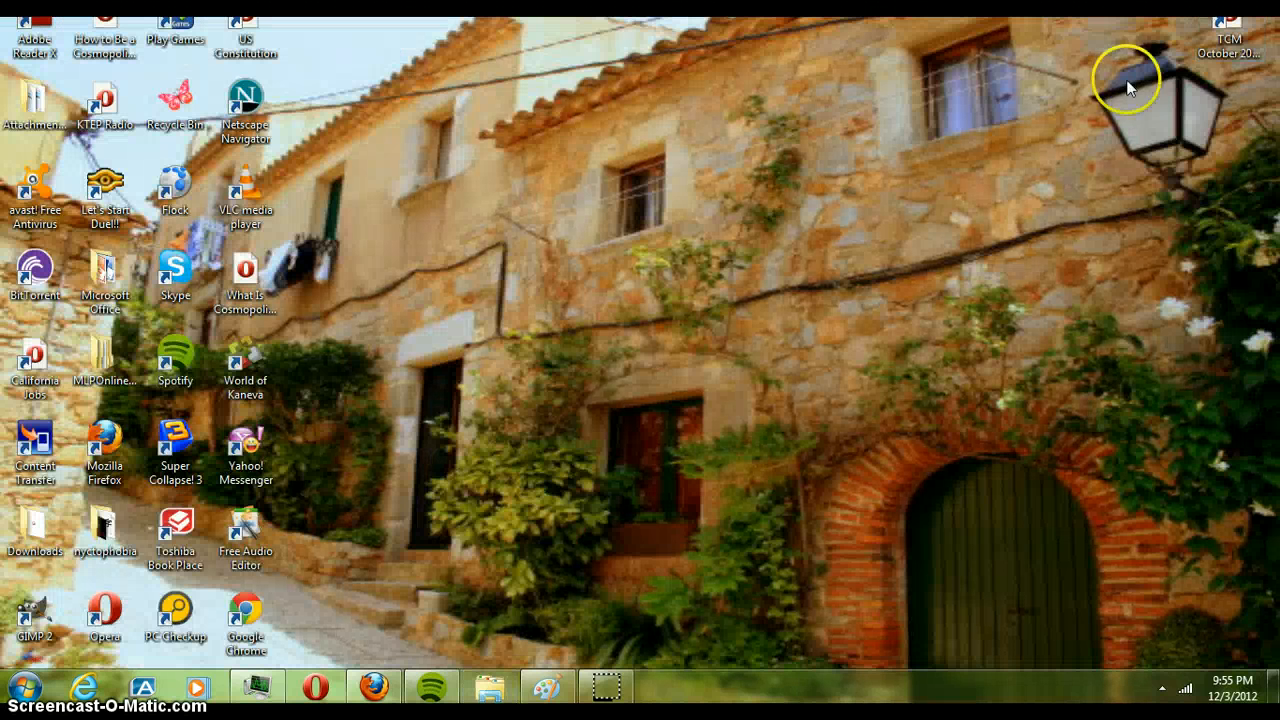
Step: Switch to Paint and open the picture _Boy__base_by_YuMinnie from the Grell 2 folder
click(559, 680)
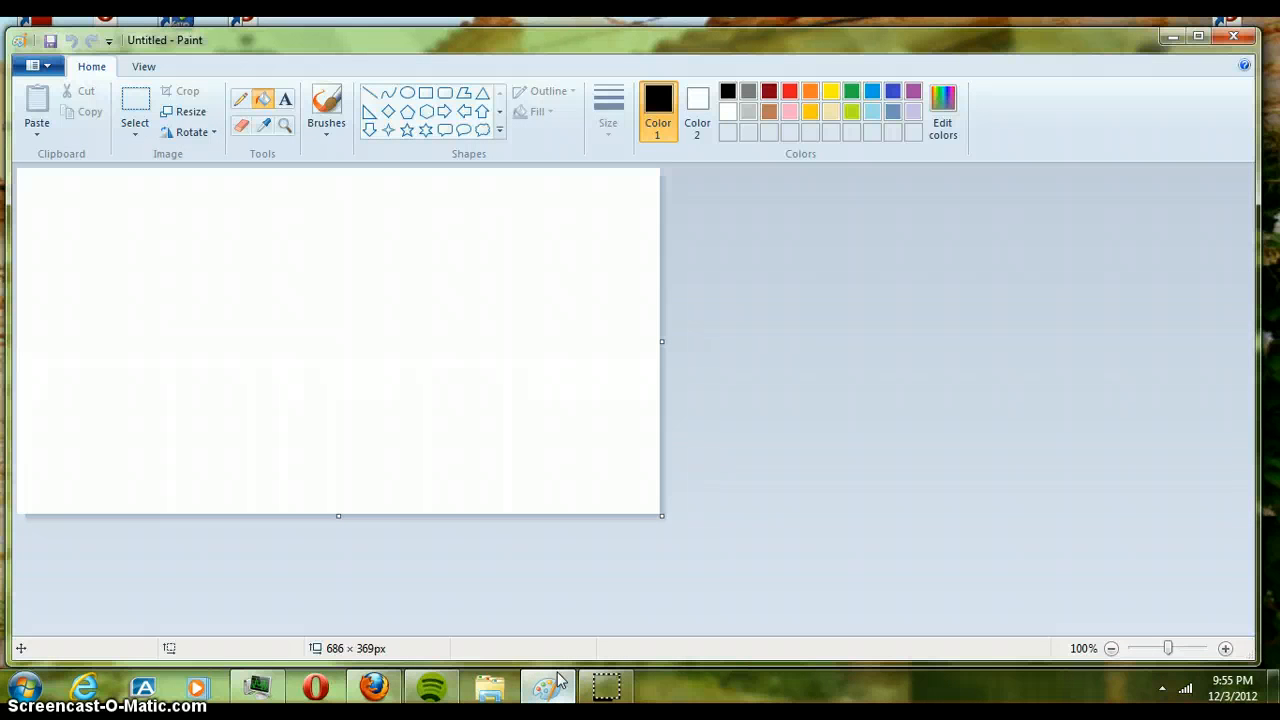
click(46, 66)
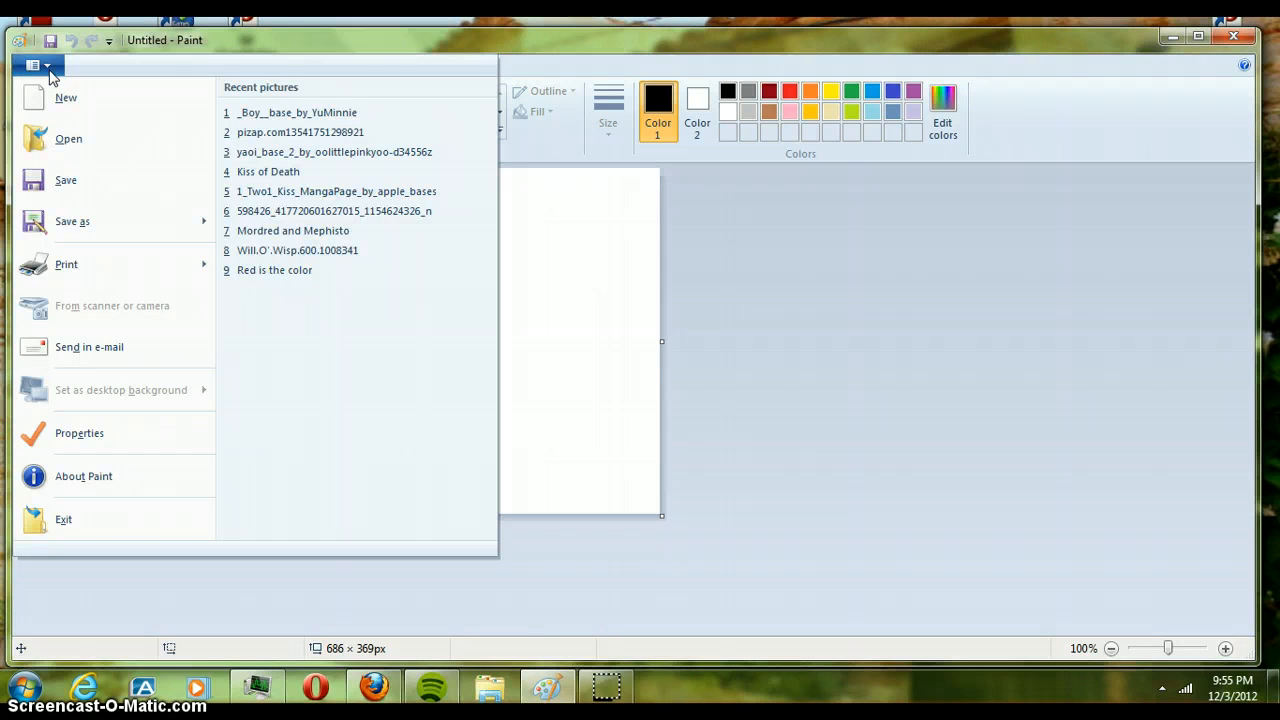
click(75, 140)
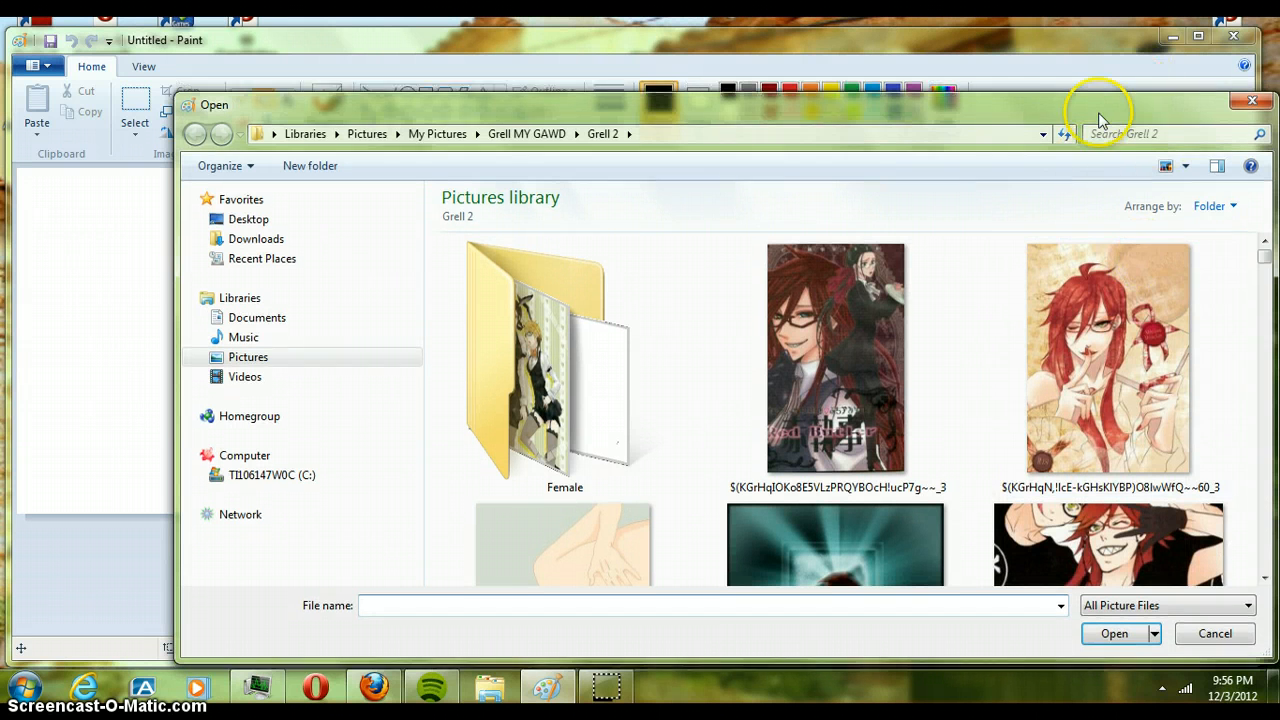
drag(1094, 109, 979, 93)
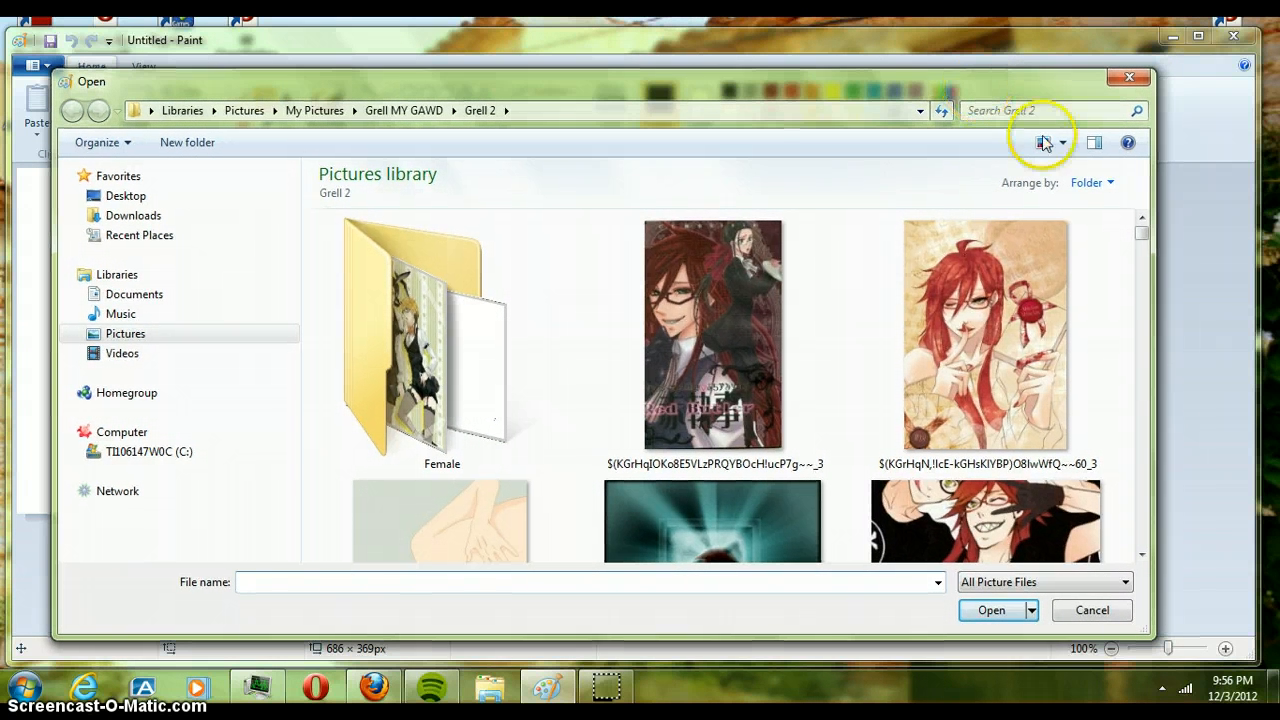
drag(1141, 234, 1142, 249)
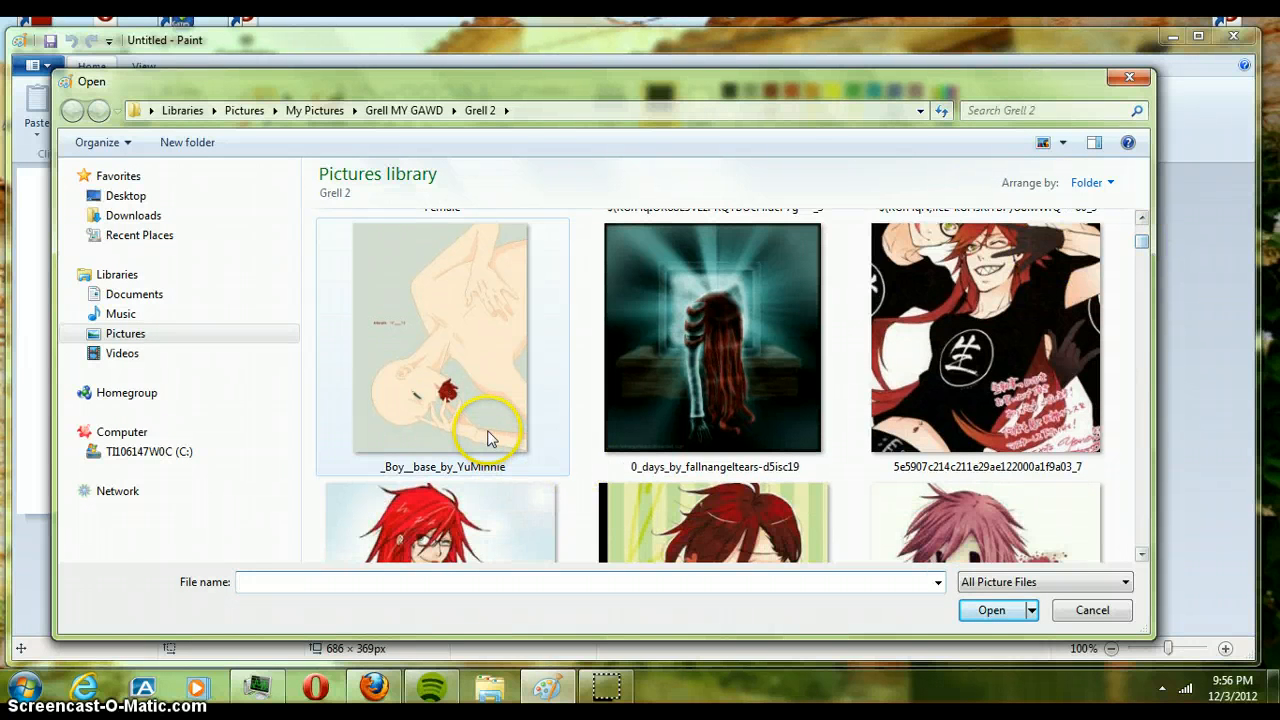
click(490, 435)
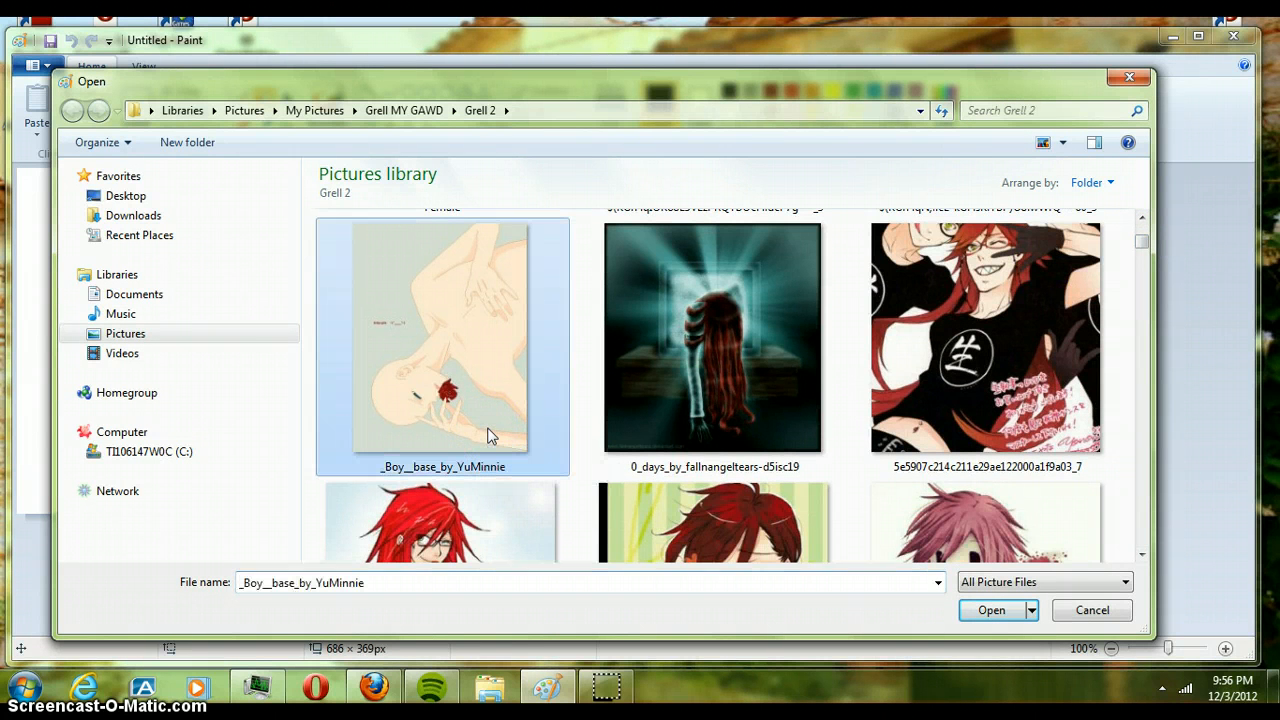
click(975, 610)
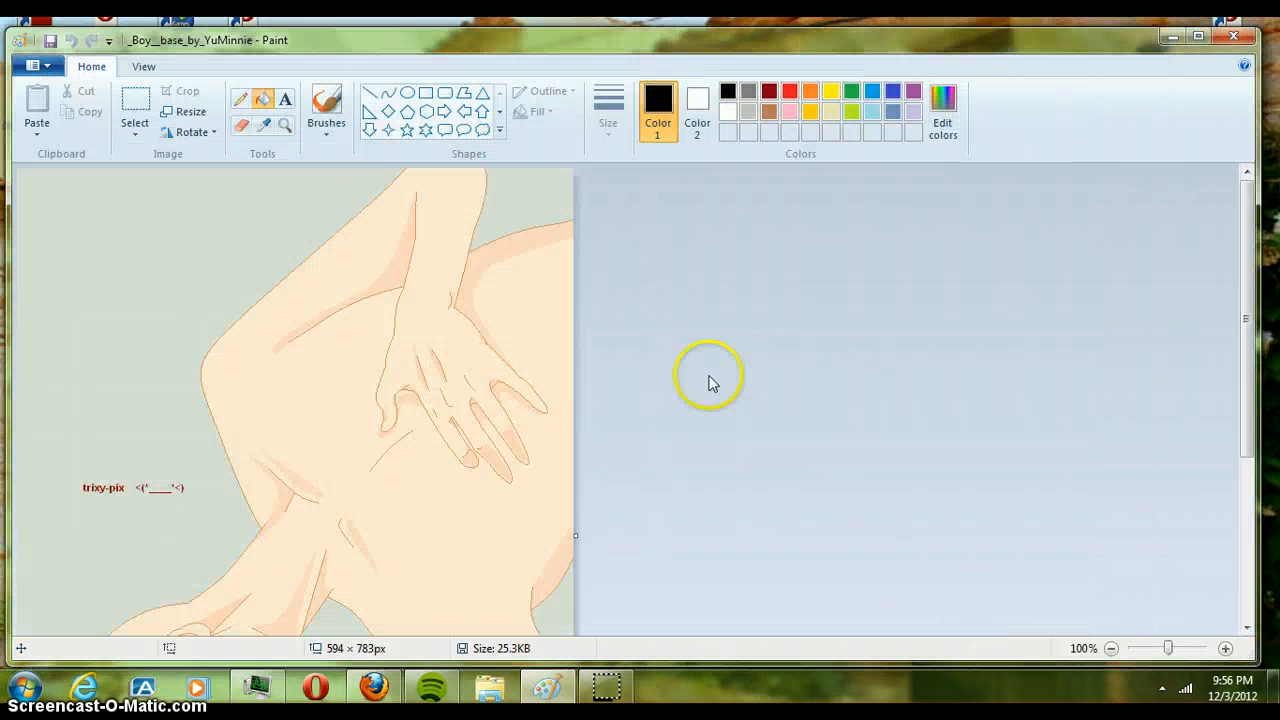
Step: Fill the grey-green background around the figure with white, including the enclosed gaps by the arms and between the fingers
click(287, 128)
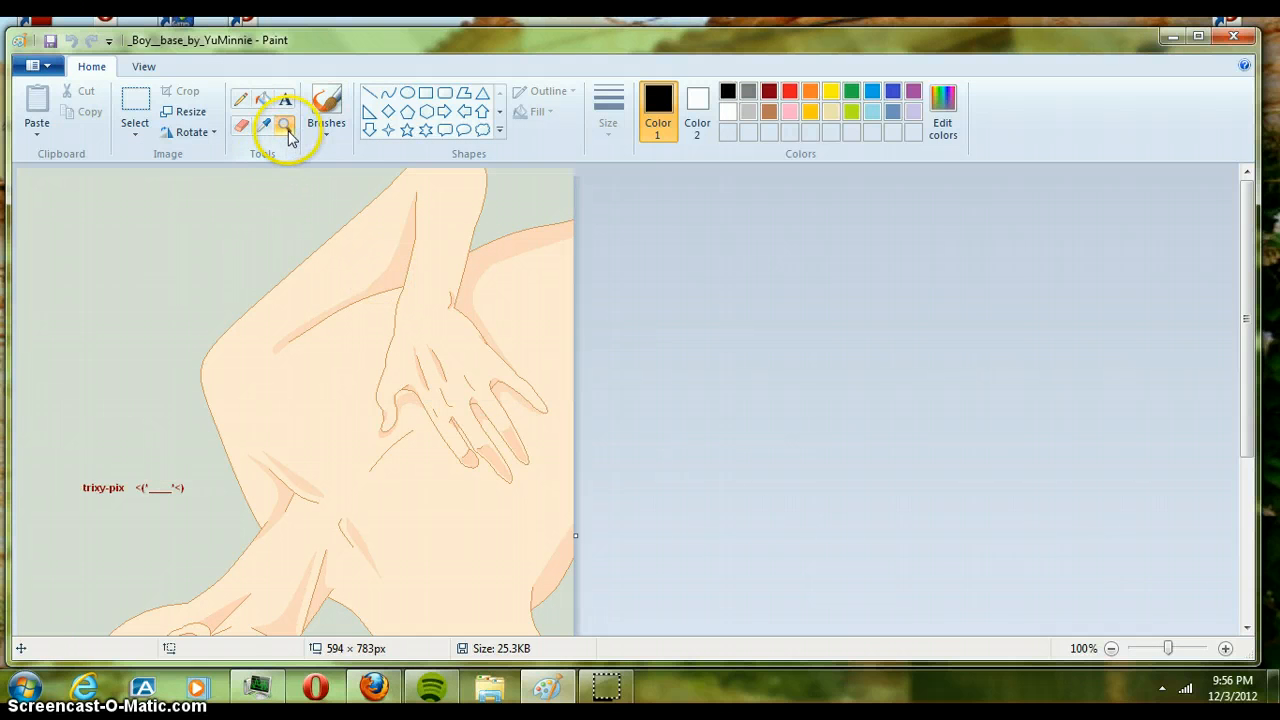
right_click(323, 265)
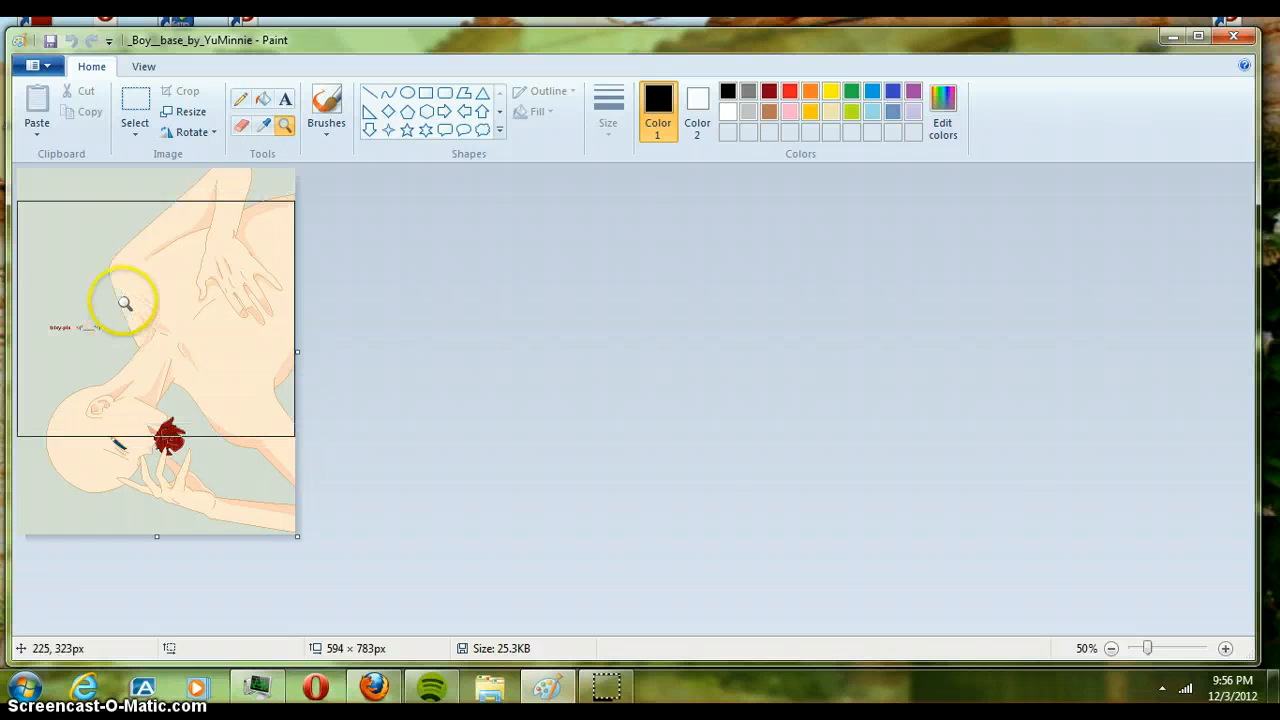
click(236, 177)
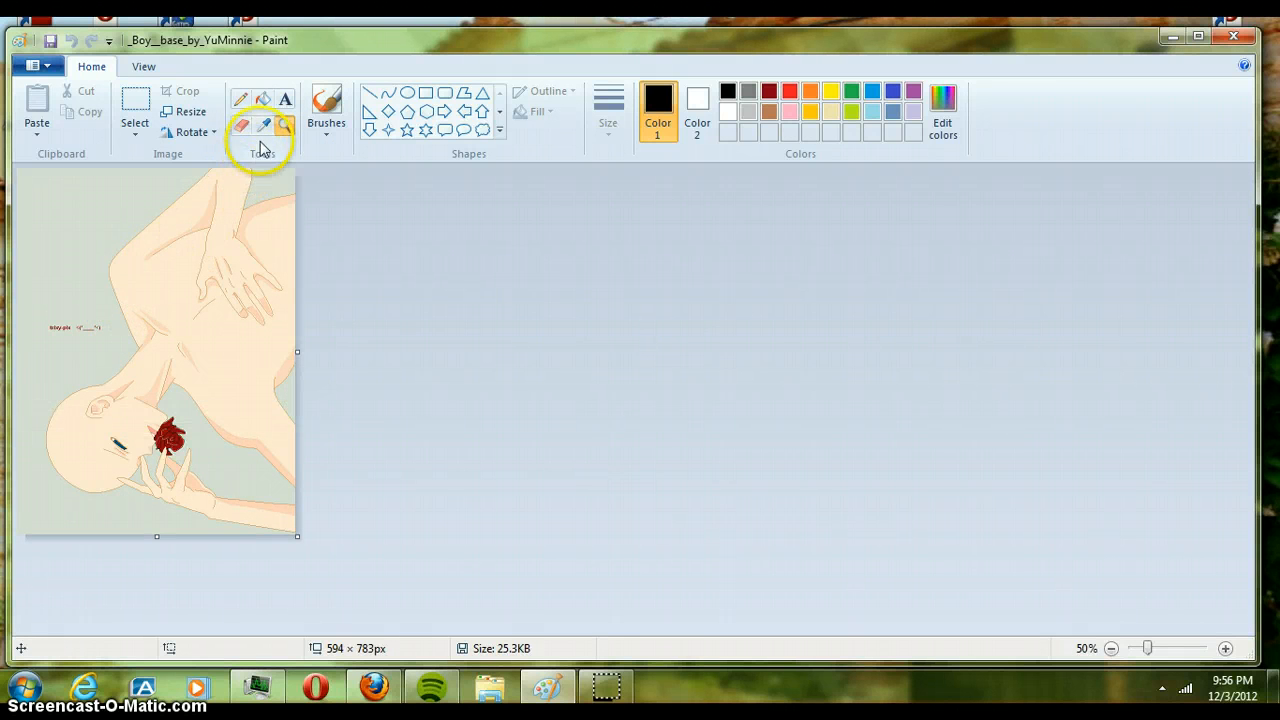
click(262, 104)
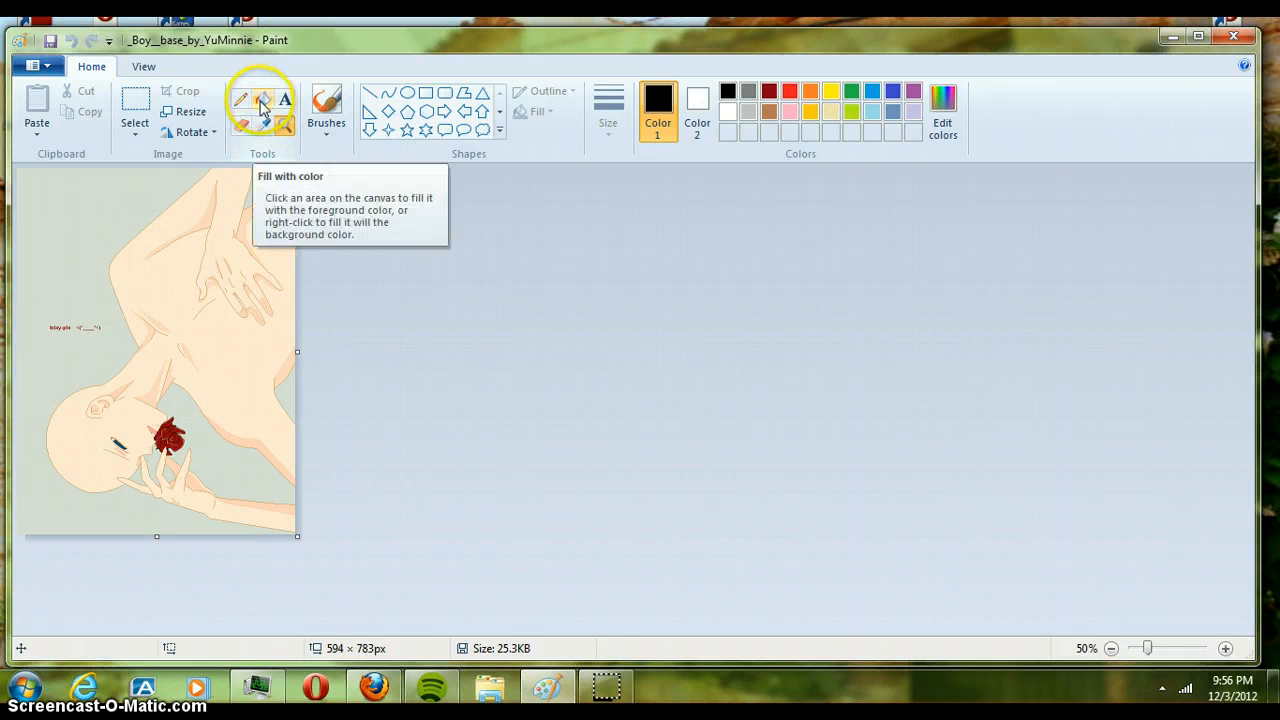
click(727, 113)
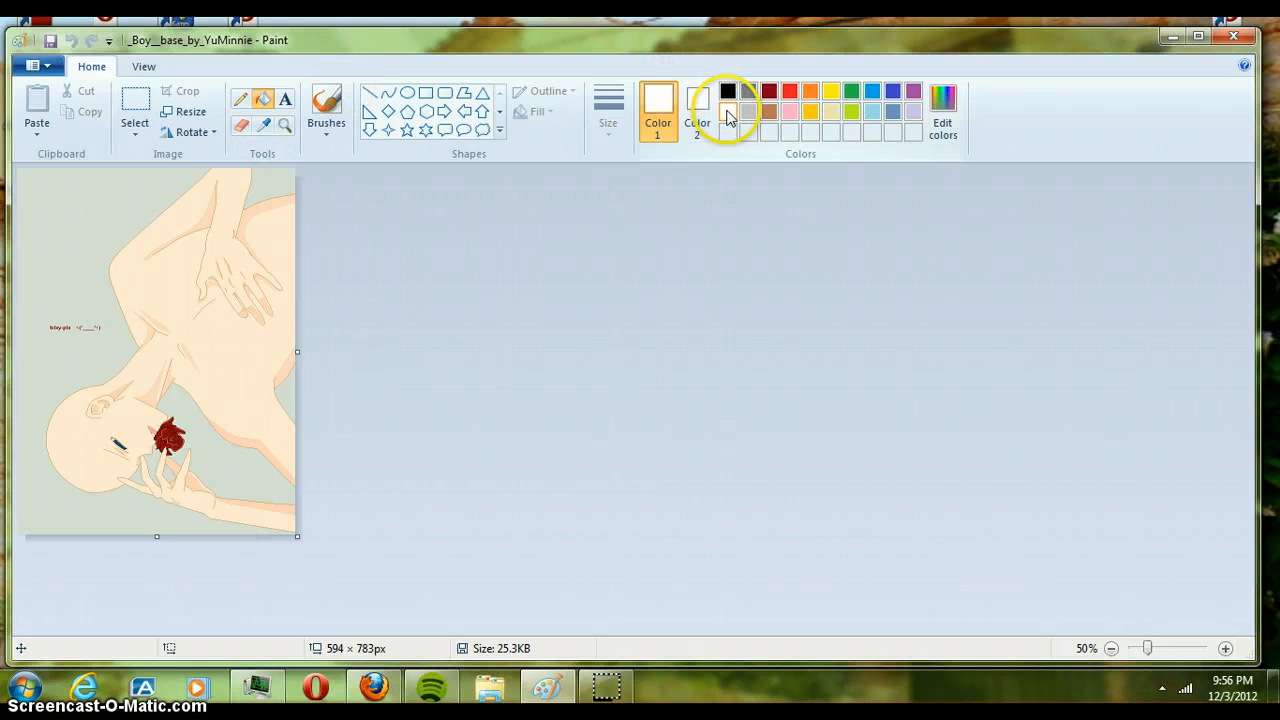
click(106, 206)
click(258, 185)
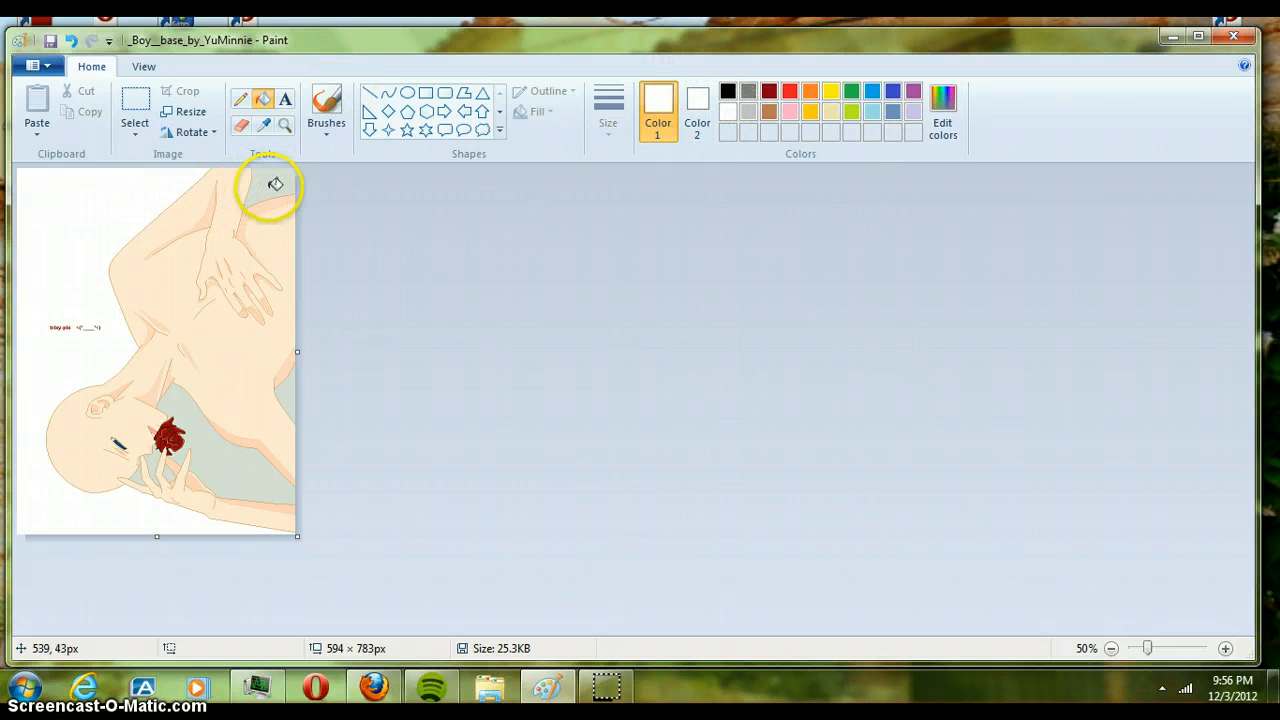
click(192, 440)
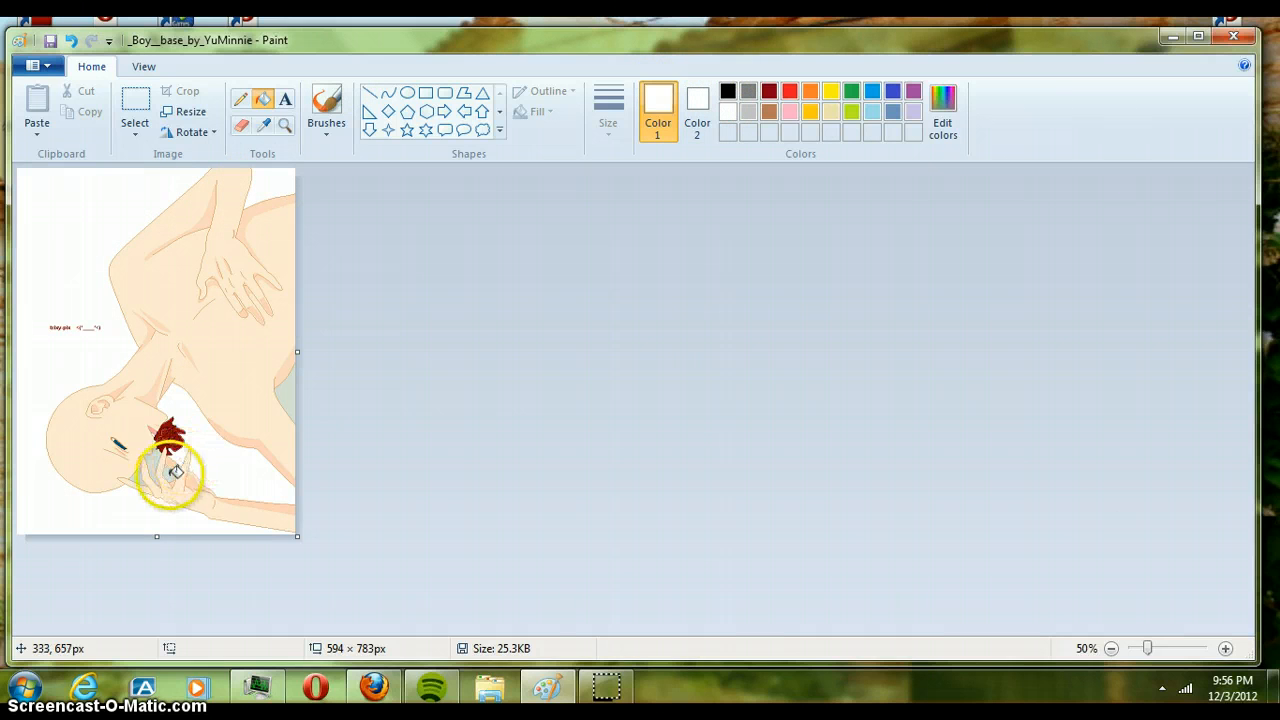
click(158, 460)
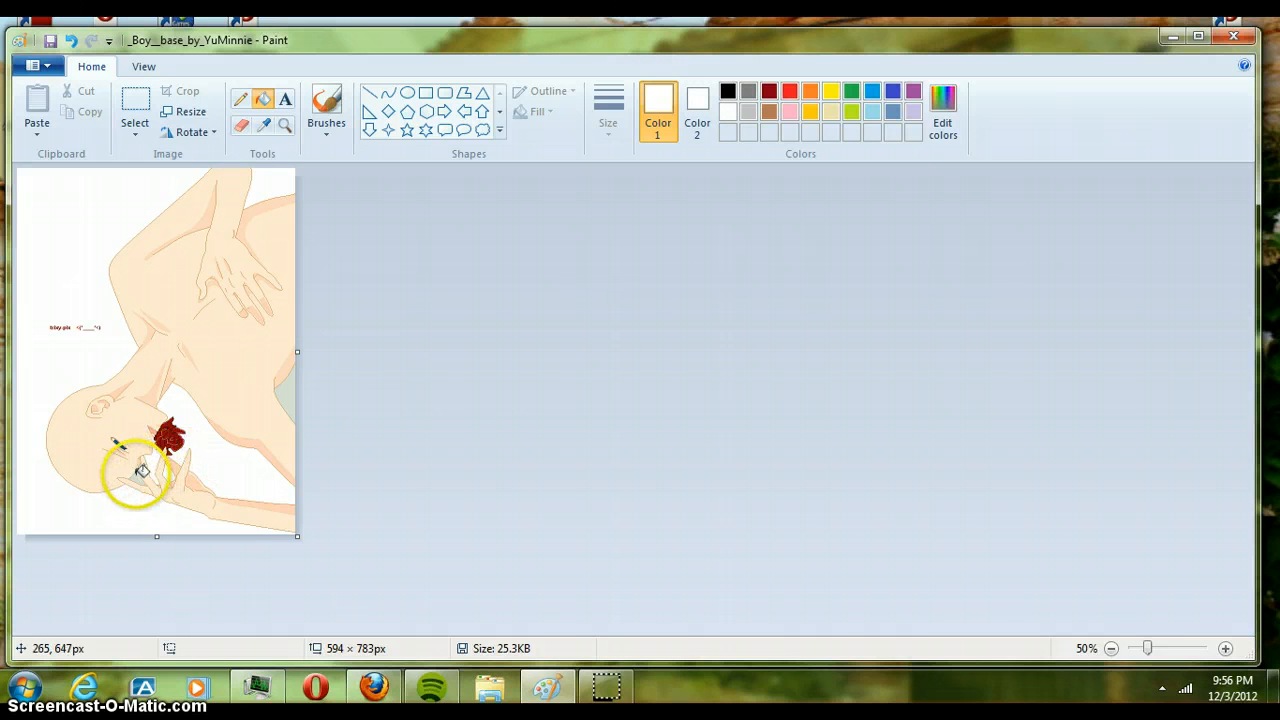
click(142, 470)
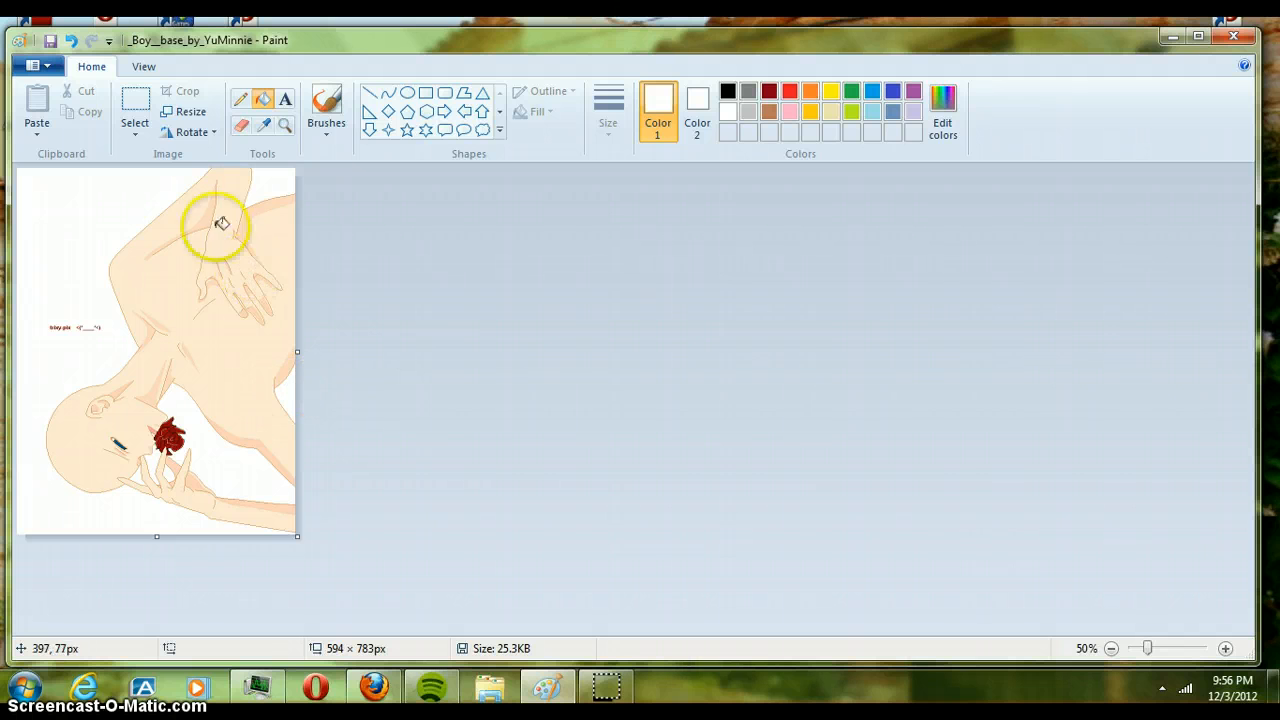
Step: Select the small red trixy-pix text beside the figure with a rectangular selection of about 133 × 49 px and delete it
click(135, 132)
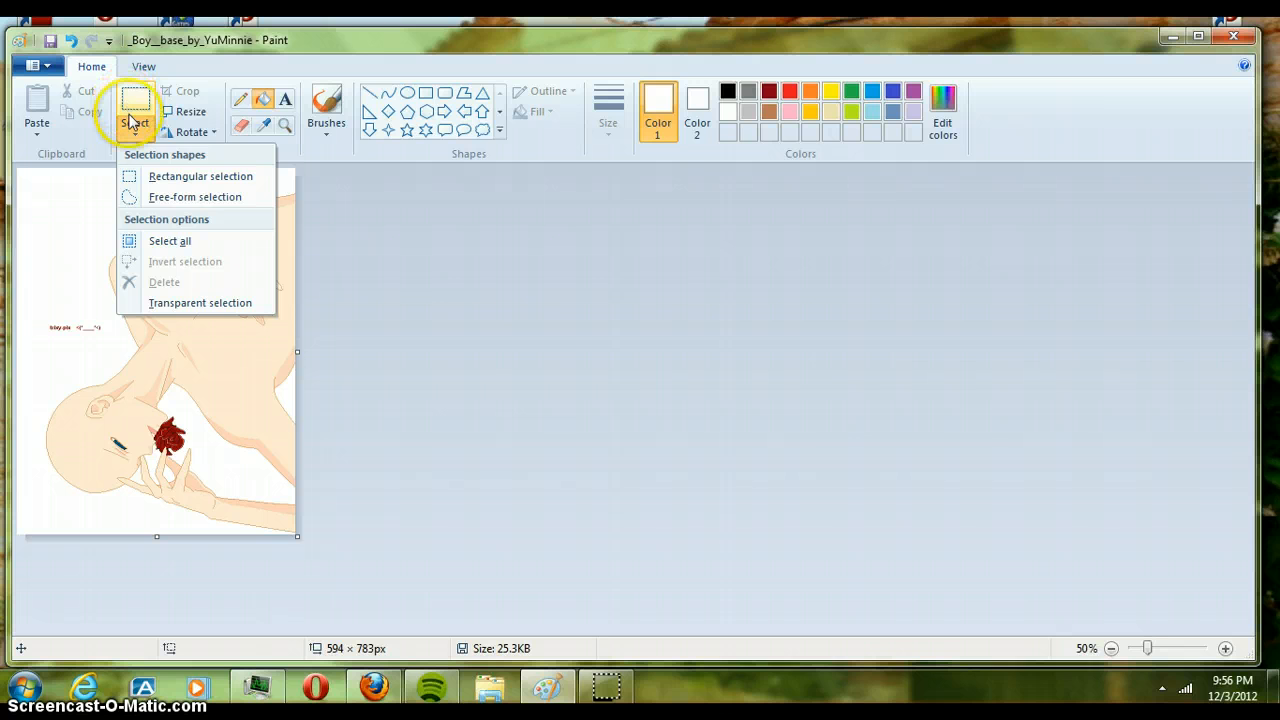
click(44, 314)
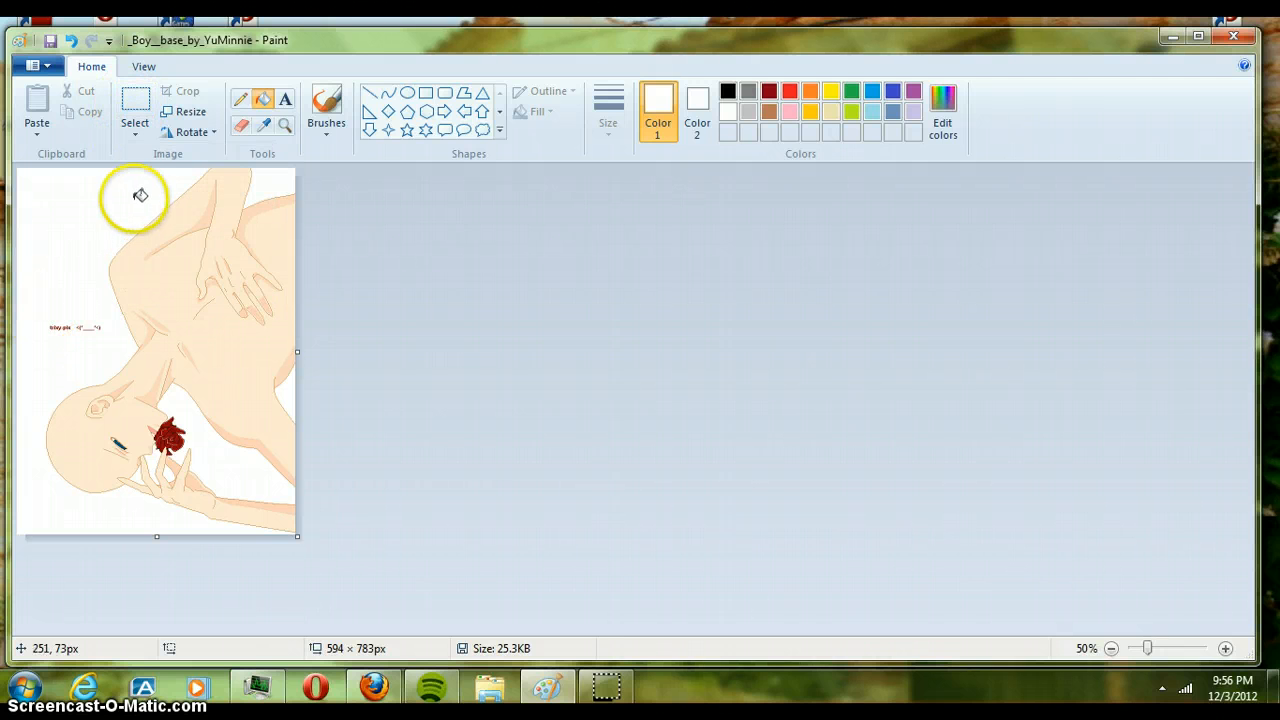
click(135, 100)
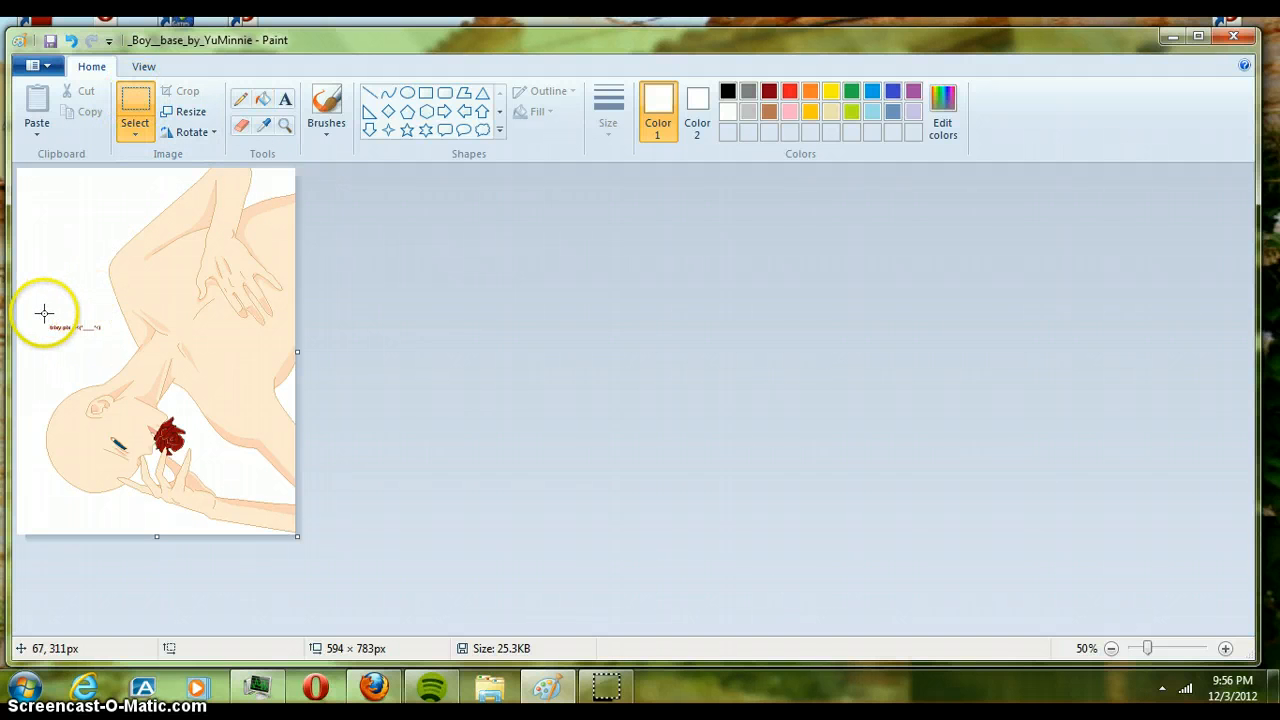
drag(44, 314, 108, 337)
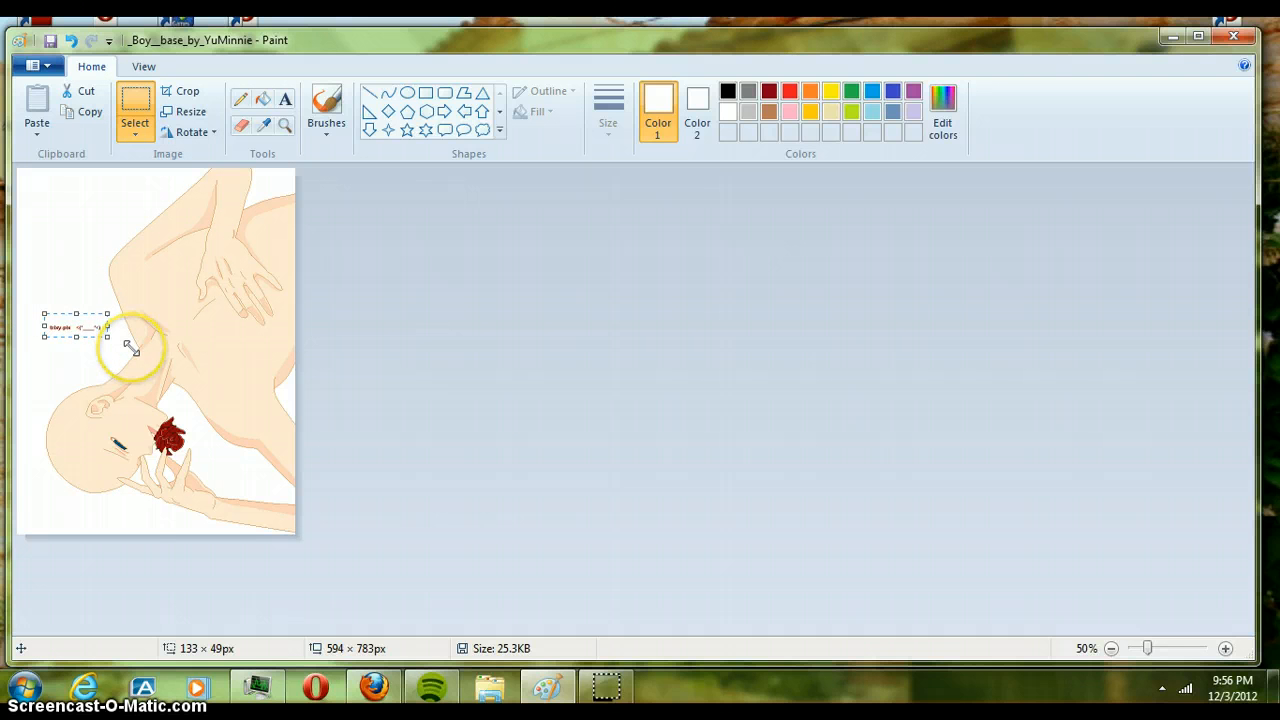
key(Delete)
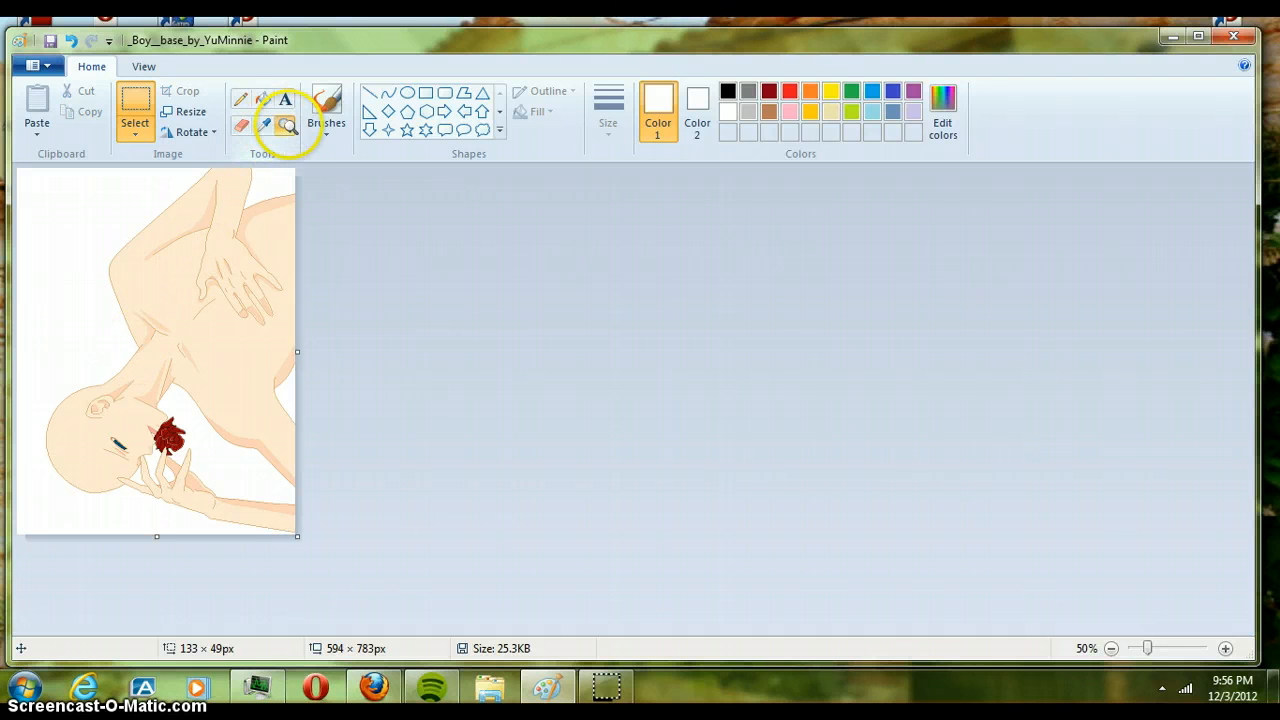
Step: Pick the Pencil tool with black as the drawing color for work on the head
click(284, 124)
click(242, 222)
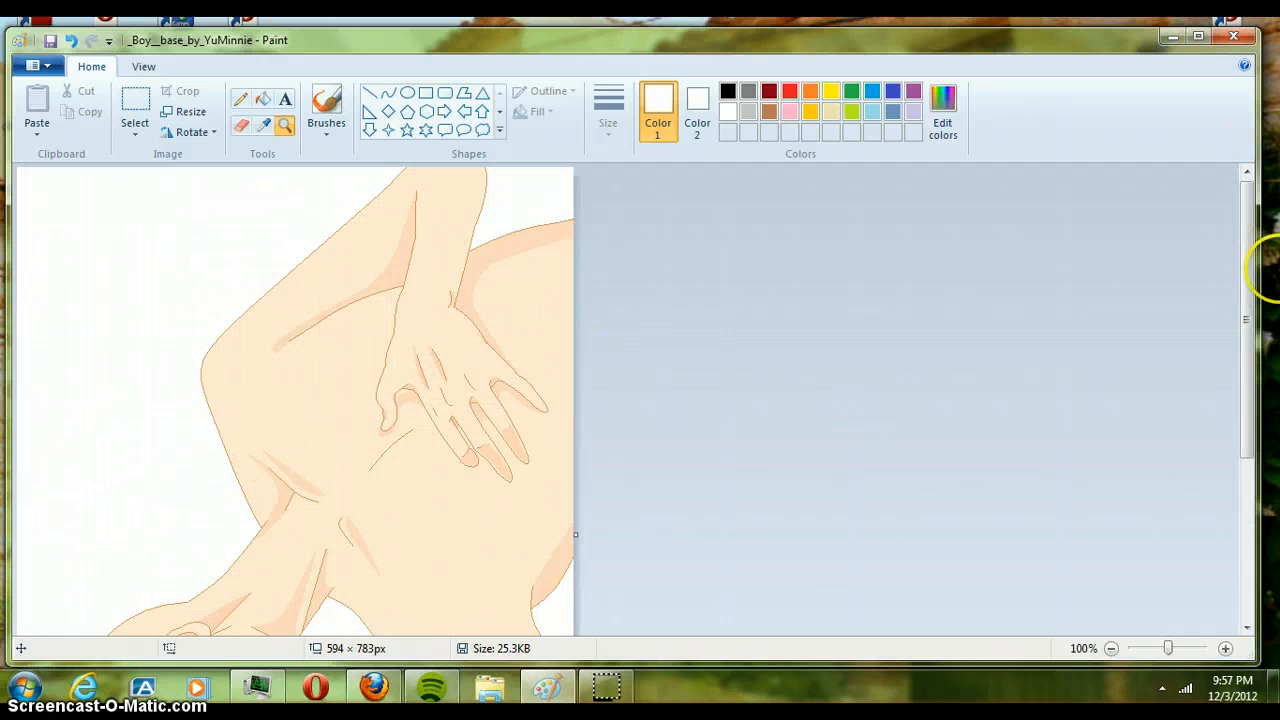
drag(1247, 295, 1250, 415)
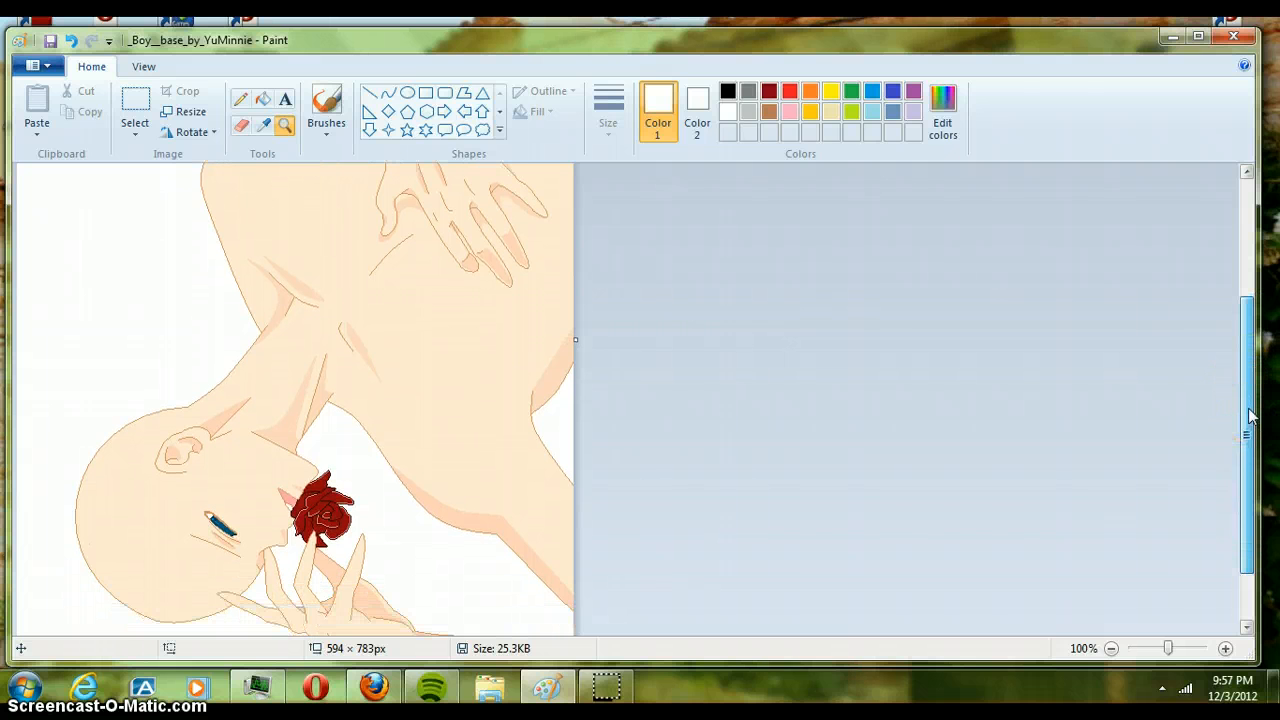
drag(1250, 415, 1248, 462)
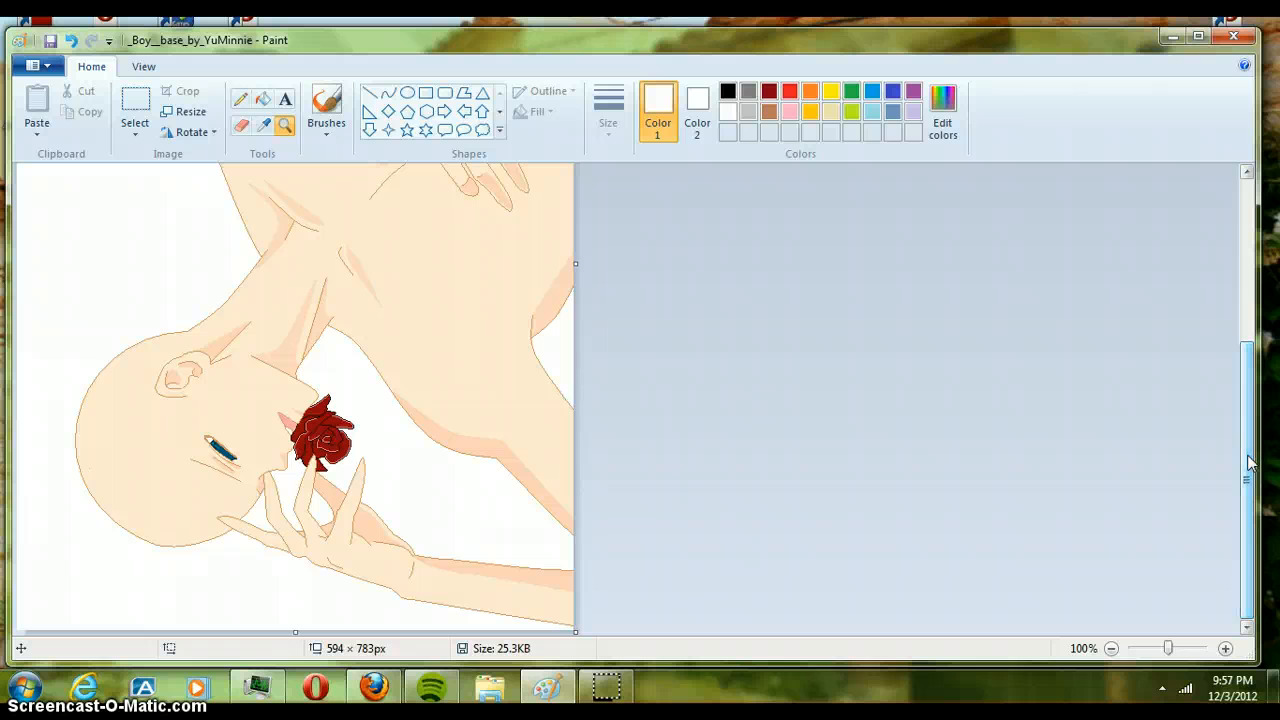
click(245, 99)
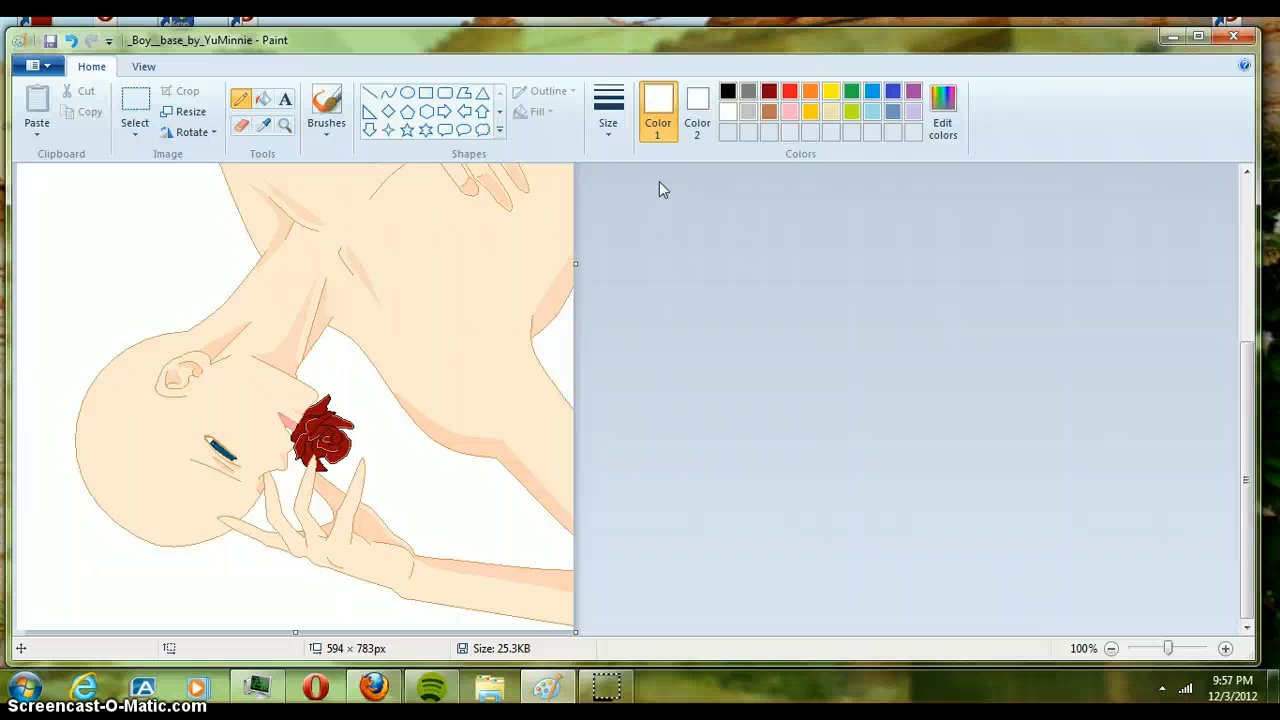
click(241, 99)
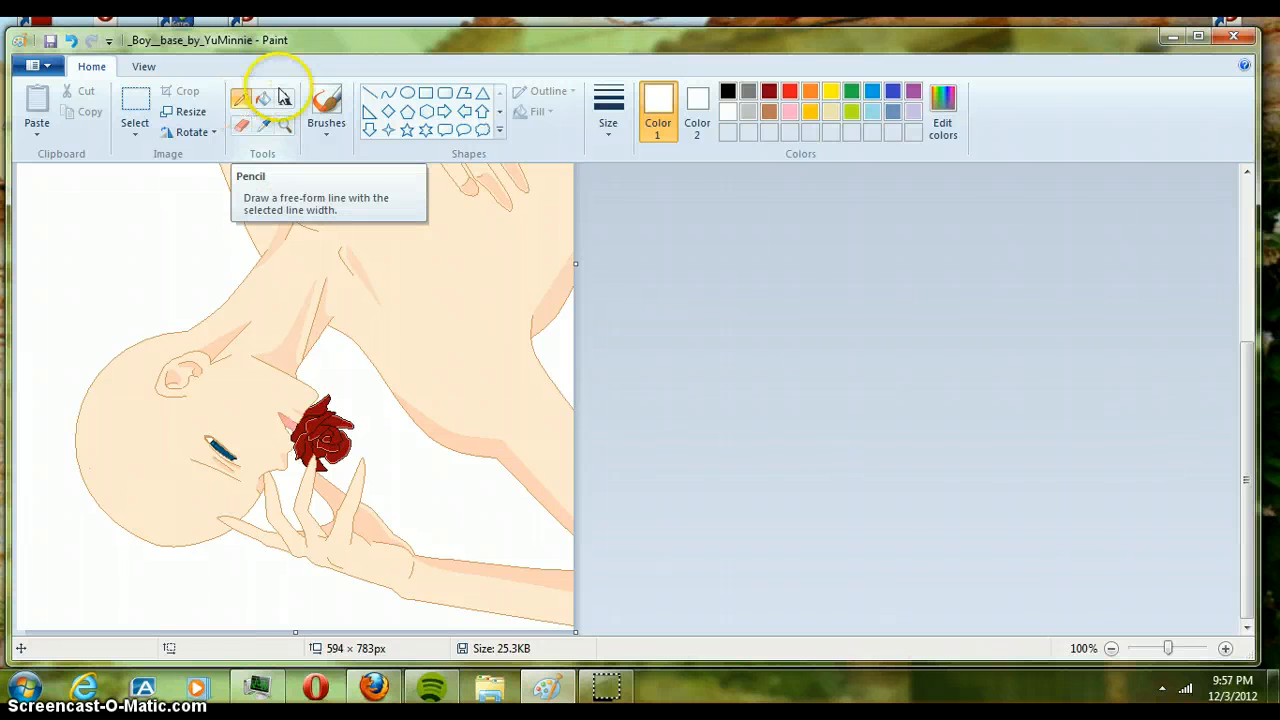
click(727, 93)
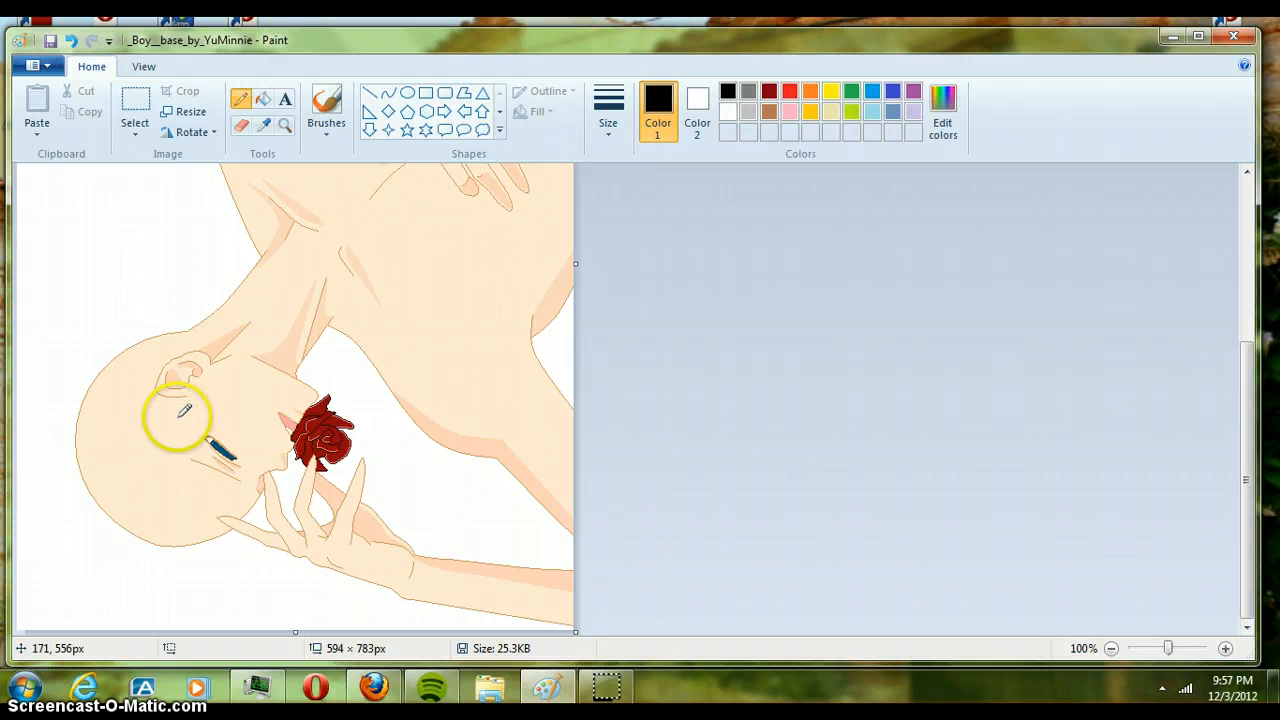
Step: Choose green as the drawing color and pick the Fill tool for recoloring the blue eye
click(285, 124)
click(251, 386)
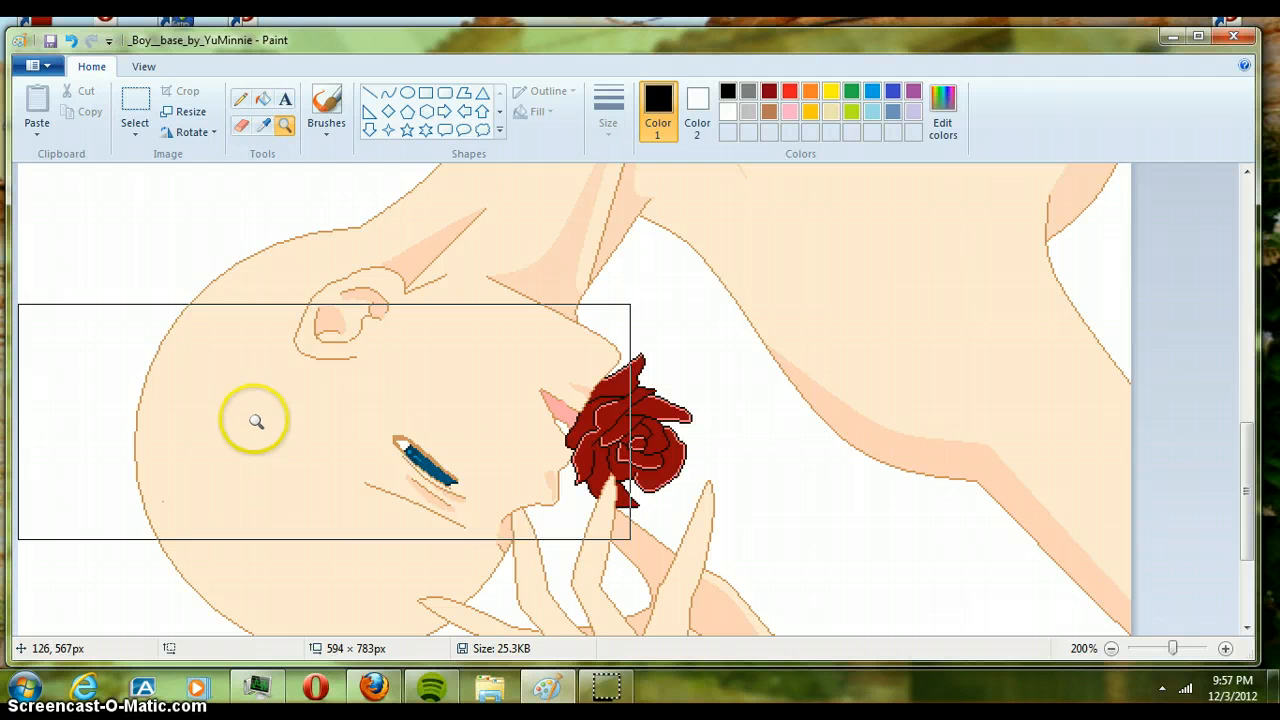
click(410, 452)
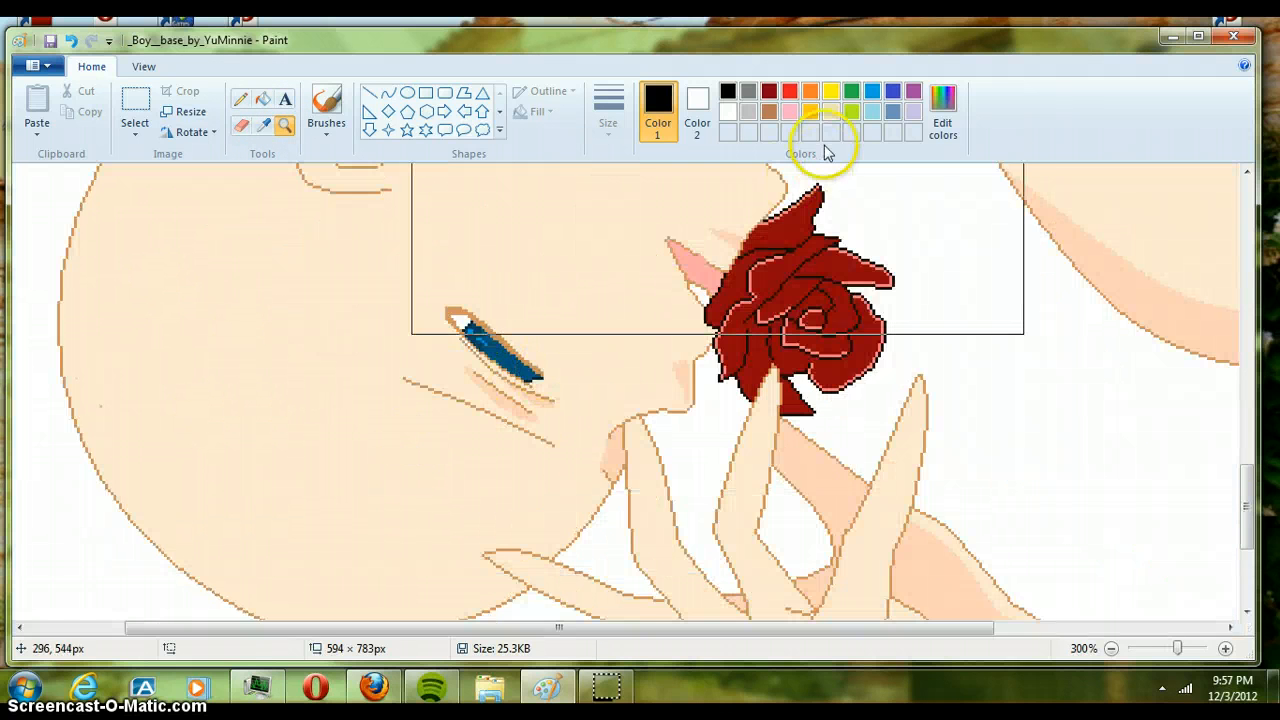
click(851, 95)
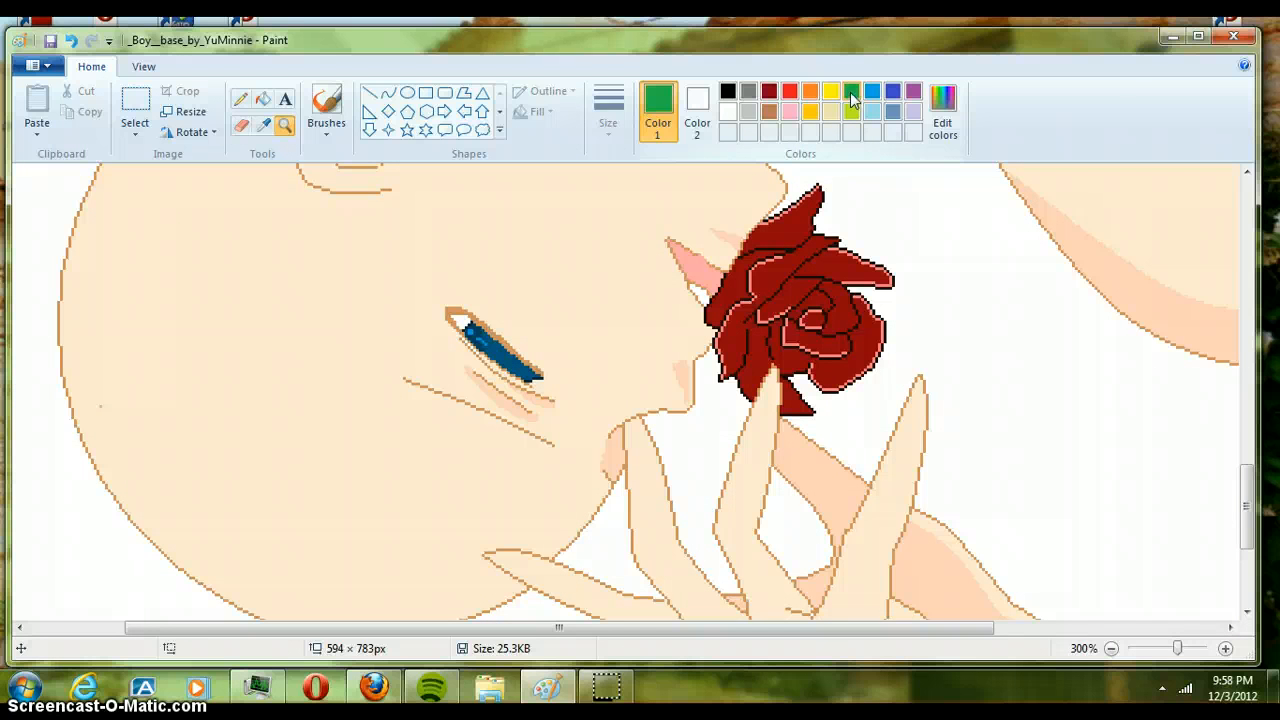
right_click(525, 306)
right_click(525, 306)
scroll(526, 306, up, 3)
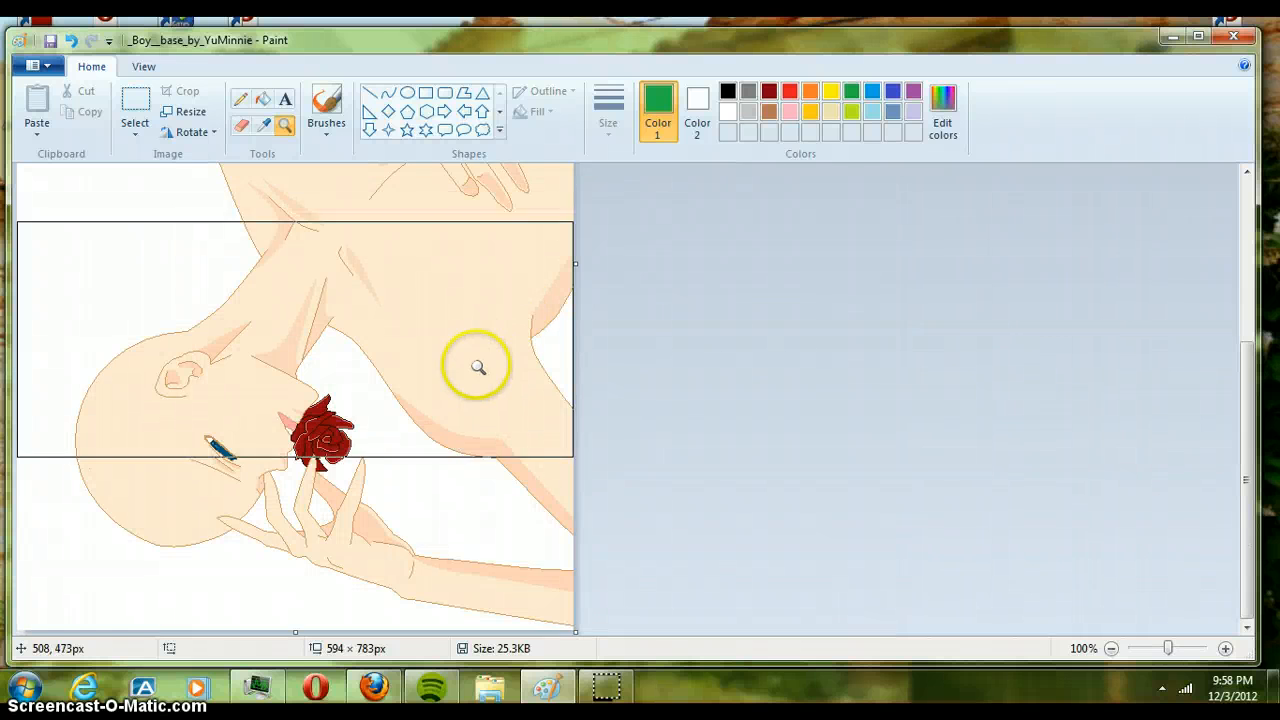
click(468, 409)
click(514, 455)
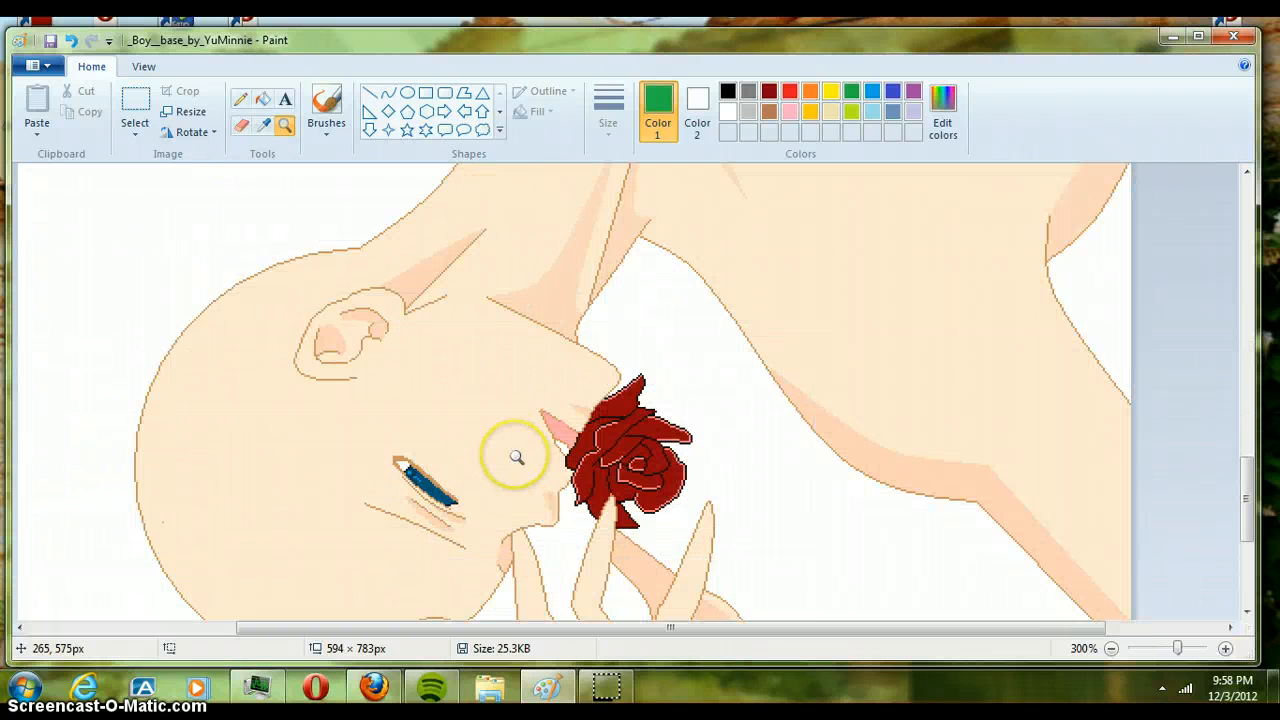
click(423, 336)
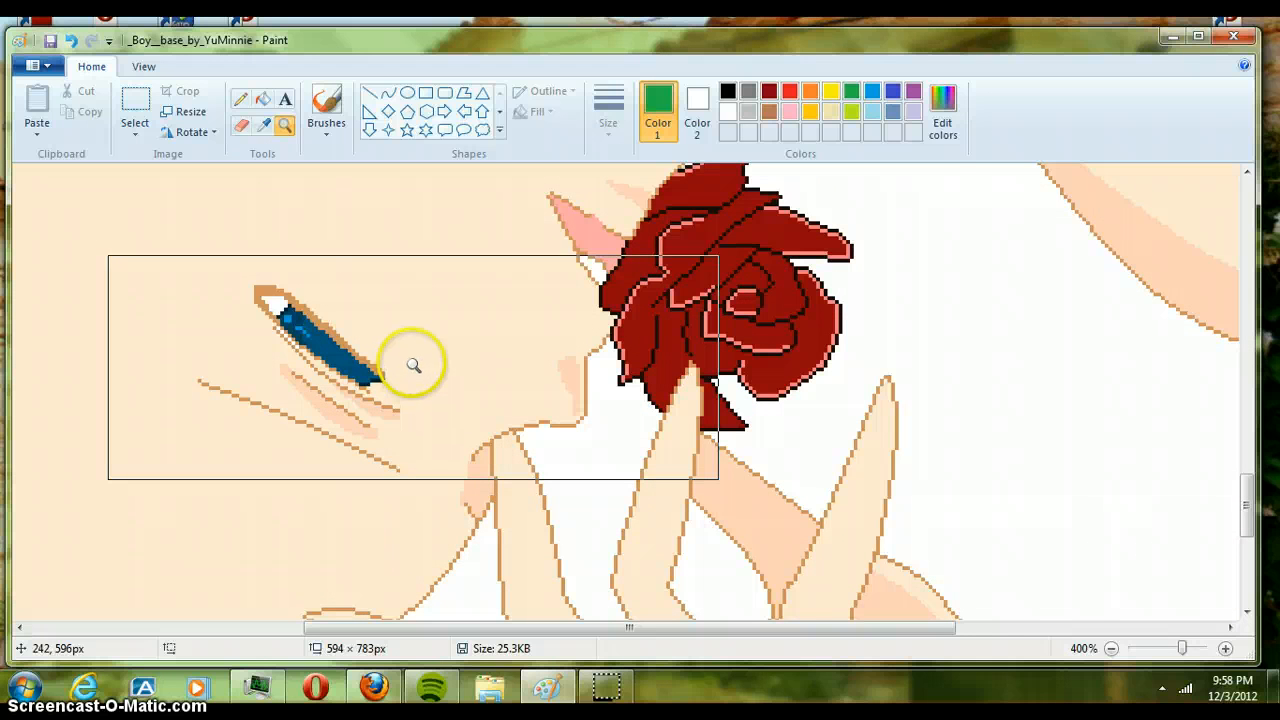
click(406, 360)
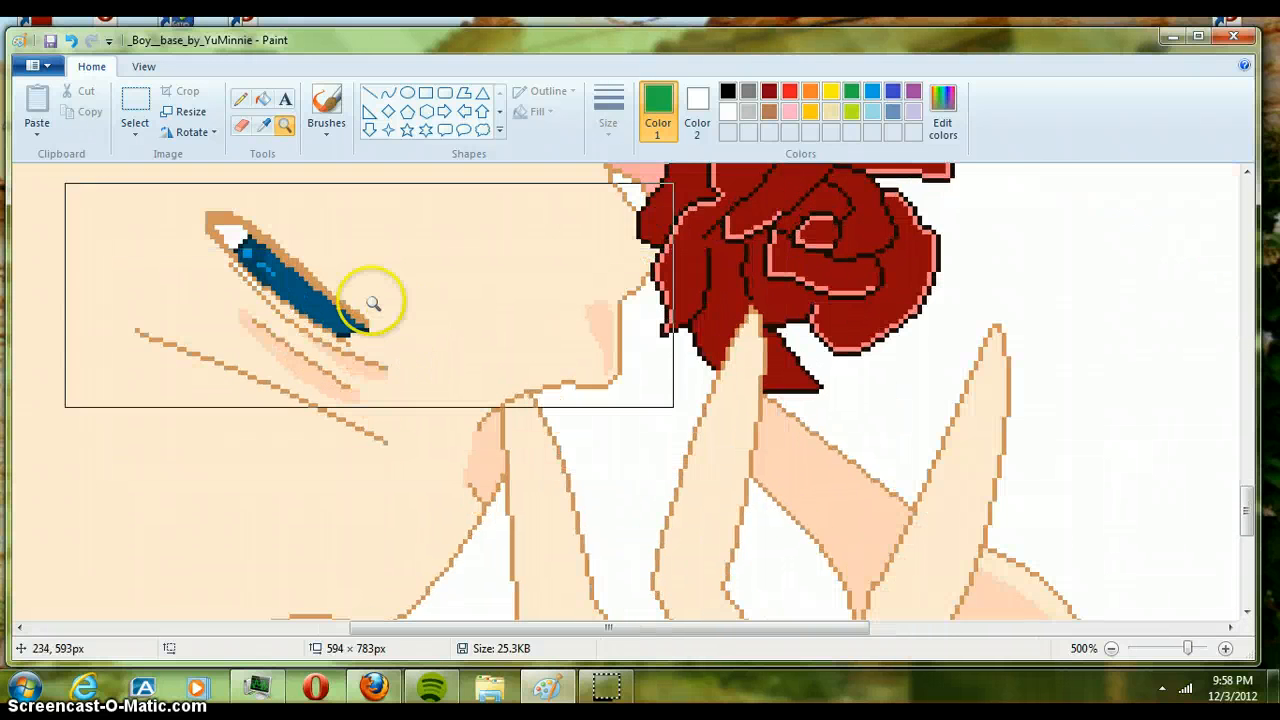
click(265, 101)
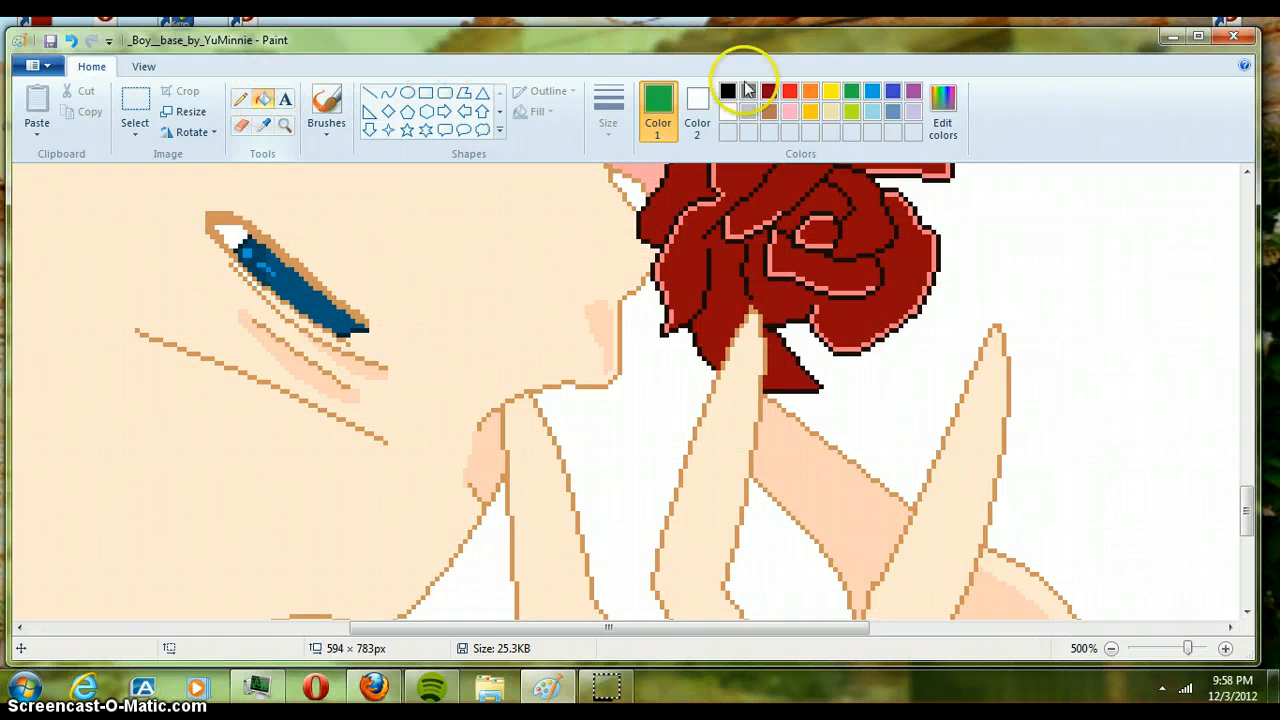
Step: Mix a custom dark green of RGB 0, 66, 0 and fill the darker blue area at the eye's upper end with it
click(943, 128)
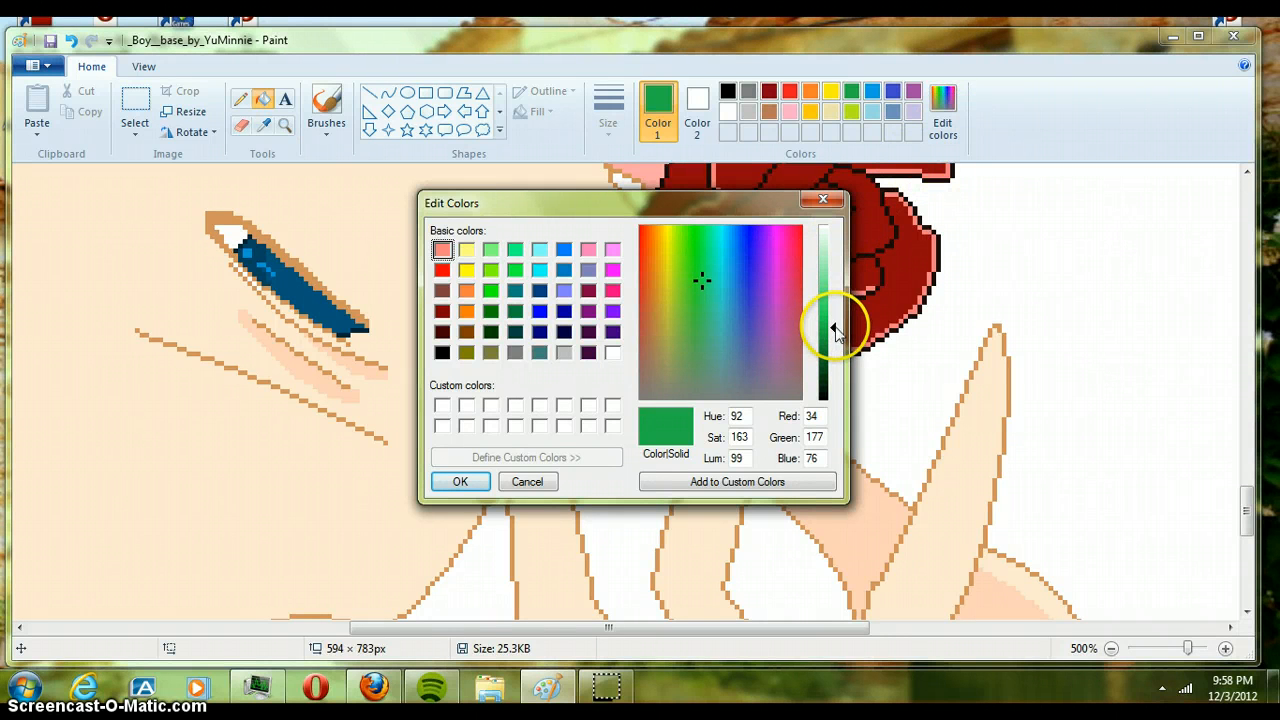
drag(833, 328, 835, 376)
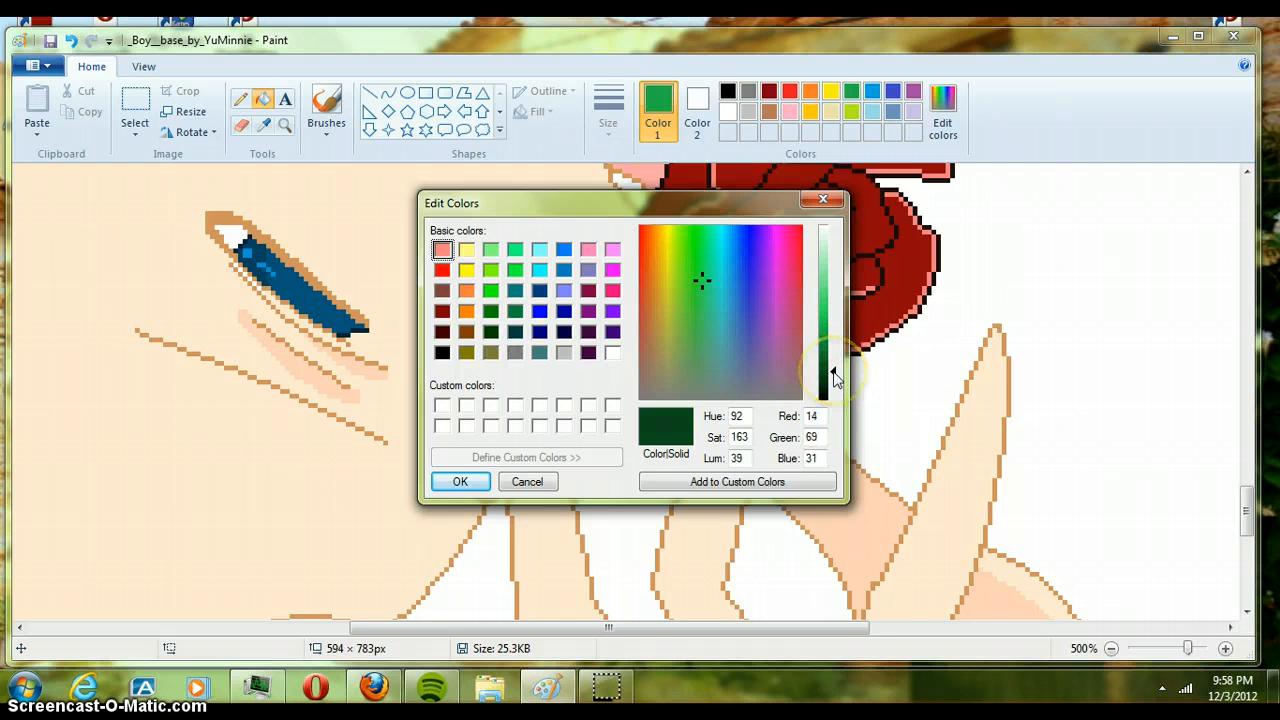
click(490, 311)
drag(836, 356, 836, 376)
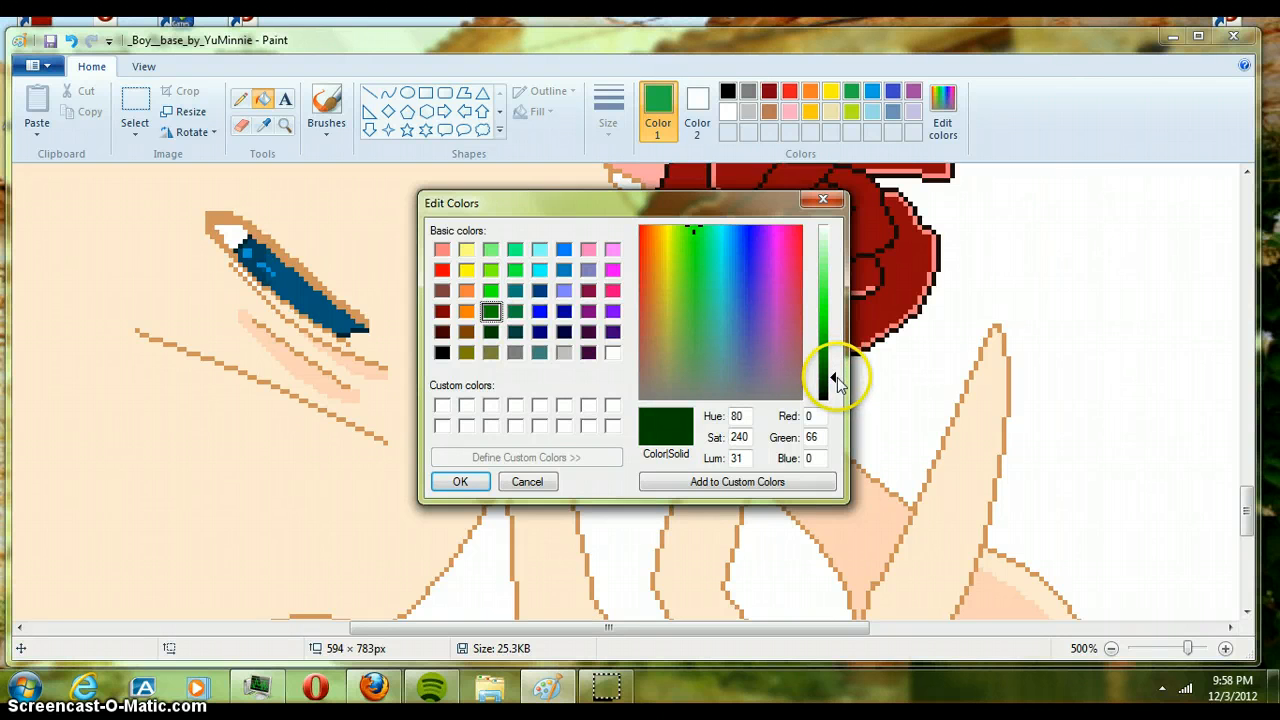
click(463, 482)
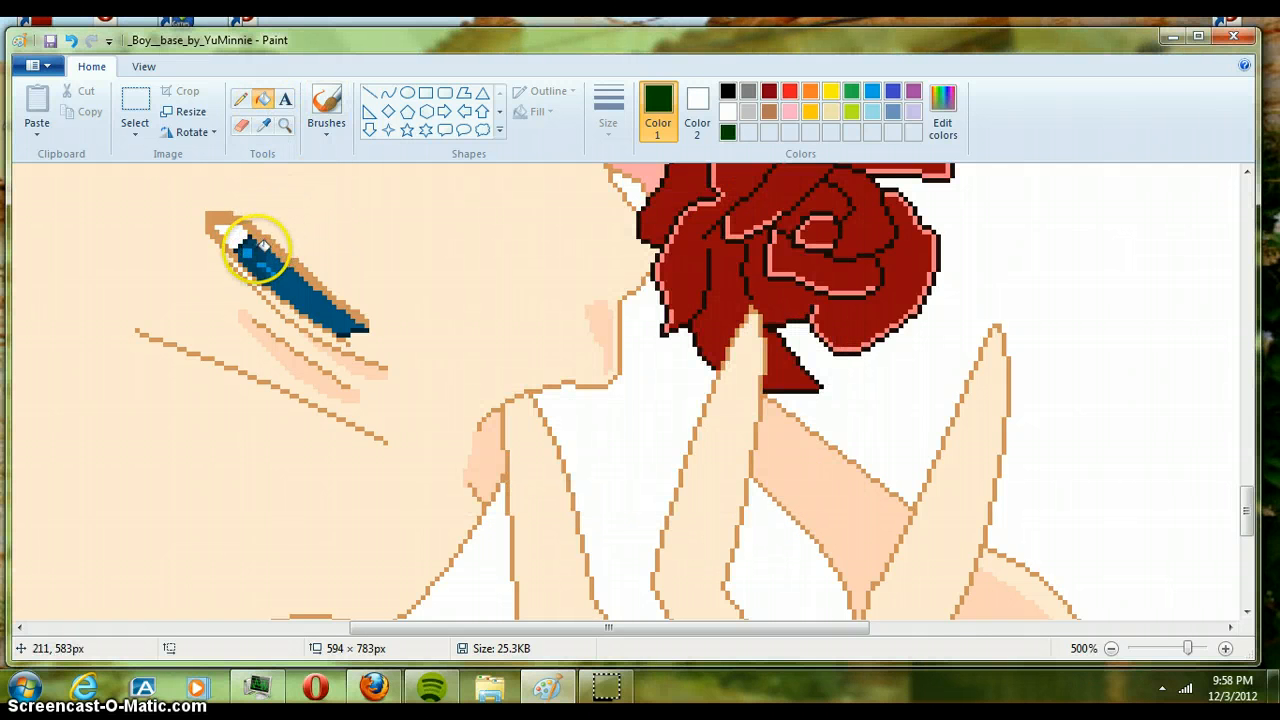
Step: Mix a slightly lighter green of RGB 0, 91, 0 and fill the large remaining blue area of the iris with it
click(942, 130)
drag(823, 337, 831, 374)
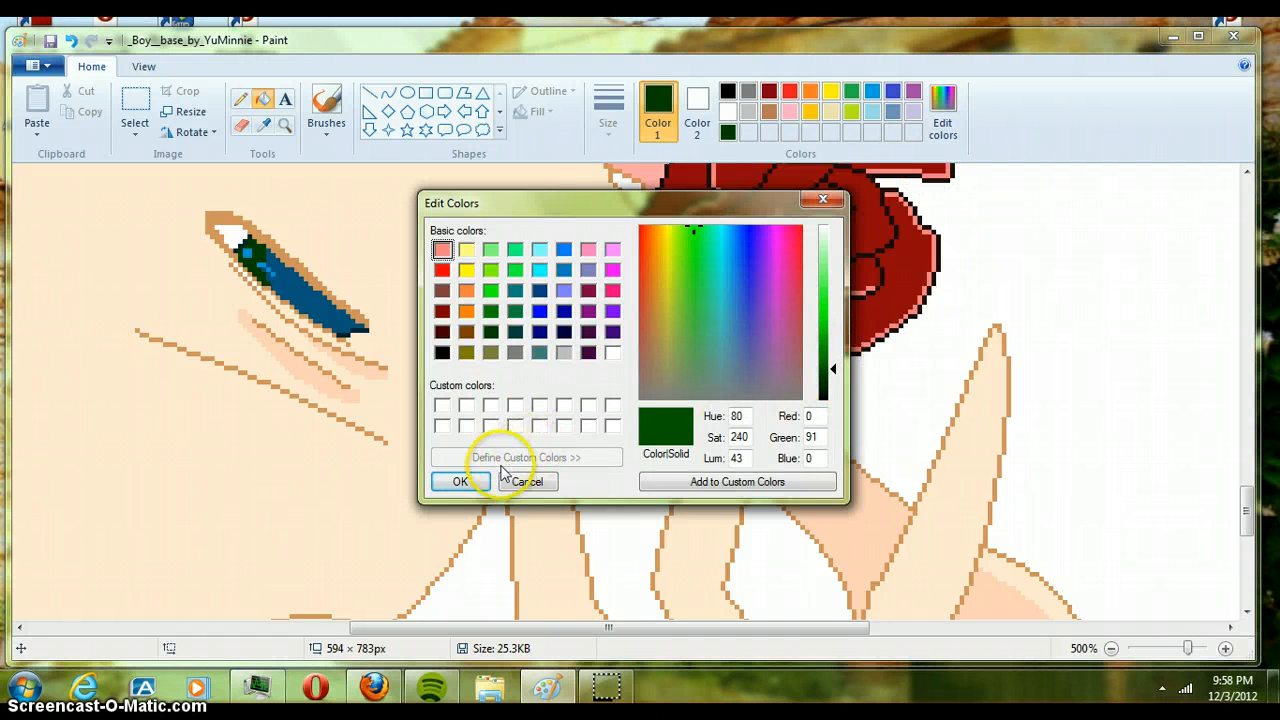
click(461, 481)
click(316, 291)
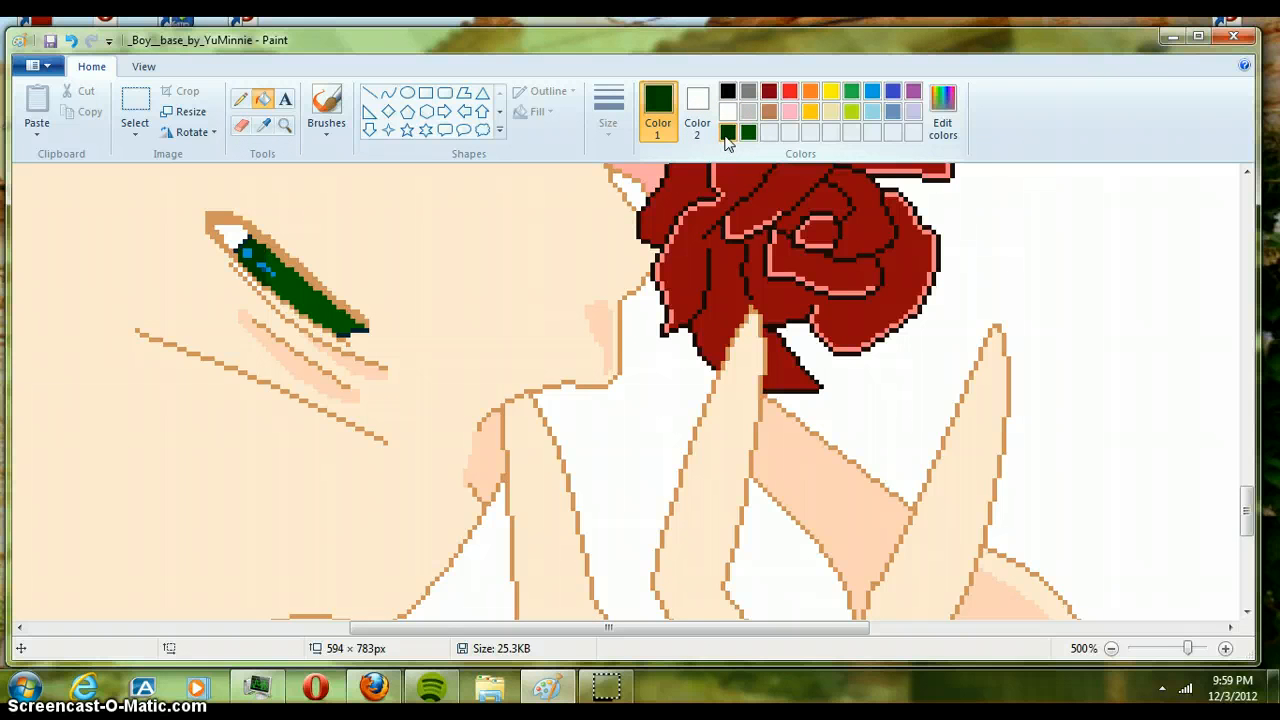
Step: Mix a very dark green of RGB 0, 47, 0 and fill the navy pixels at the eye's lower corner with it
click(942, 125)
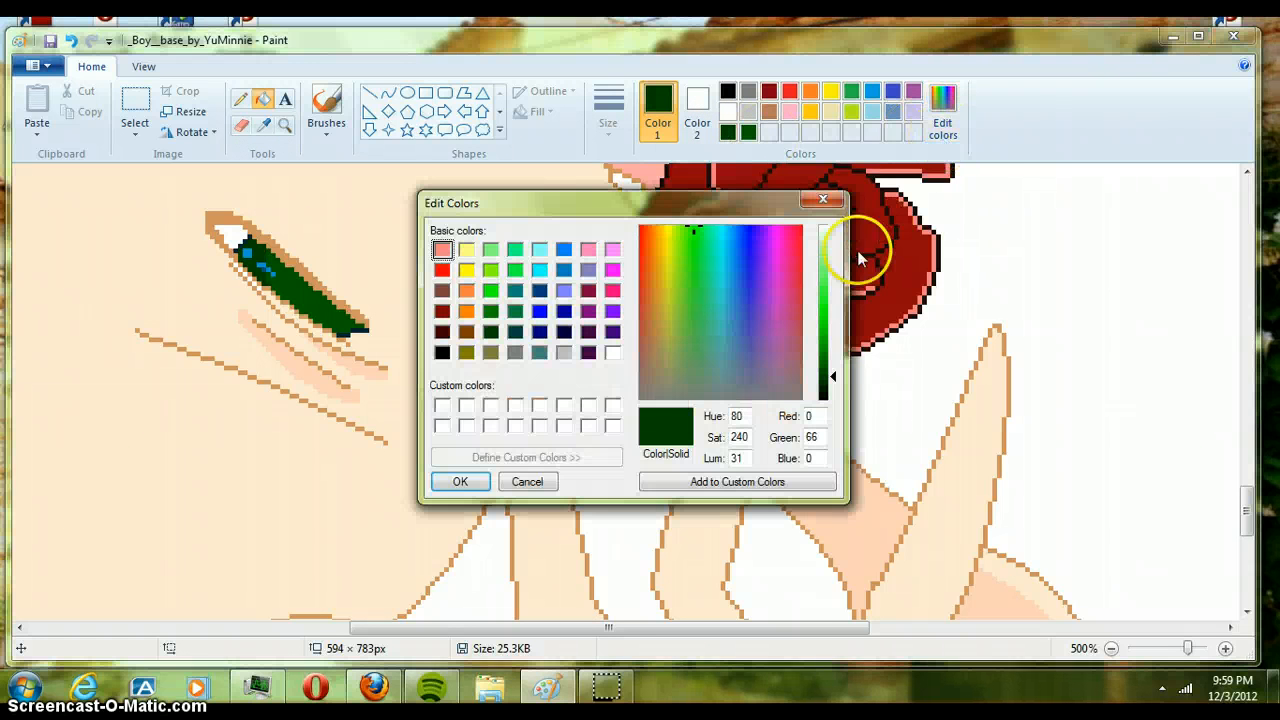
drag(834, 371, 836, 386)
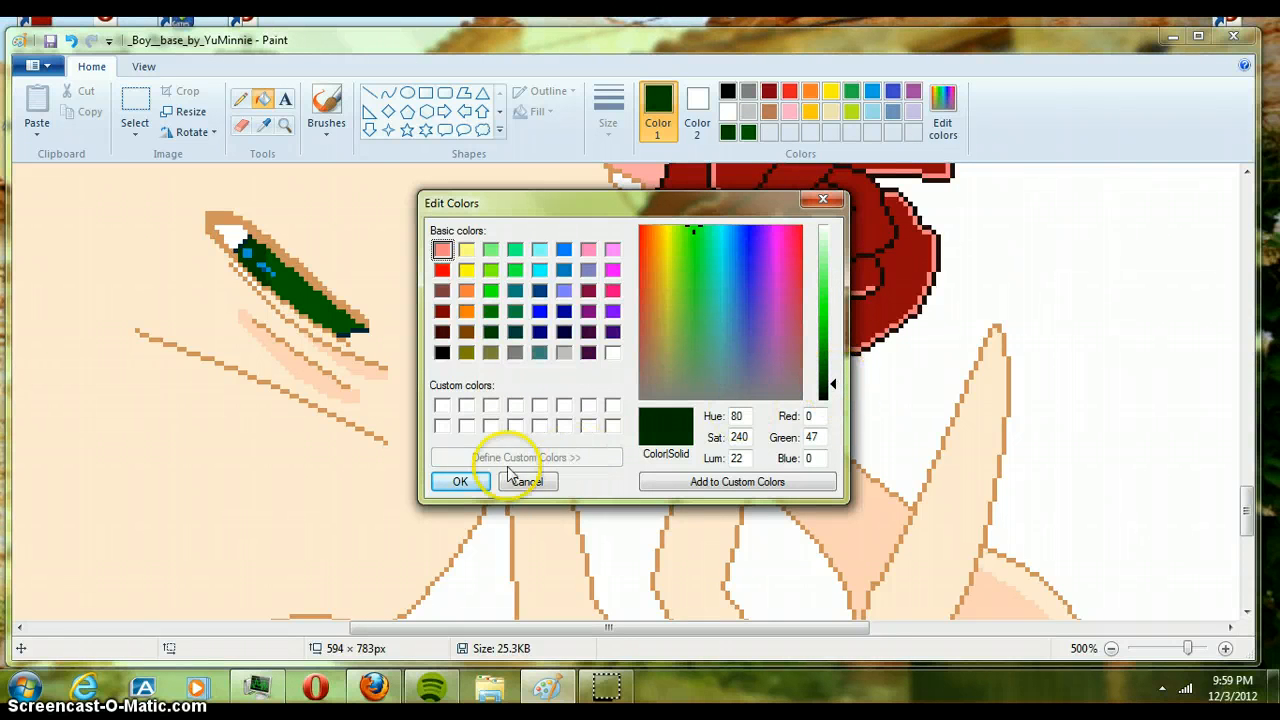
click(460, 481)
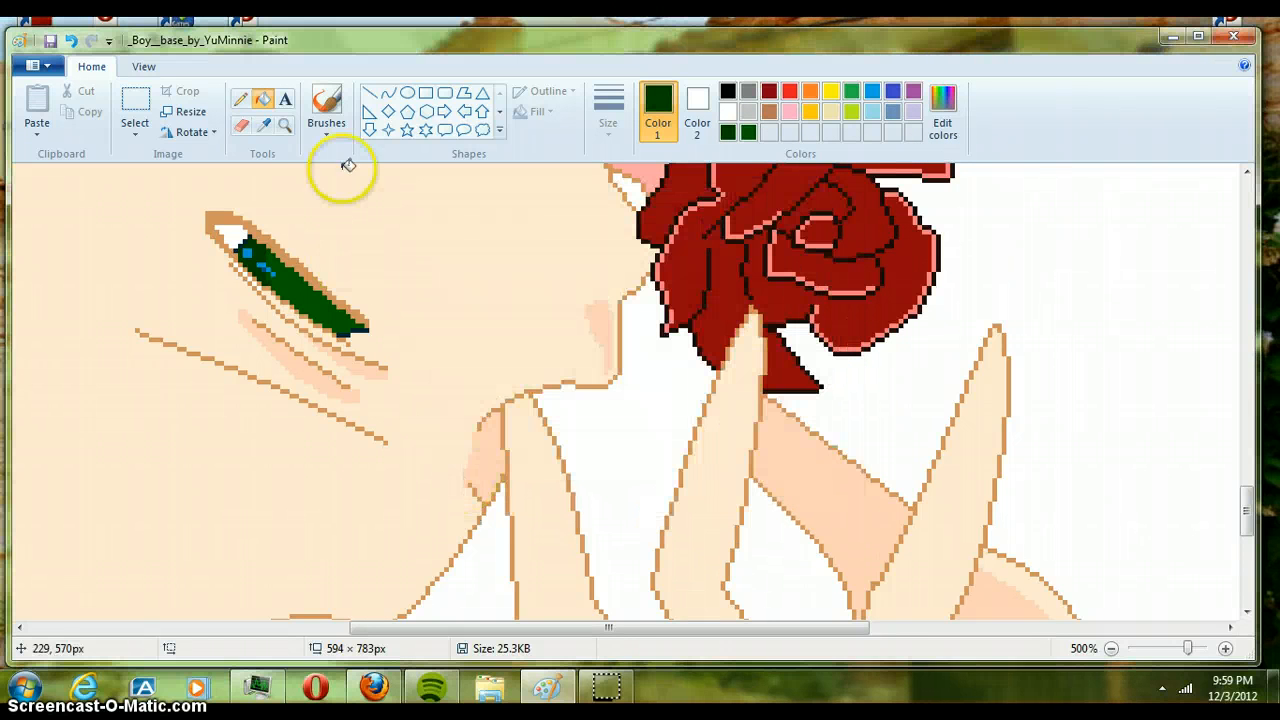
click(285, 126)
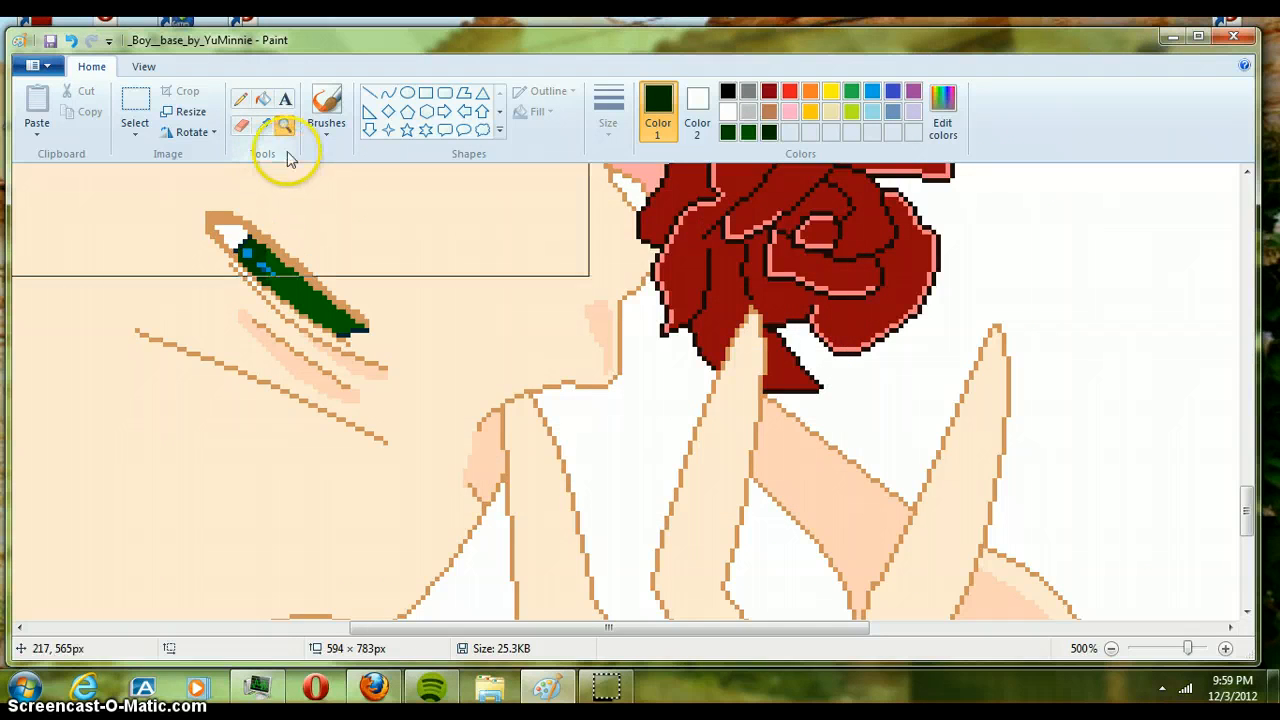
click(272, 252)
click(330, 295)
click(400, 312)
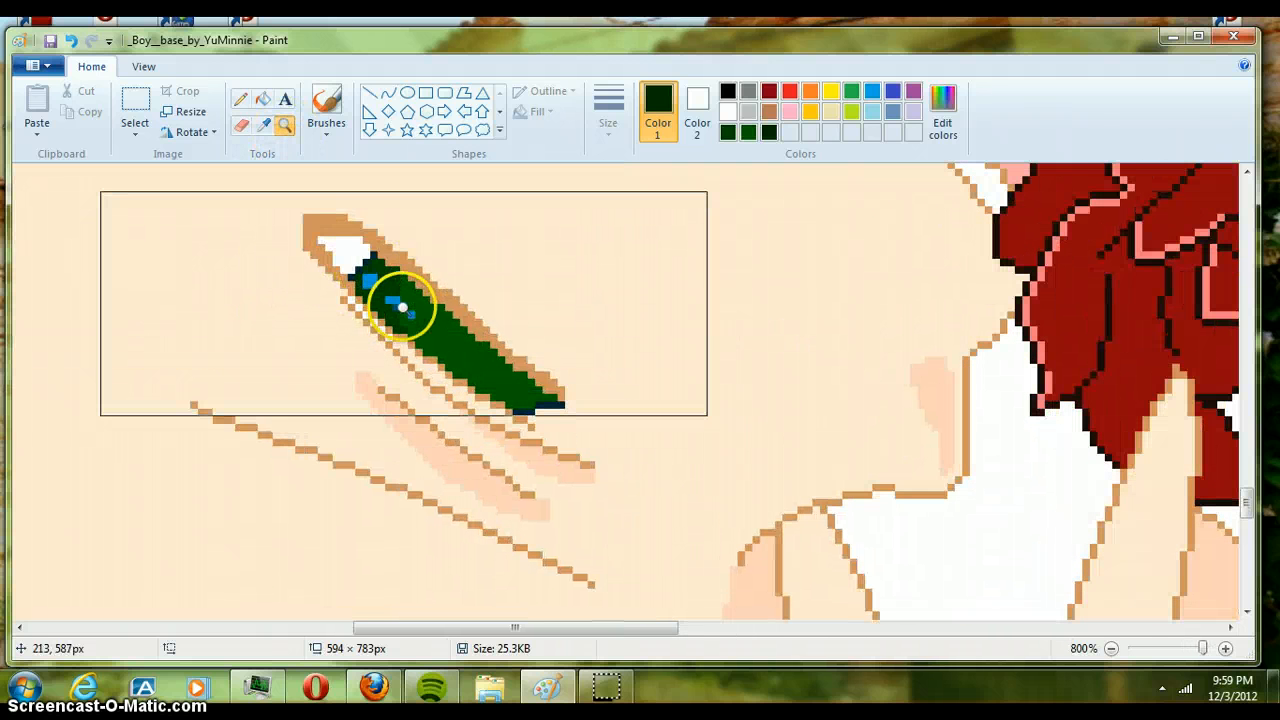
click(263, 100)
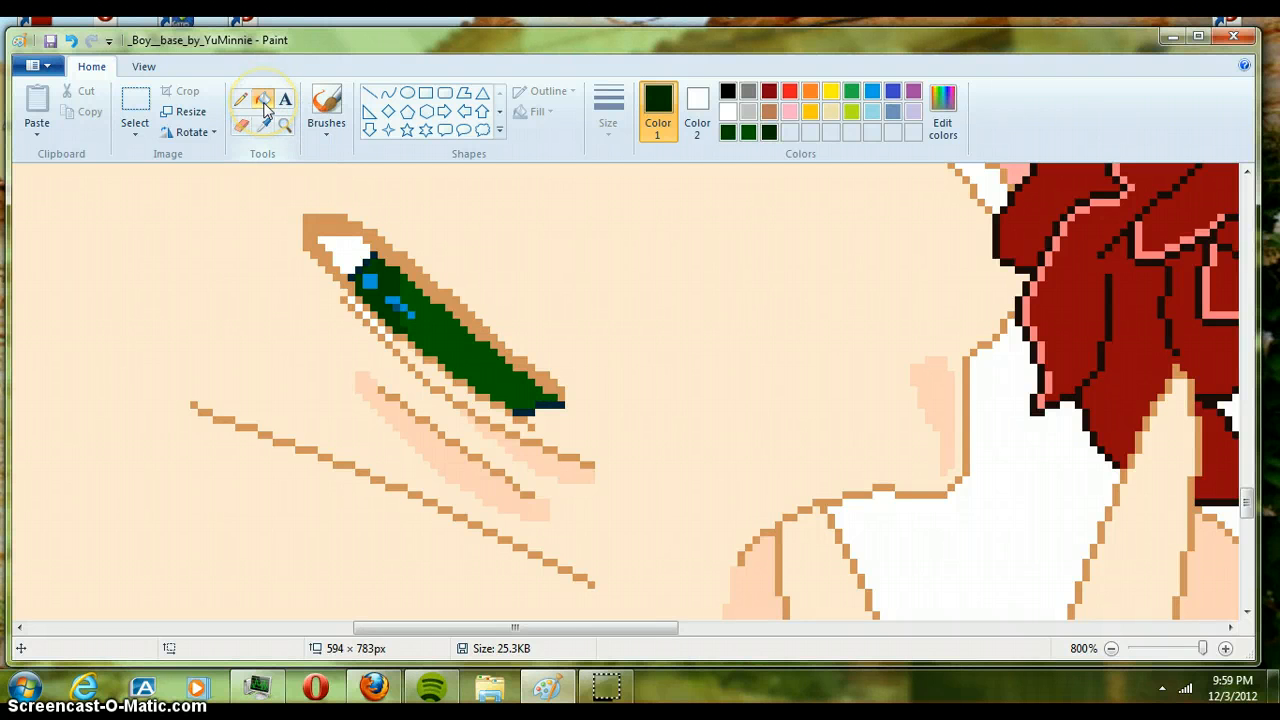
click(241, 99)
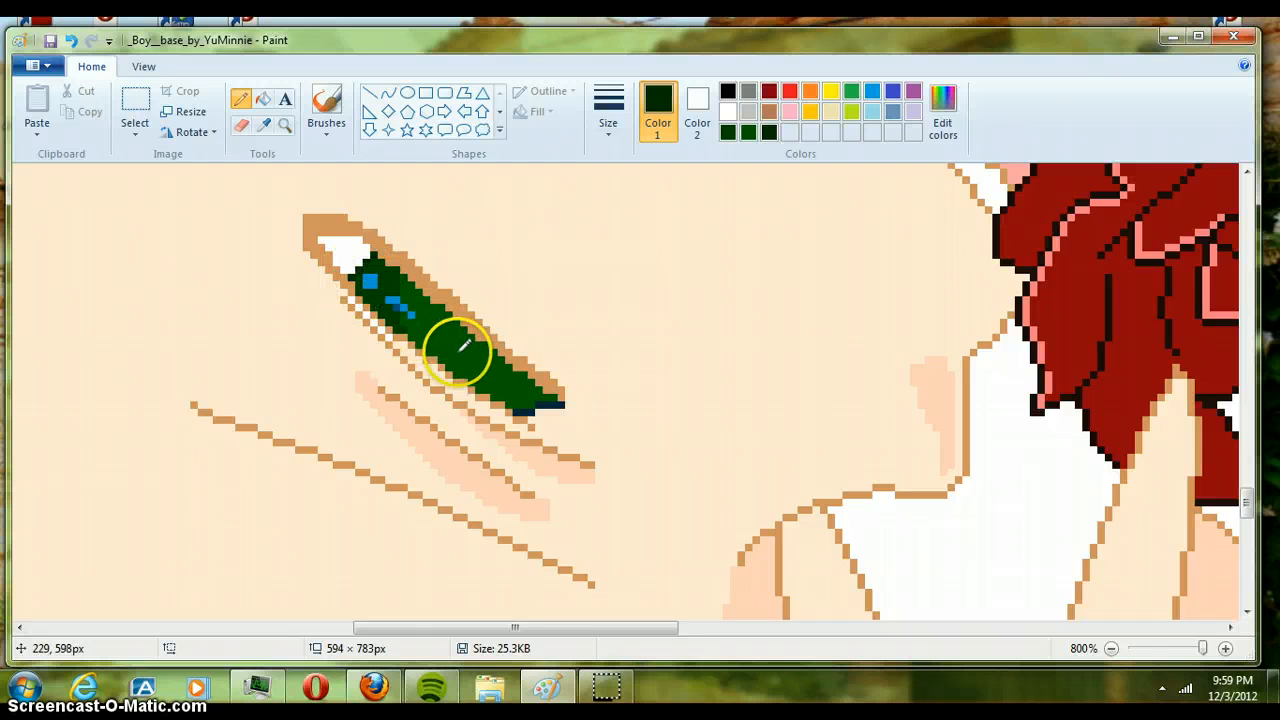
click(263, 99)
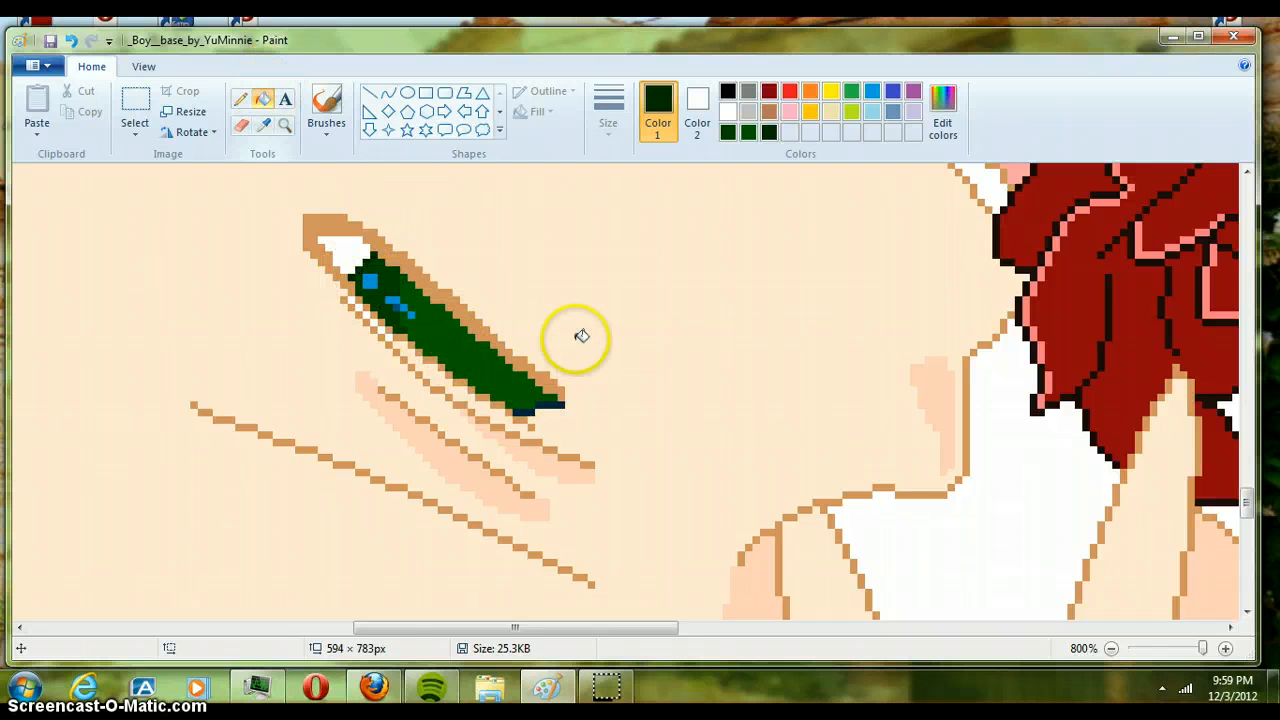
click(540, 405)
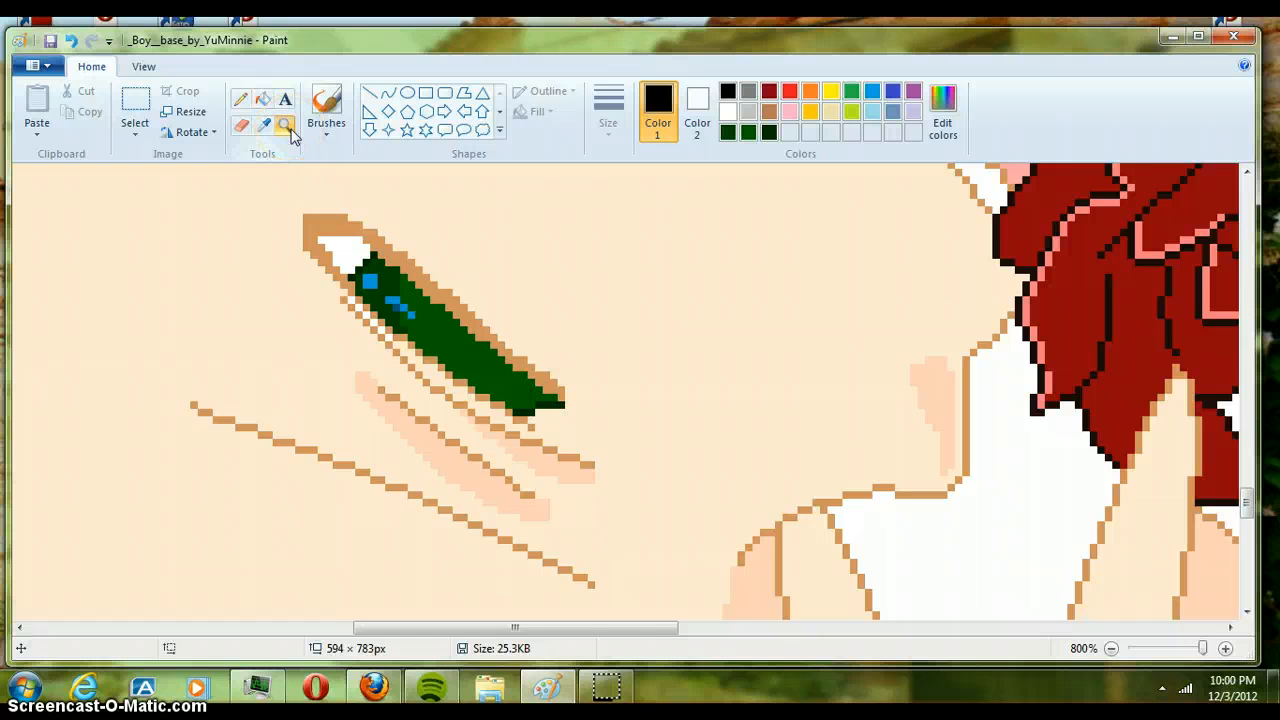
click(266, 108)
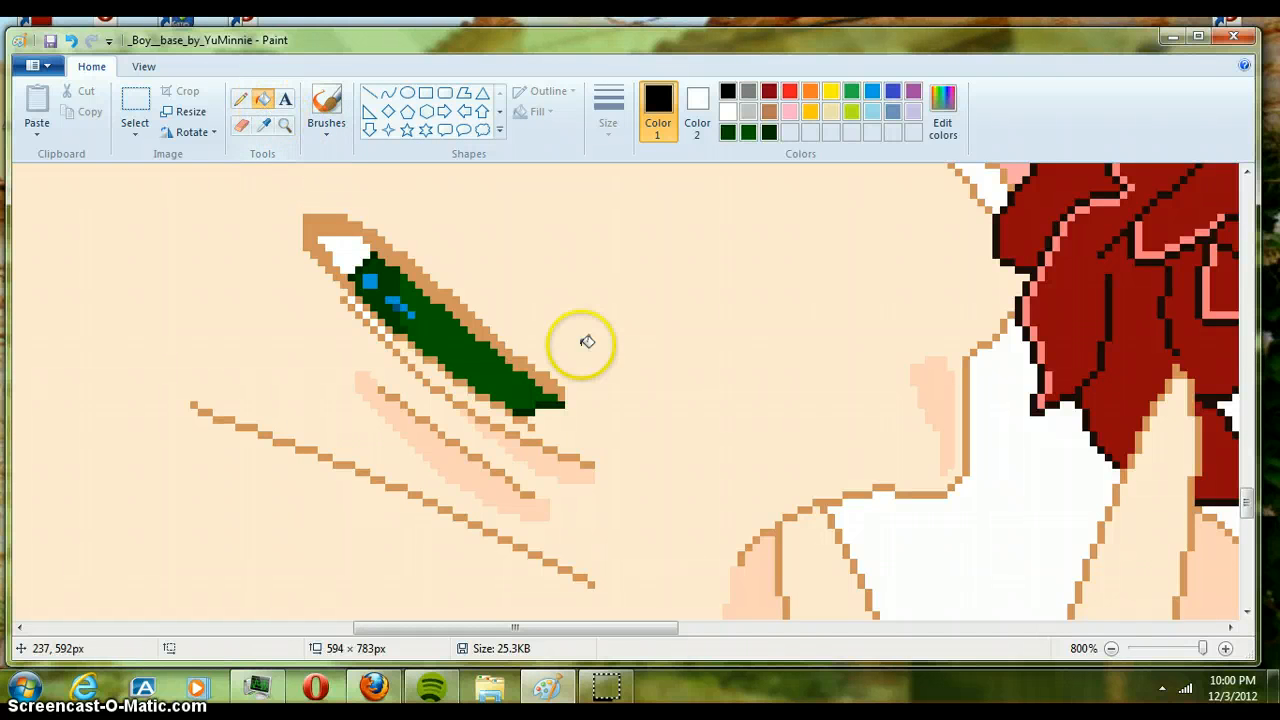
click(563, 406)
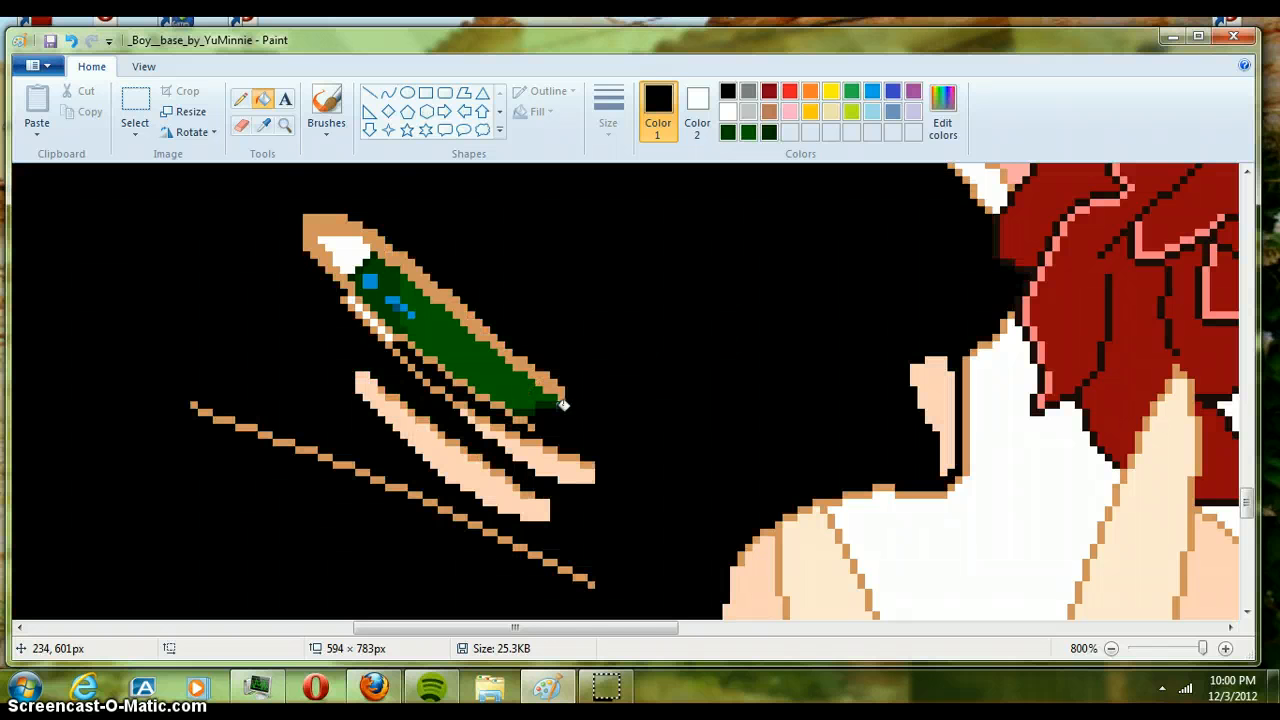
click(284, 125)
right_click(452, 222)
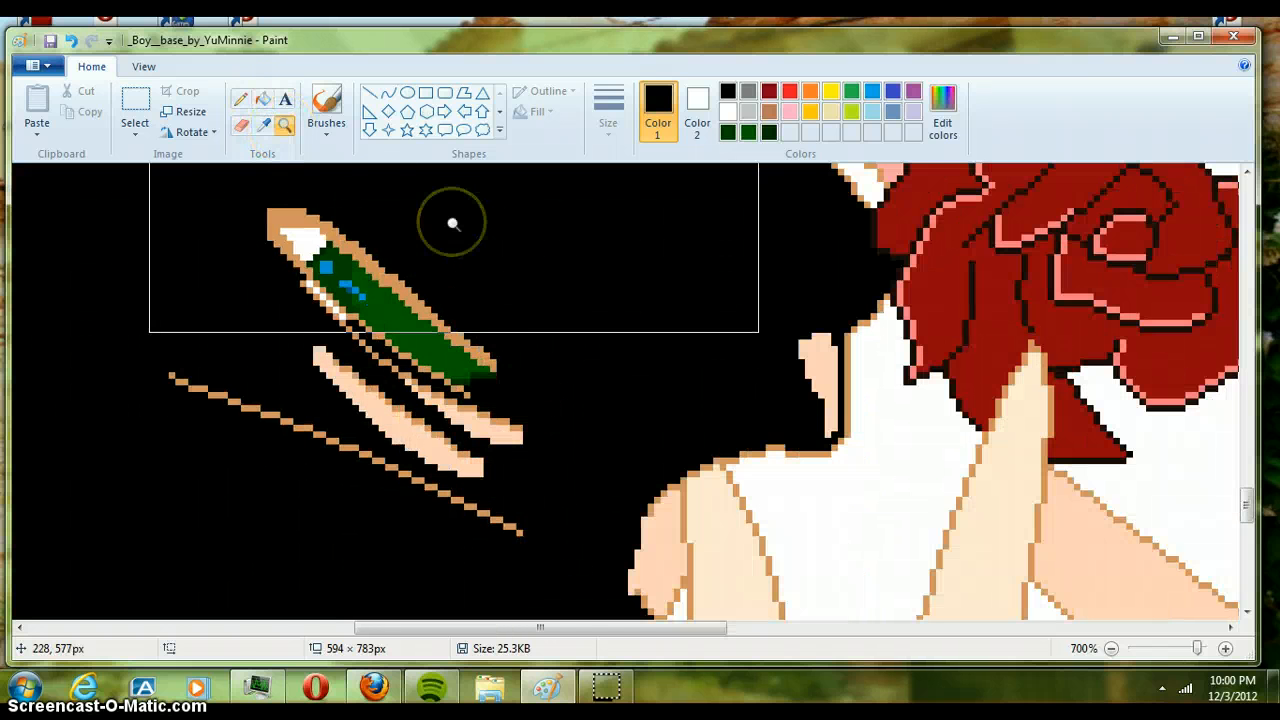
right_click(452, 222)
right_click(452, 222)
right_click(452, 222)
right_click(452, 222)
right_click(452, 222)
right_click(452, 222)
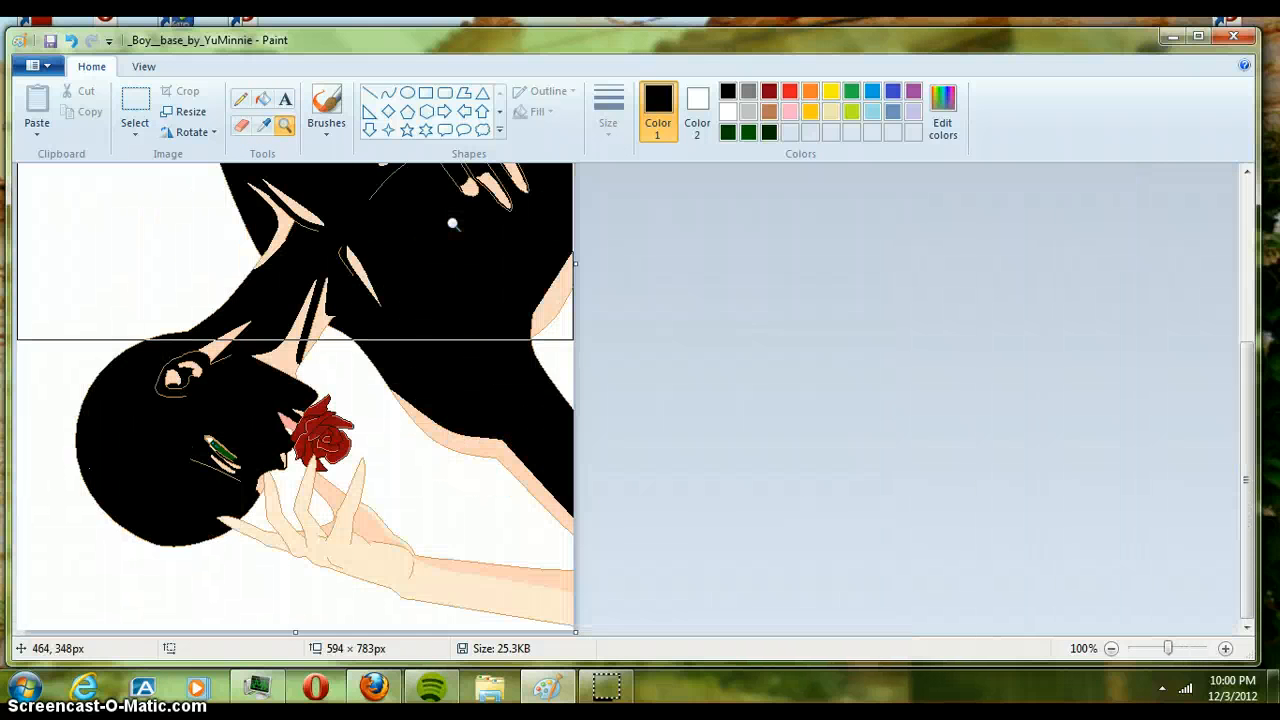
mouse_move(250, 412)
mouse_down()
mouse_move(329, 414)
mouse_move(273, 325)
mouse_up()
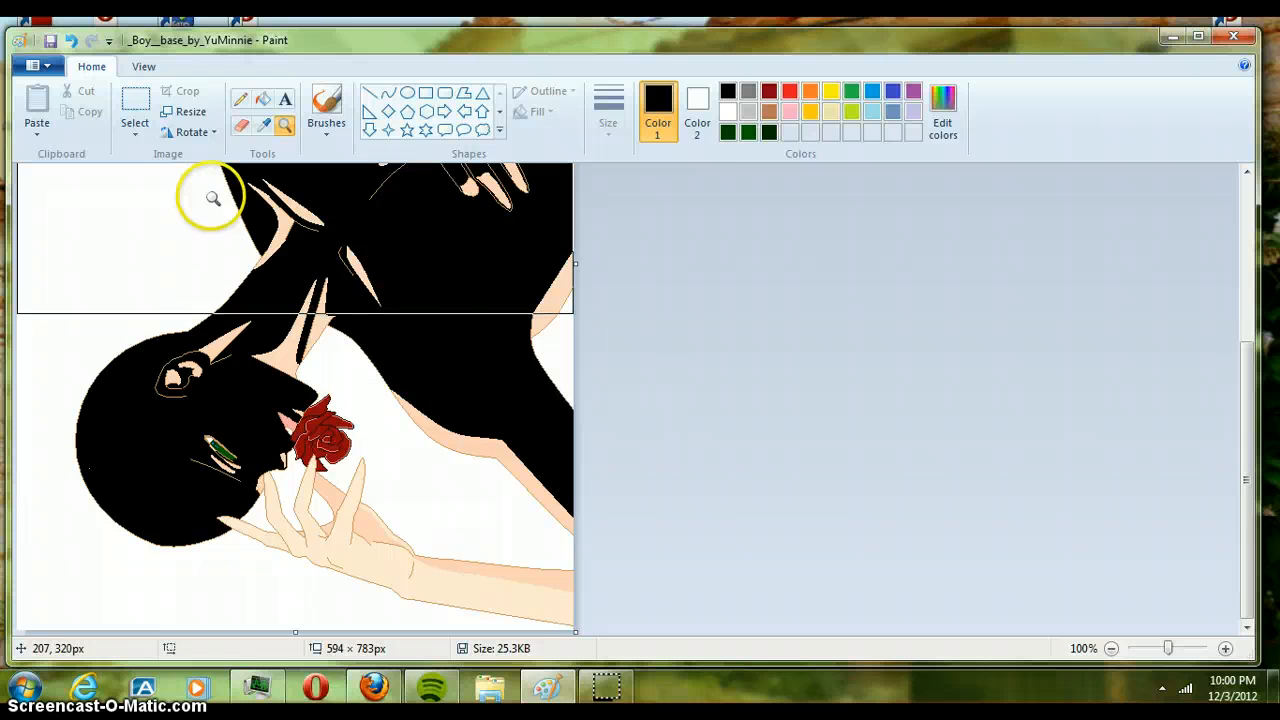
click(135, 105)
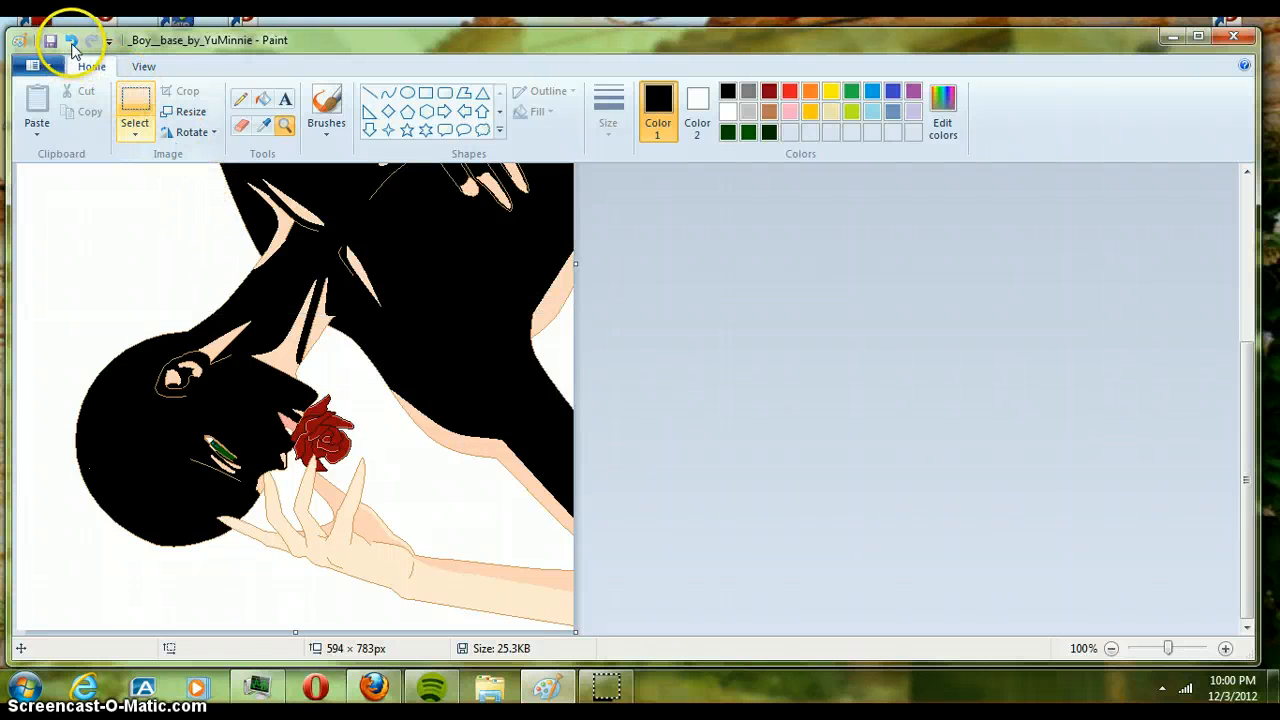
click(72, 42)
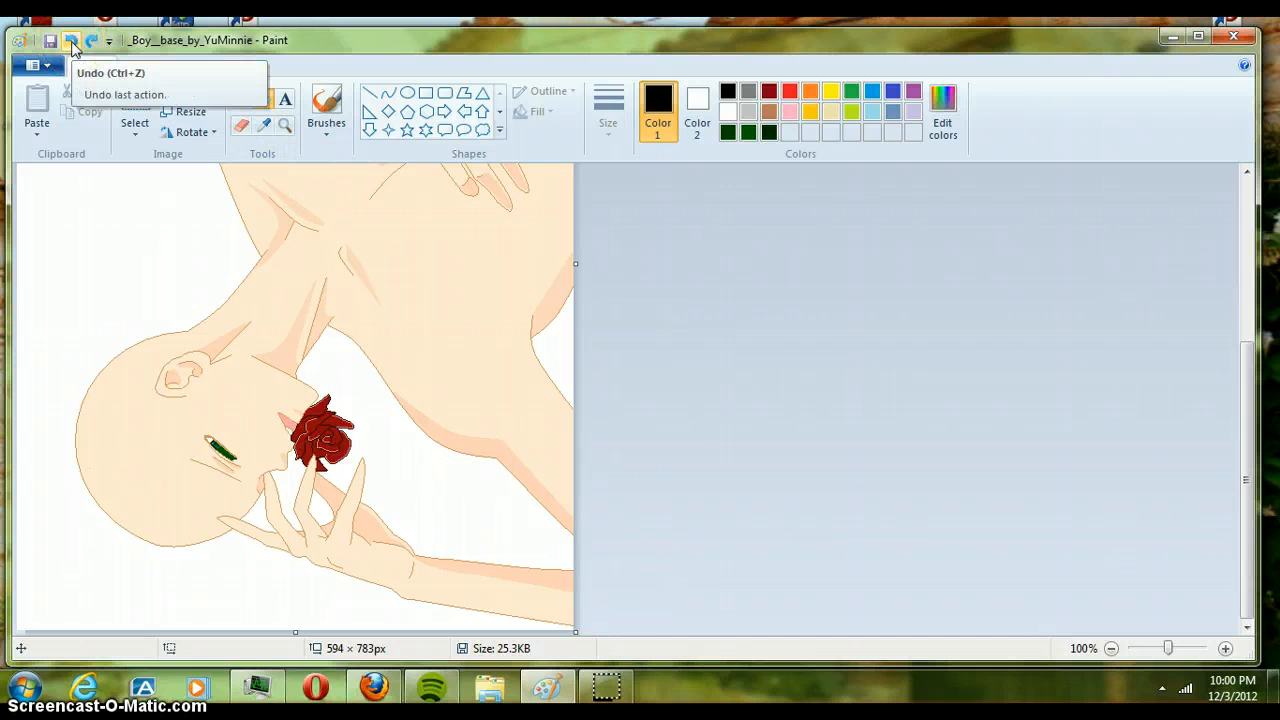
Step: Fill the thick brown lash outline around the green eye with black
click(283, 127)
click(266, 420)
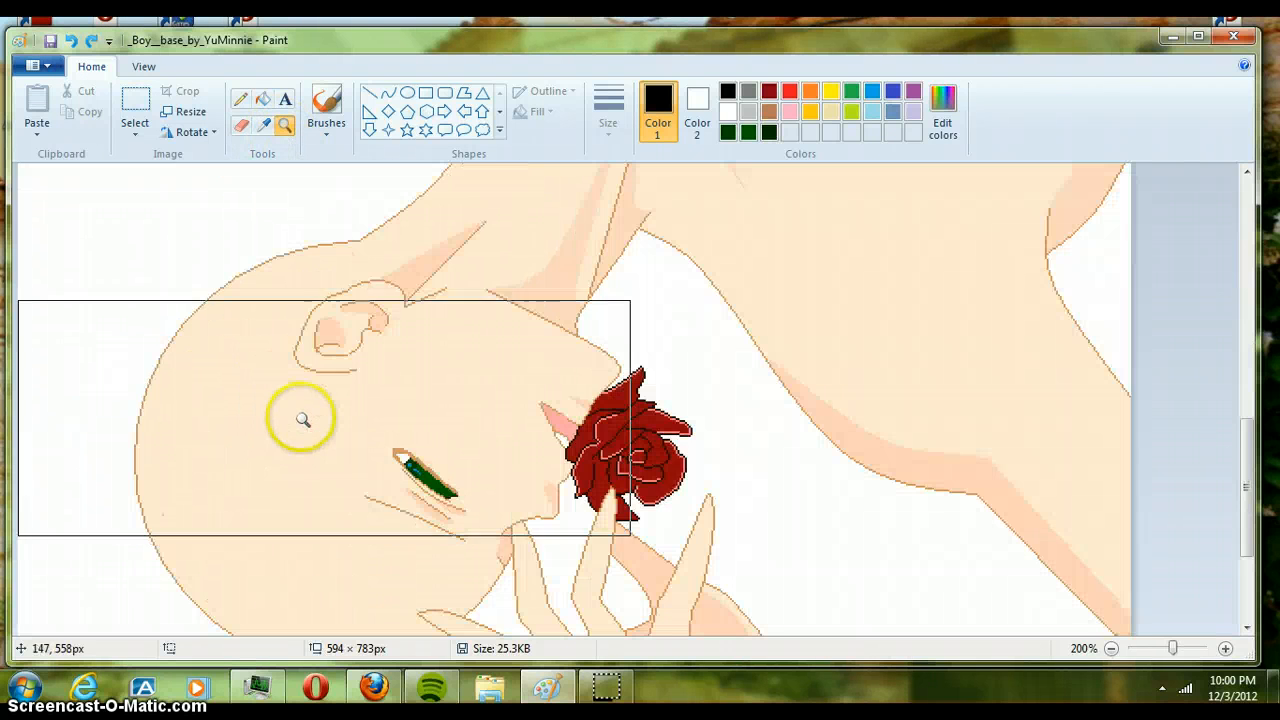
click(480, 423)
click(634, 366)
click(480, 266)
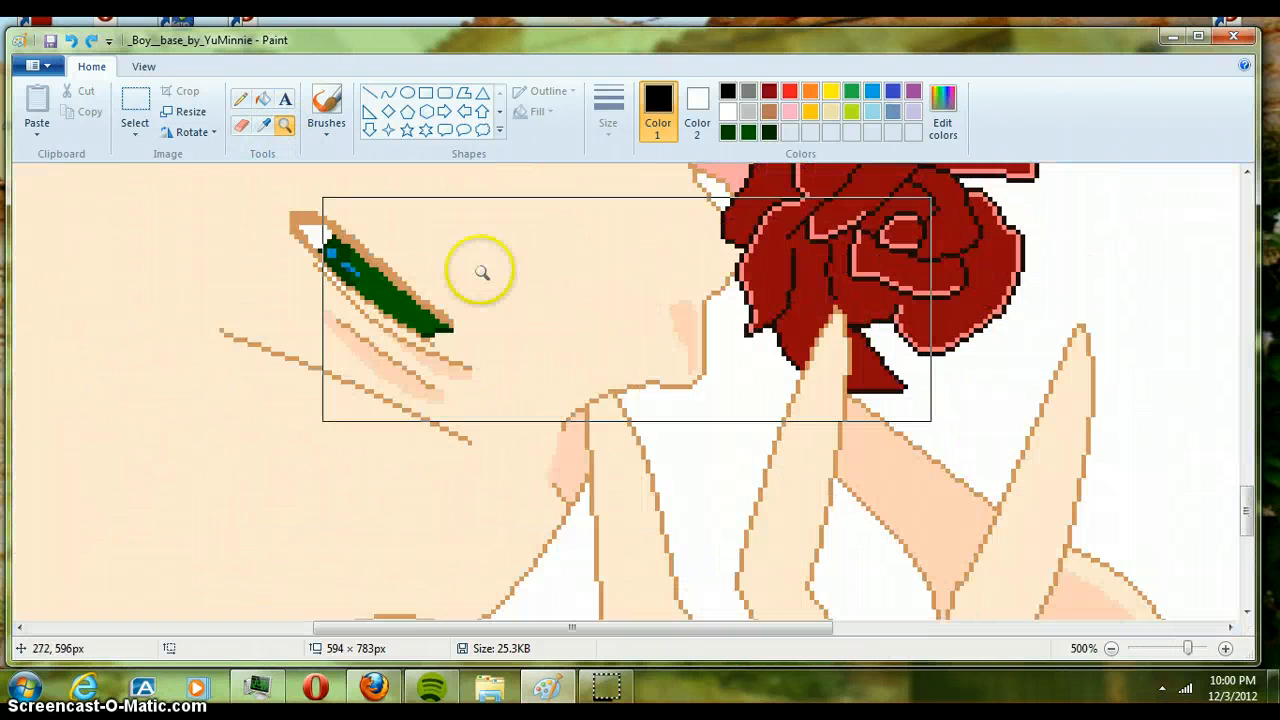
click(403, 262)
click(314, 255)
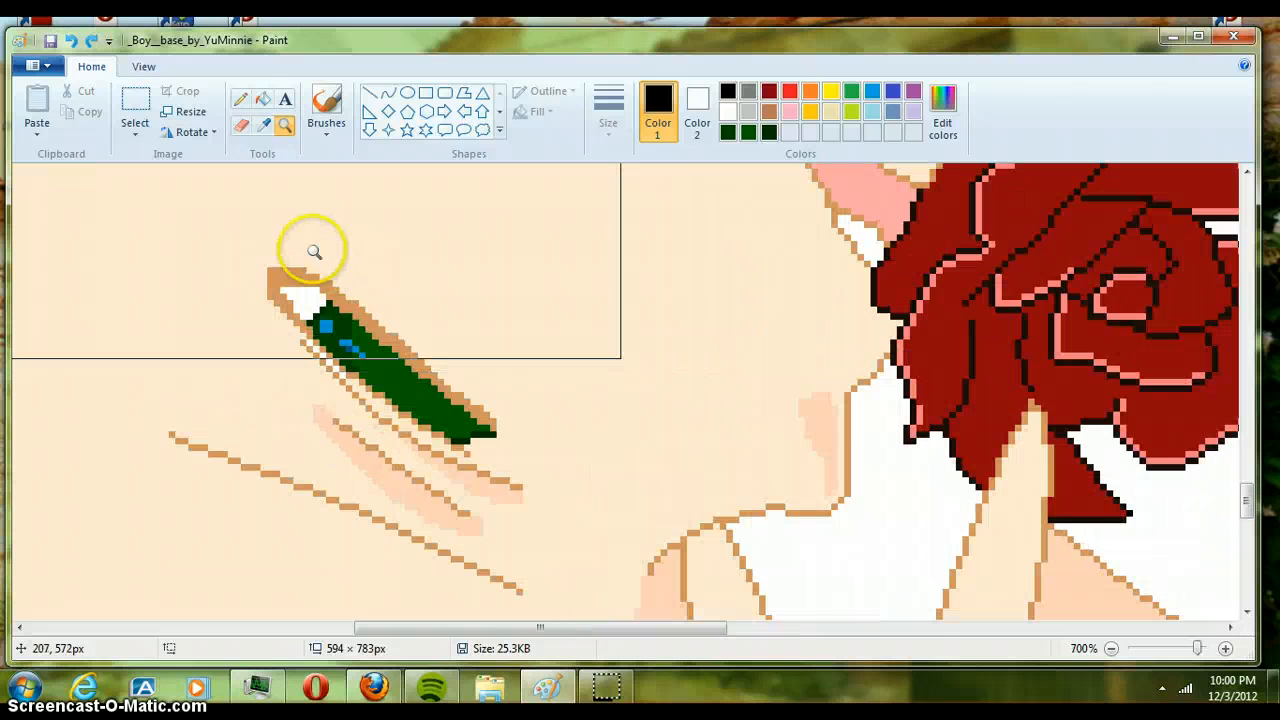
click(264, 100)
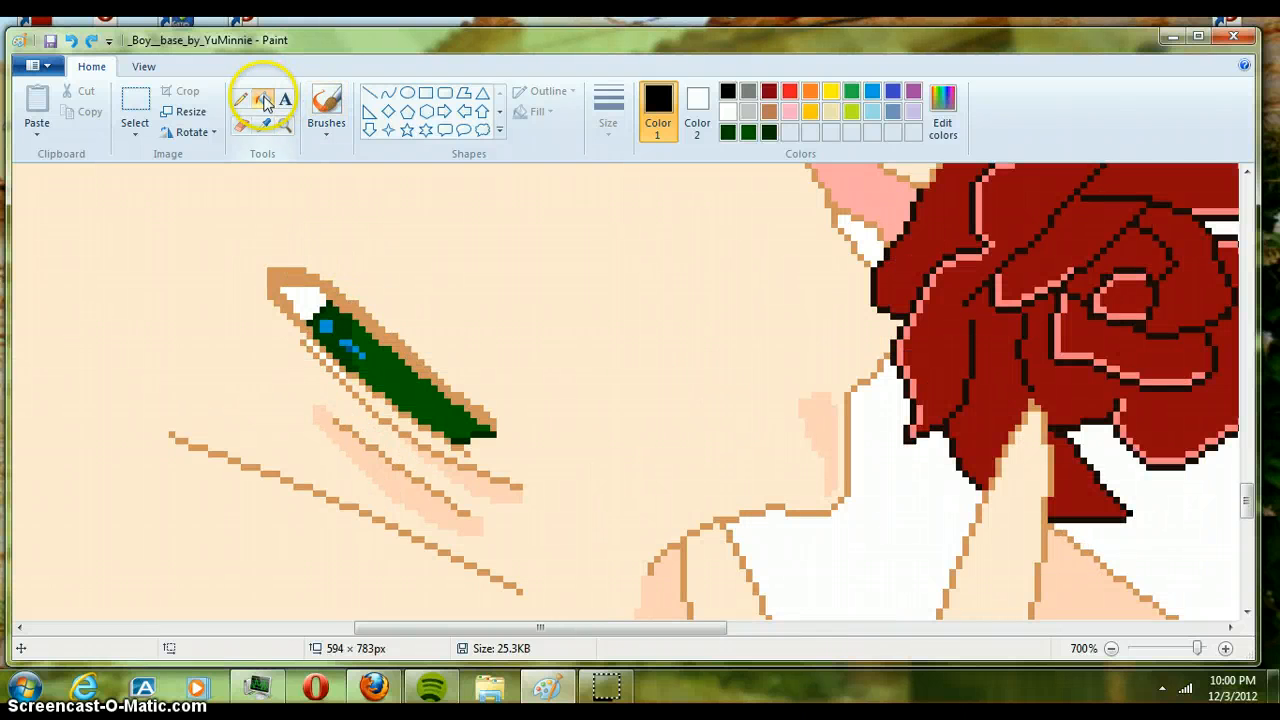
click(298, 272)
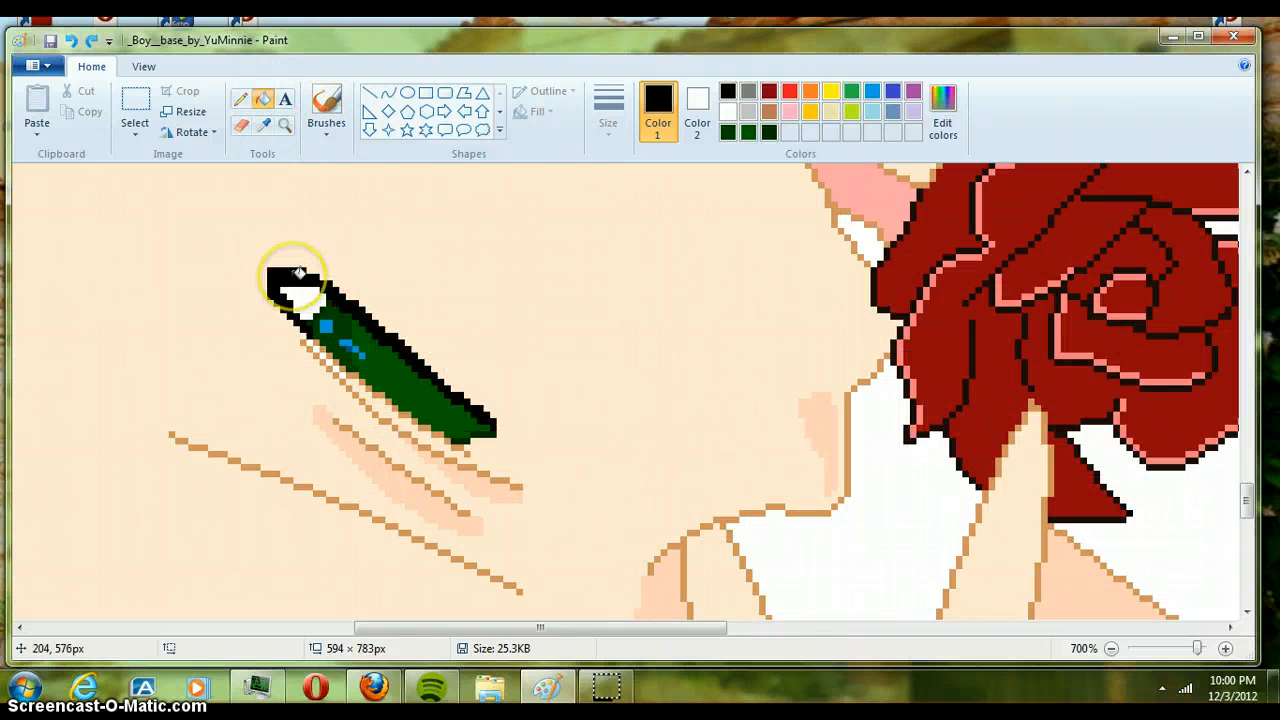
Step: Outline the lower edge of the green eye in black with the Pencil
click(285, 125)
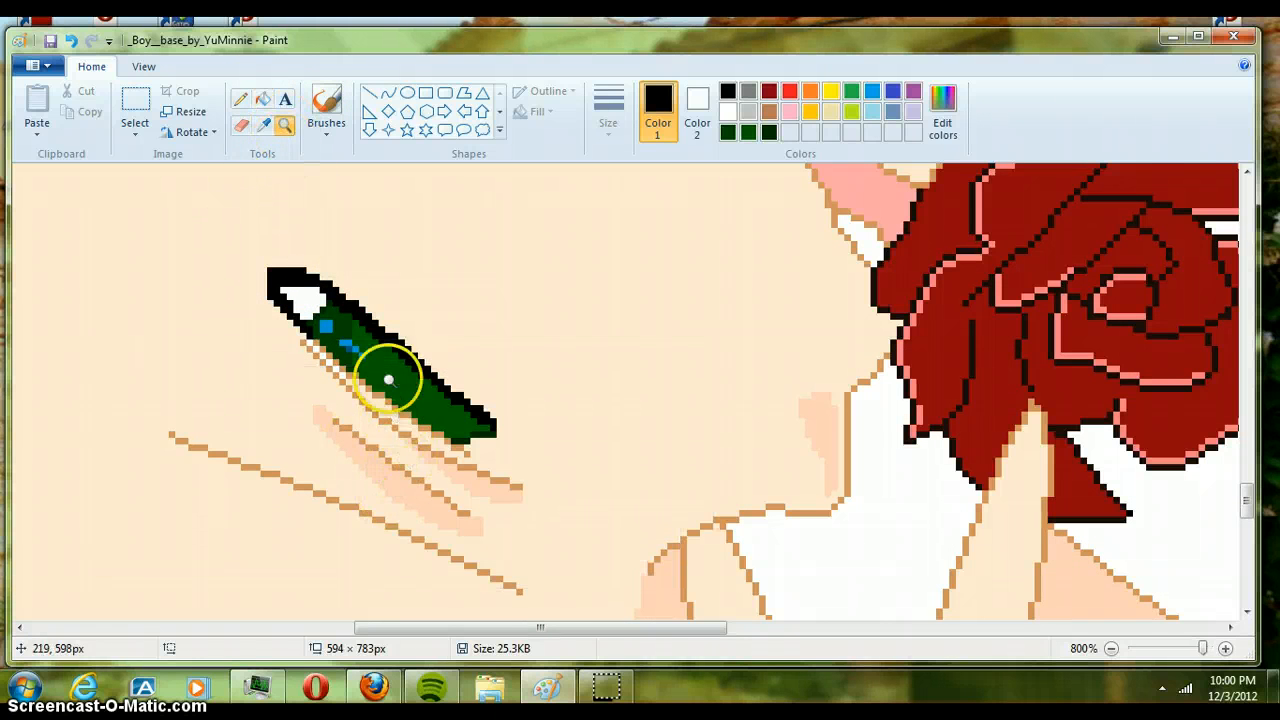
click(391, 372)
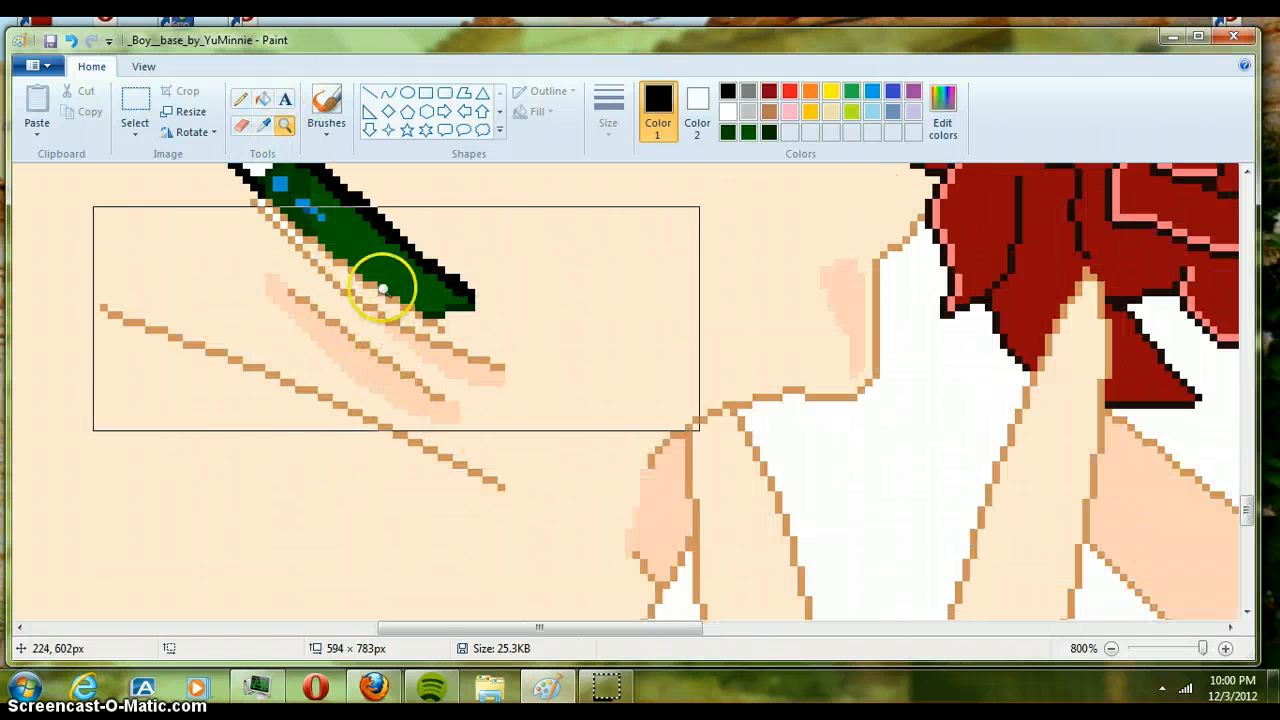
click(240, 98)
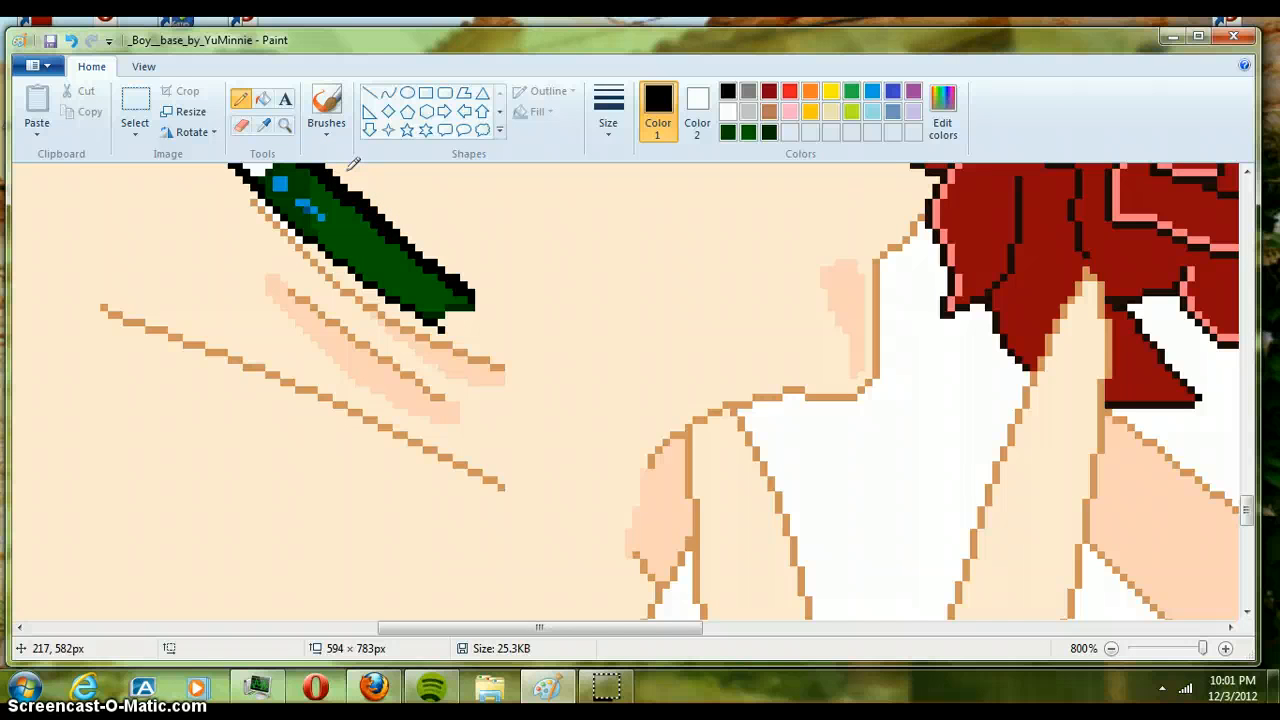
click(286, 127)
right_click(406, 304)
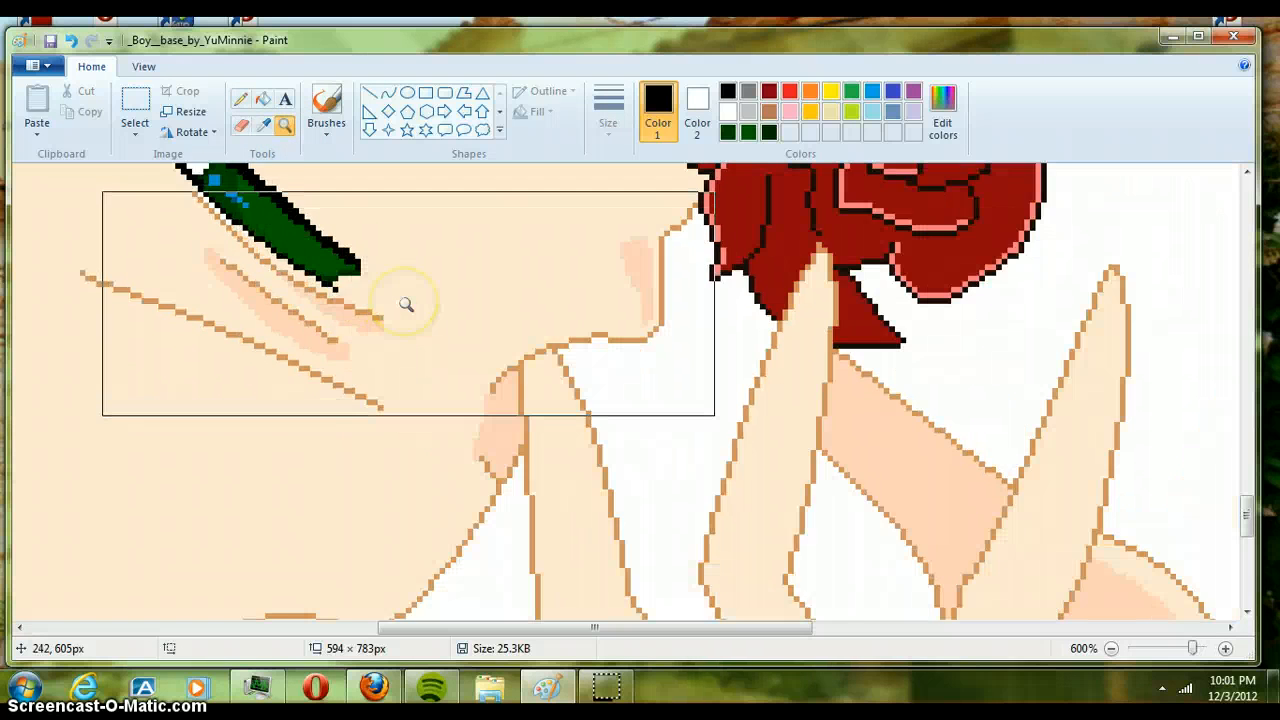
right_click(405, 302)
right_click(404, 300)
right_click(404, 300)
right_click(405, 298)
right_click(400, 274)
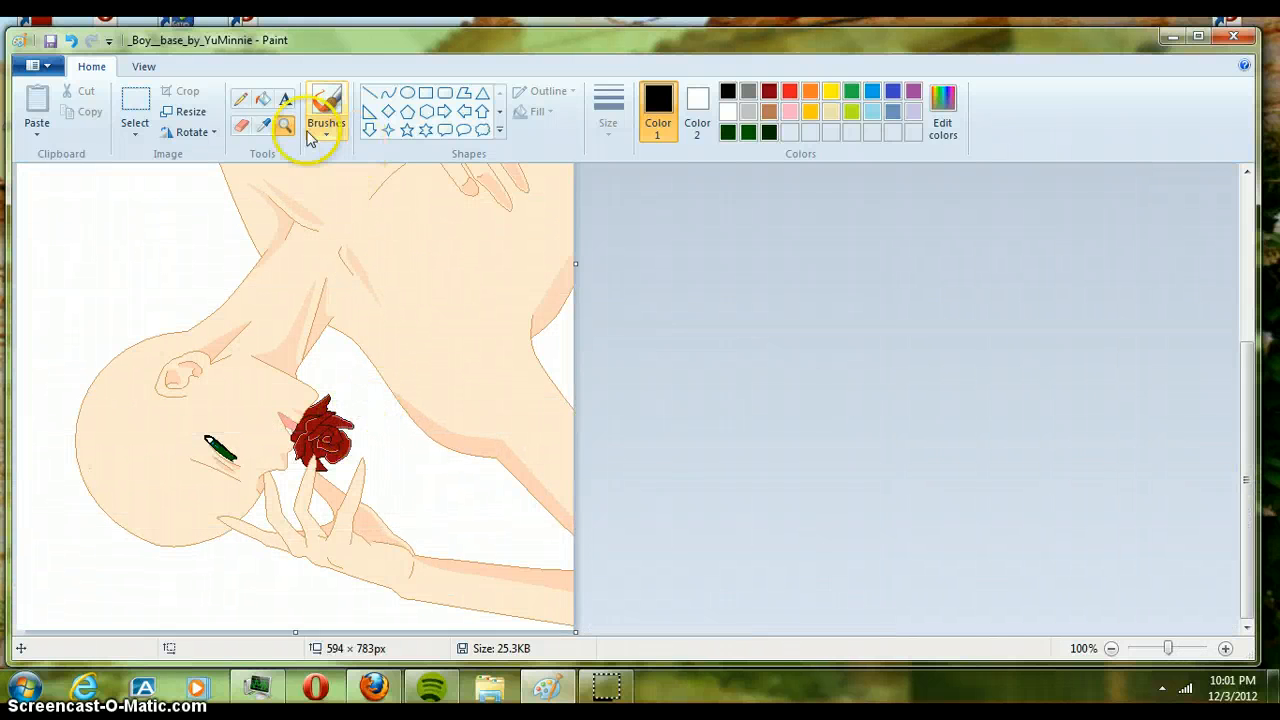
click(263, 125)
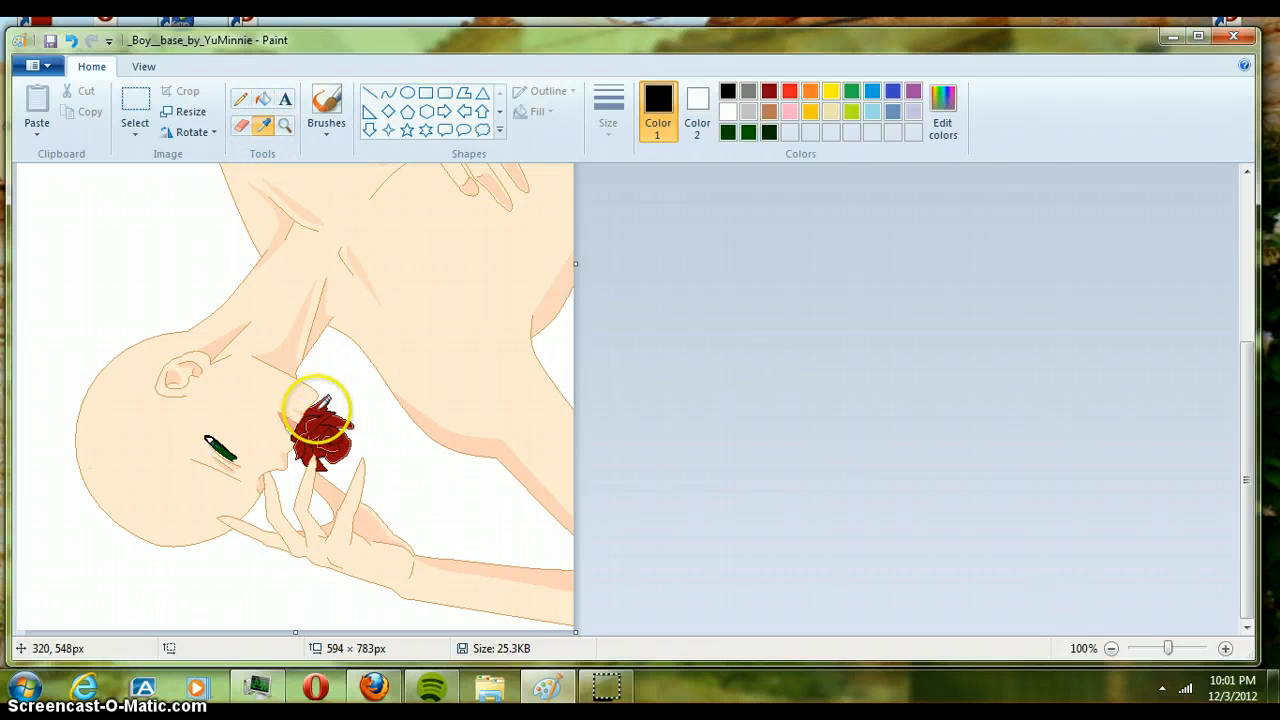
click(318, 410)
click(945, 125)
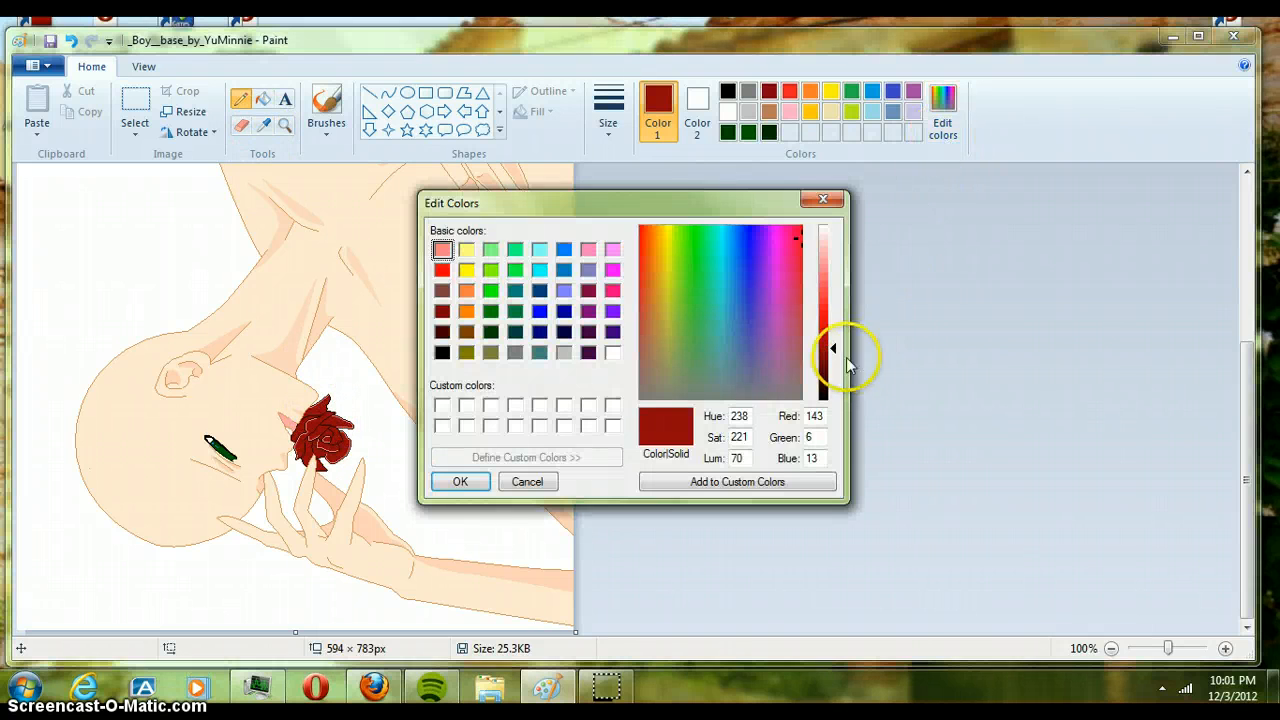
drag(835, 352, 836, 360)
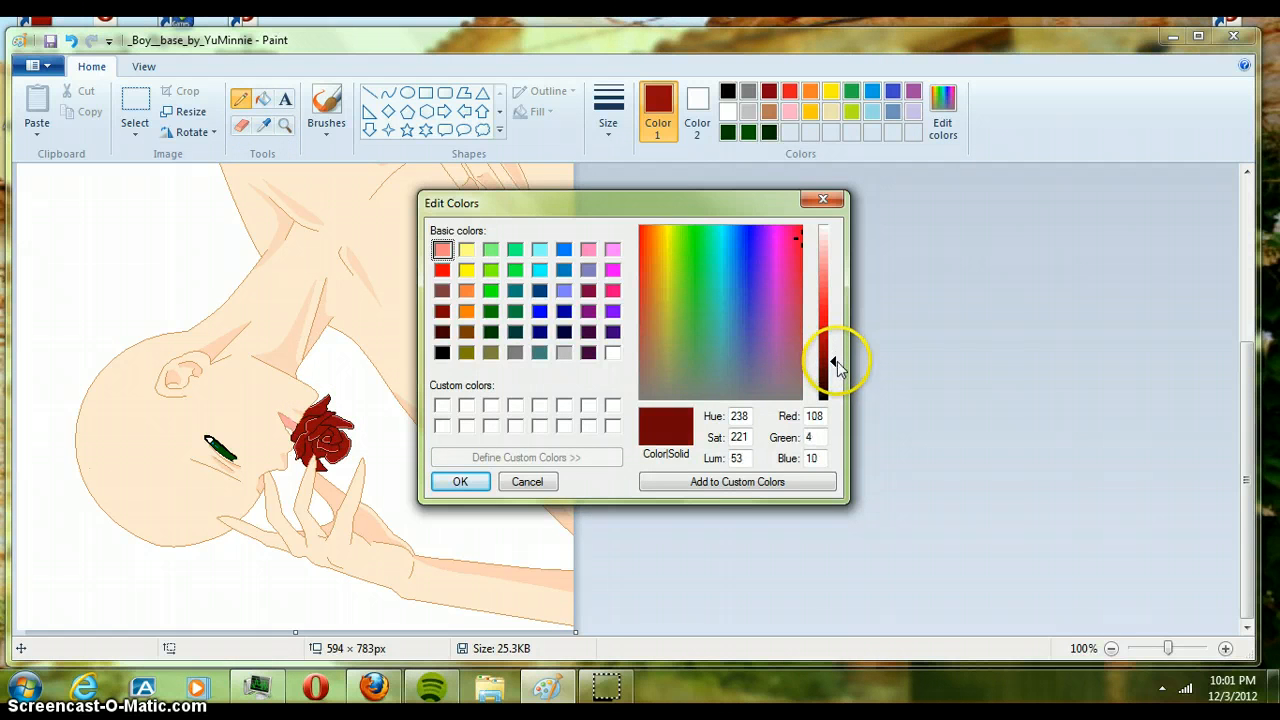
click(527, 481)
Step: Mix a custom dark red of RGB 99, 7, 12 from the palette red
click(789, 91)
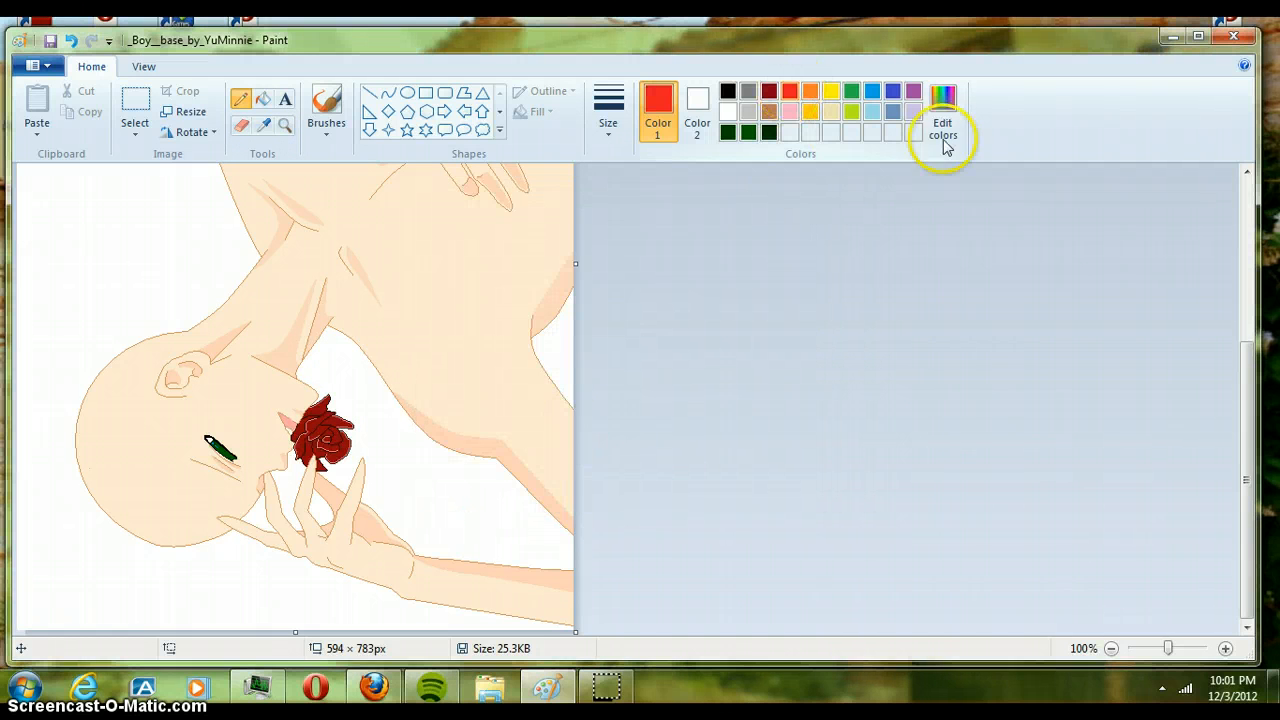
click(943, 128)
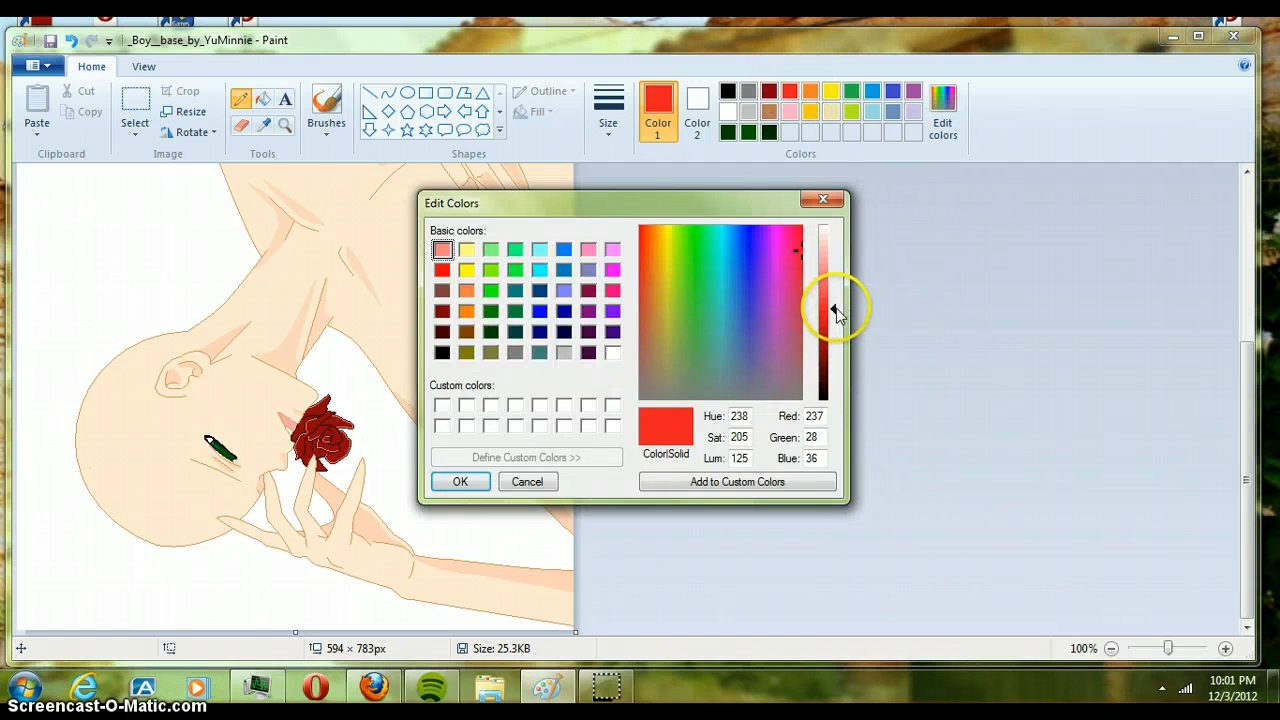
drag(836, 310, 836, 362)
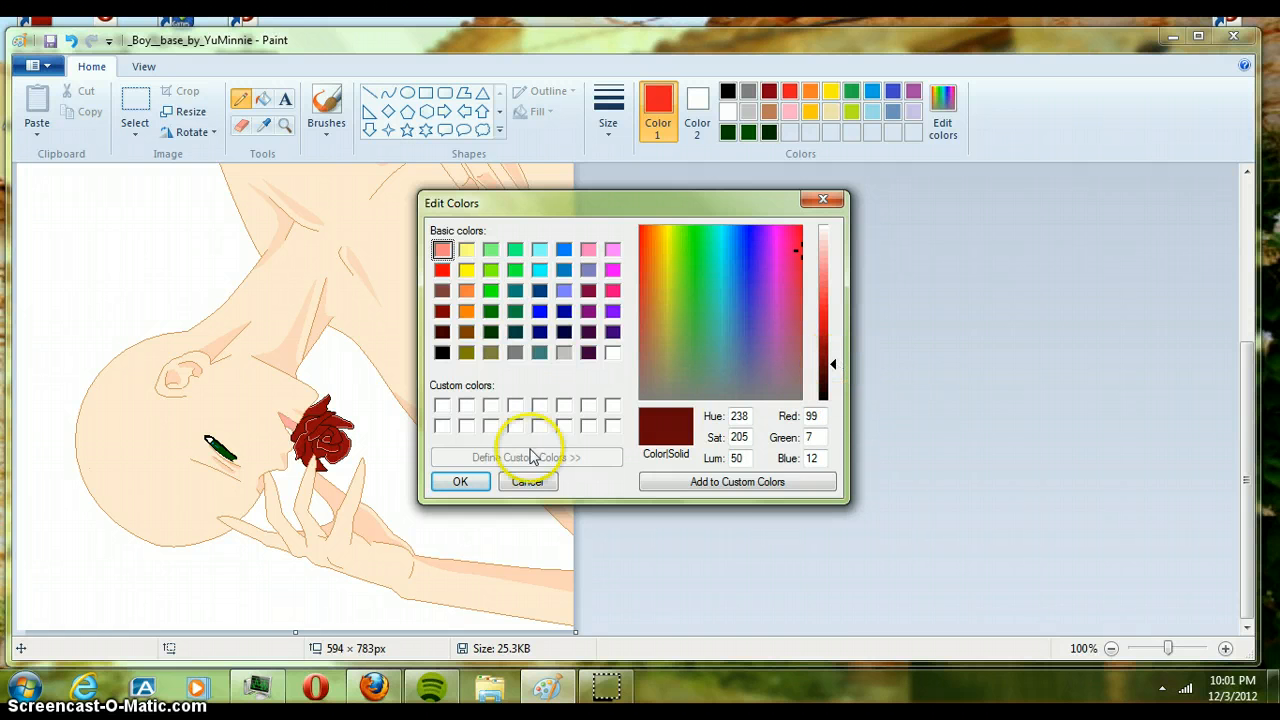
click(460, 481)
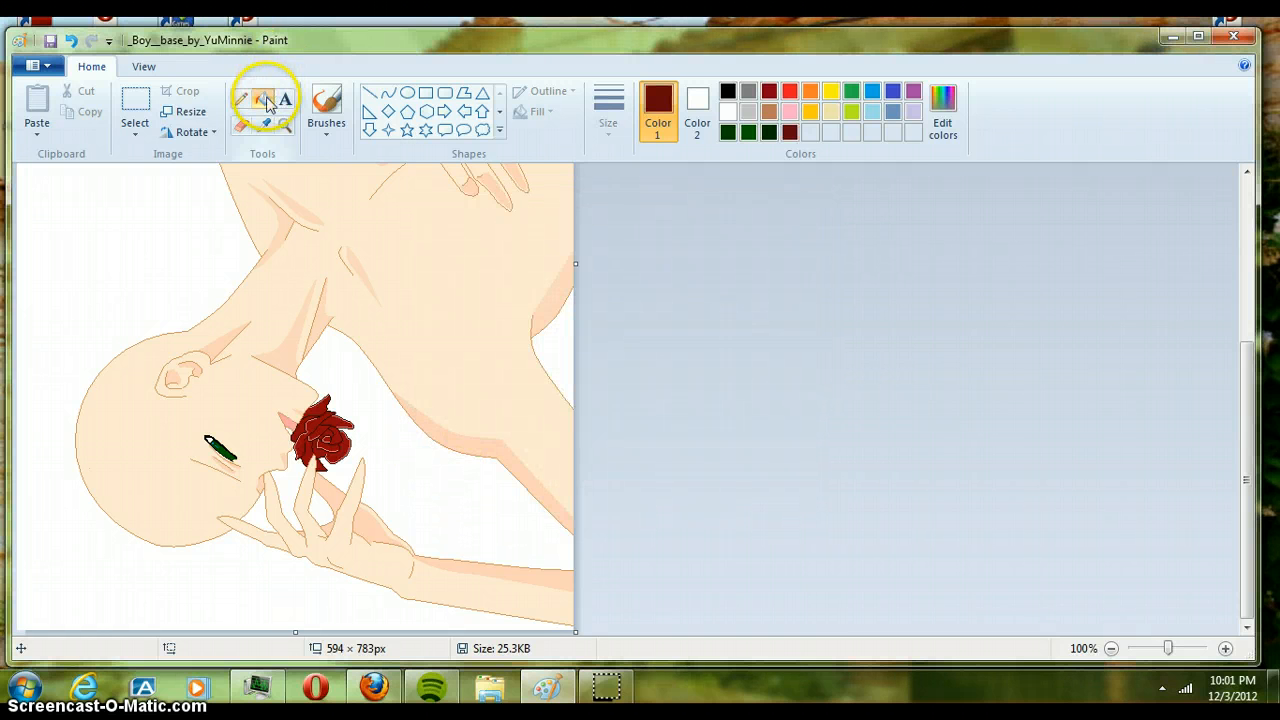
Step: Fill all the rose's petals except the small centre with the custom dark red
click(285, 125)
click(322, 427)
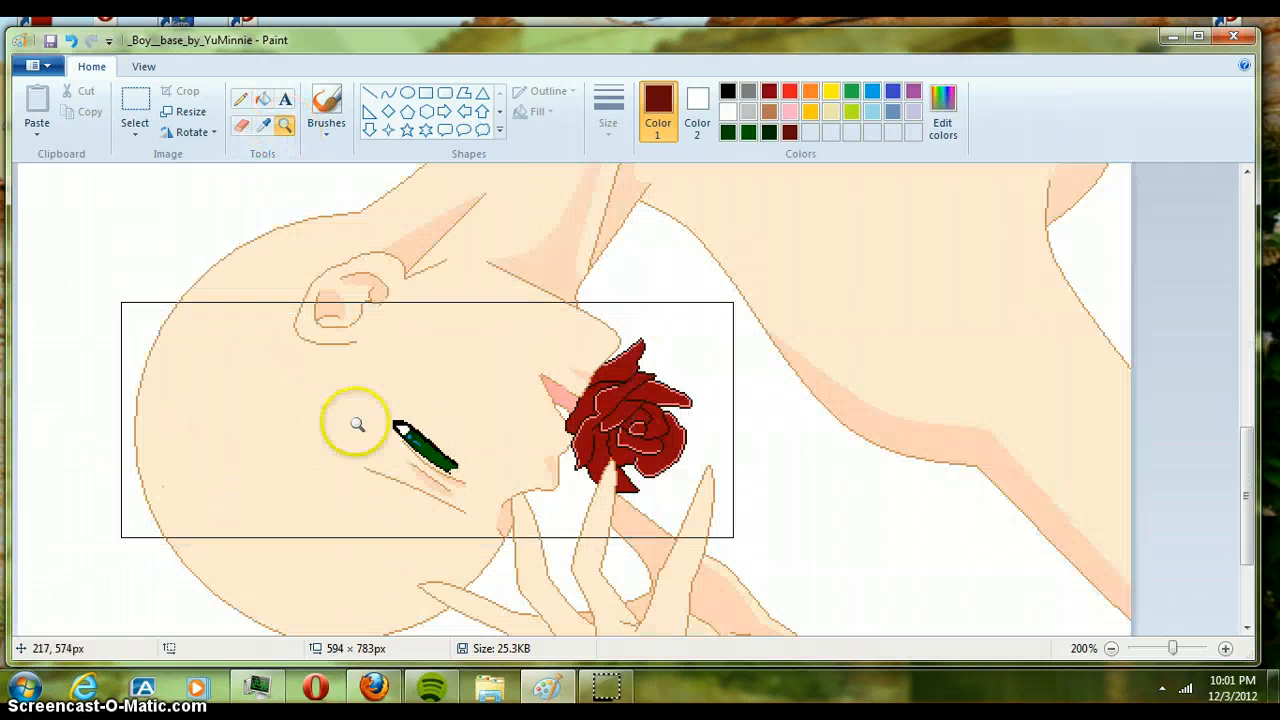
click(558, 432)
click(571, 304)
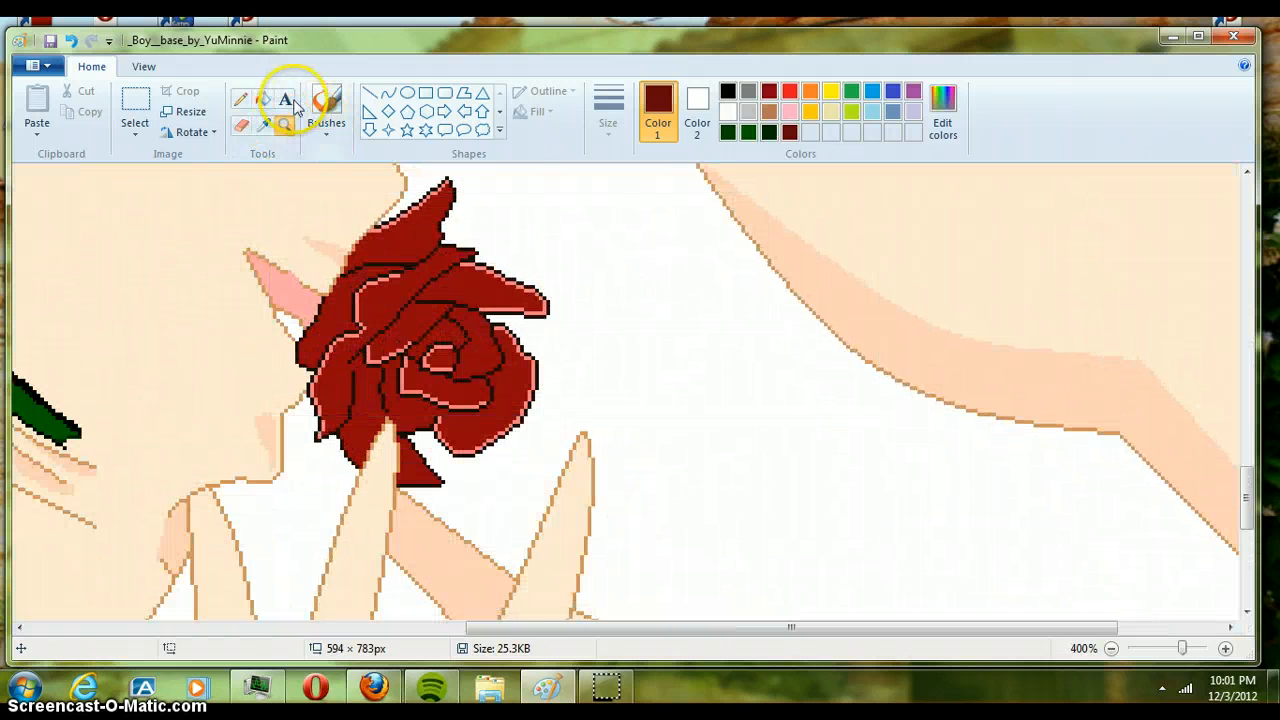
click(262, 99)
click(414, 229)
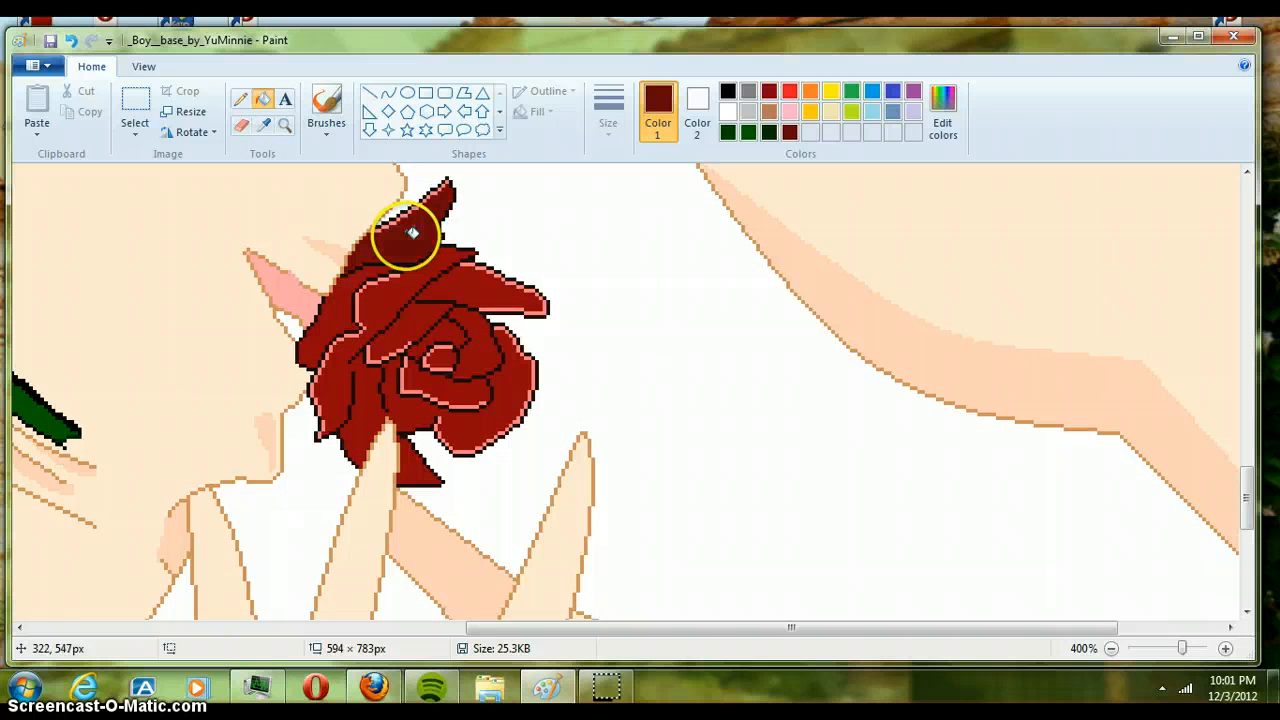
click(360, 272)
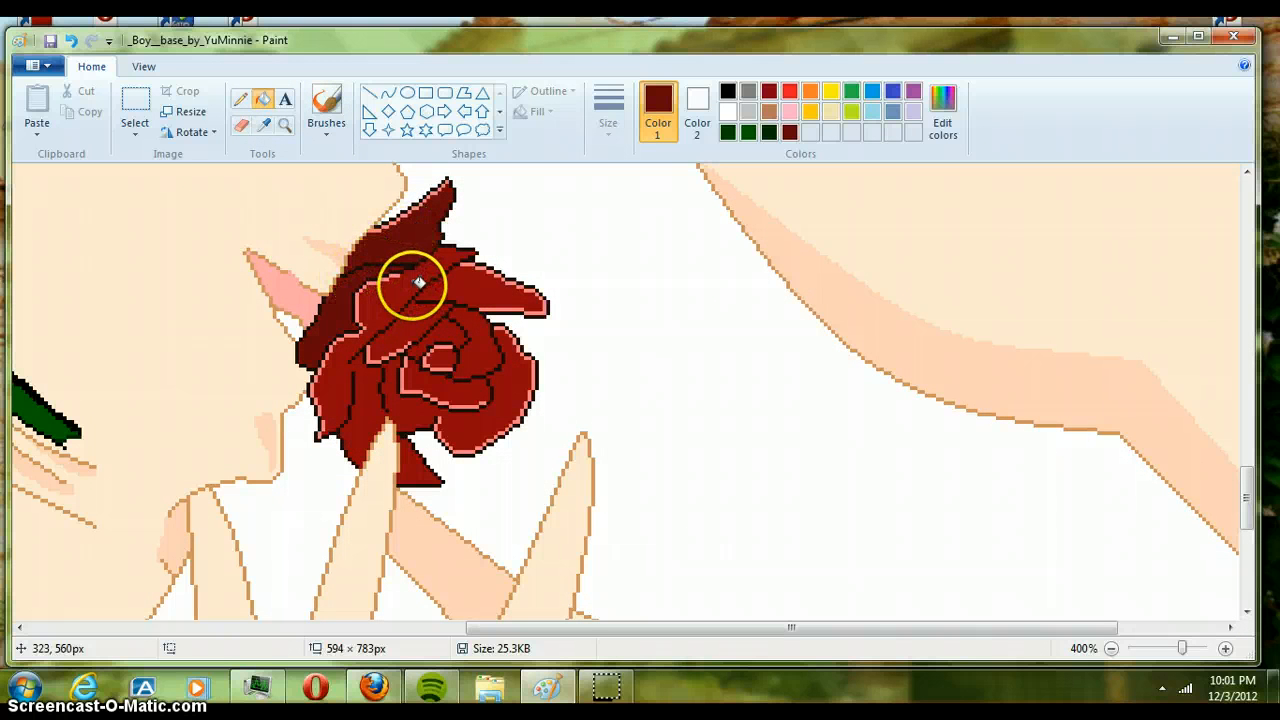
click(412, 300)
click(440, 310)
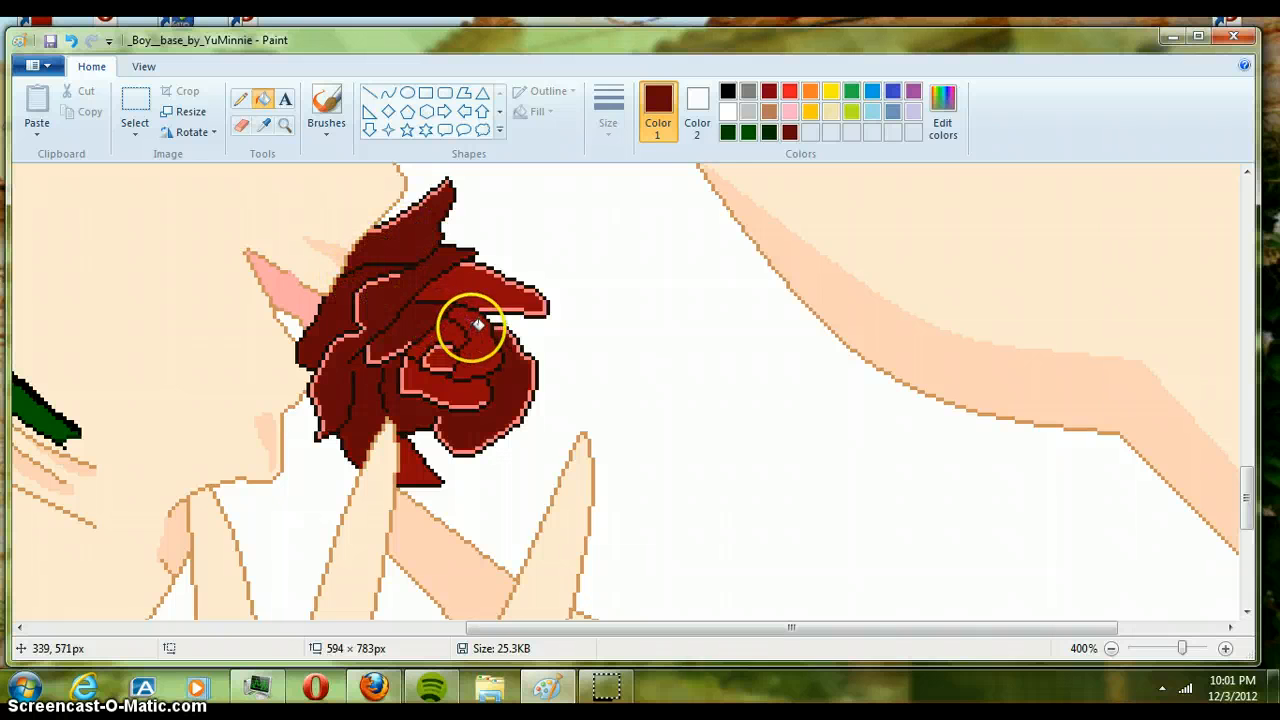
click(471, 325)
click(452, 382)
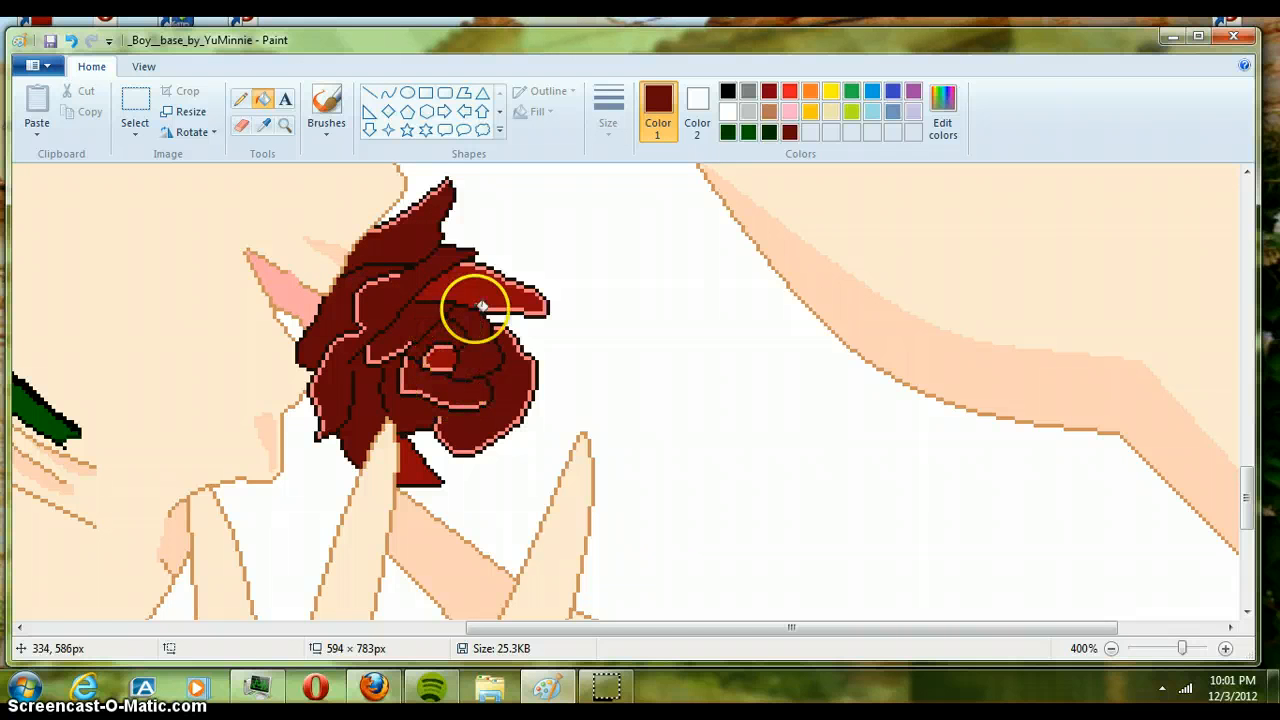
click(479, 290)
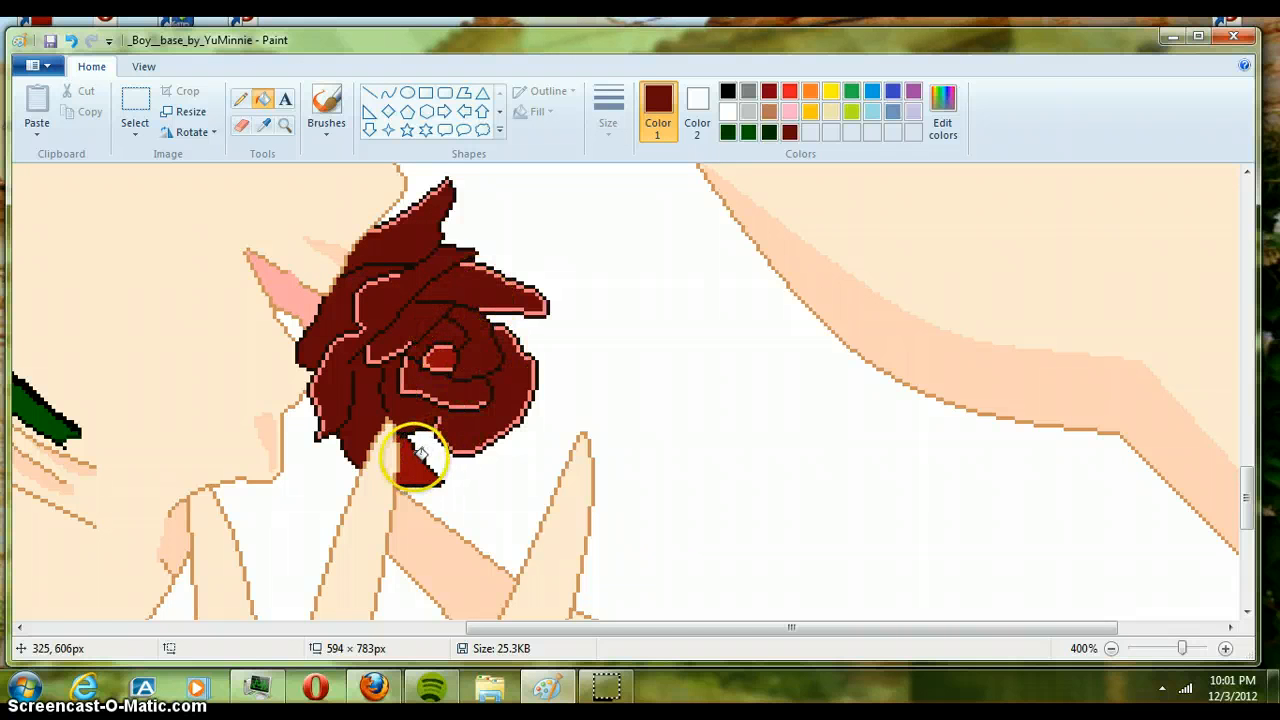
click(285, 125)
right_click(357, 270)
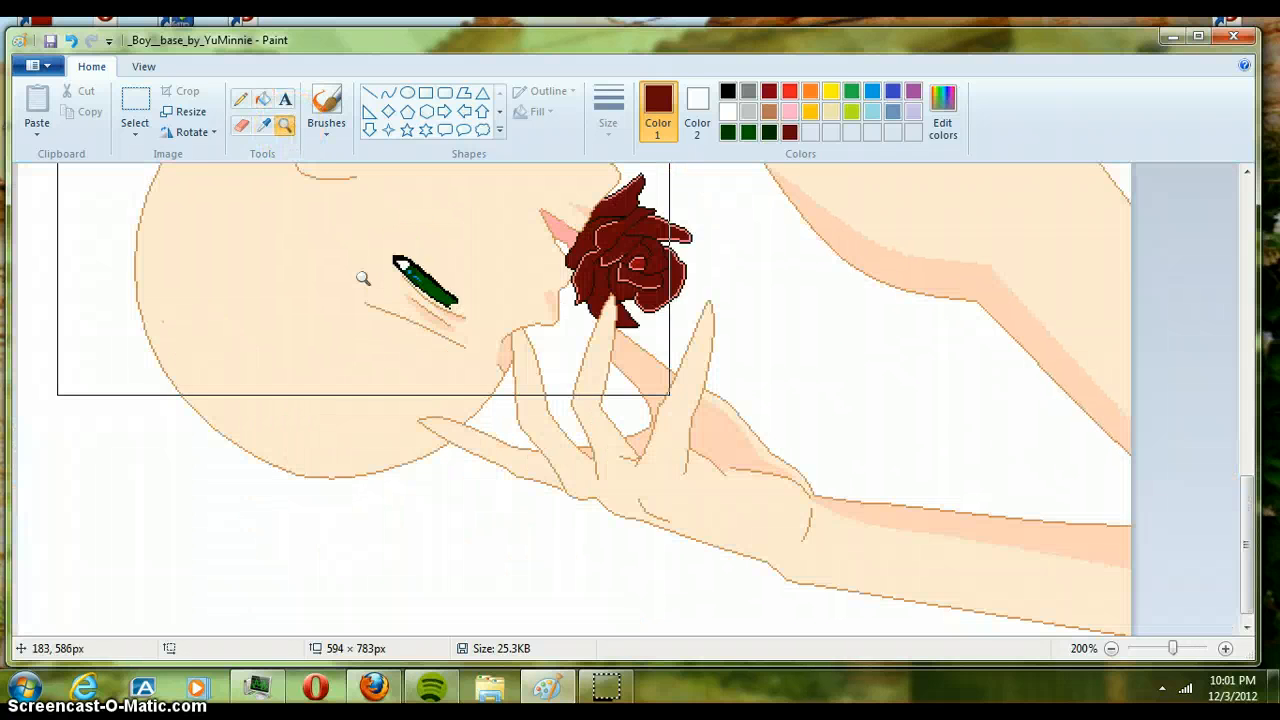
right_click(363, 278)
Step: Recolor the blue highlight pixels in the green iris white with the Pencil
click(277, 443)
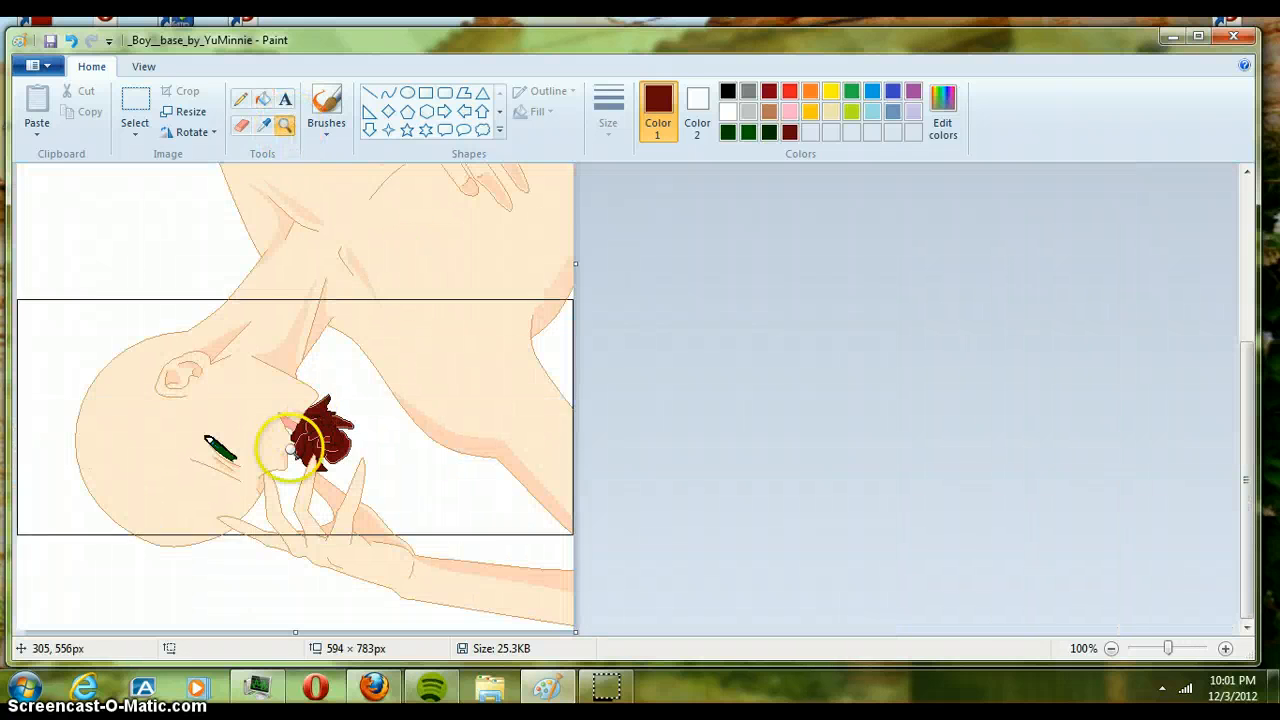
click(300, 403)
click(434, 403)
click(434, 403)
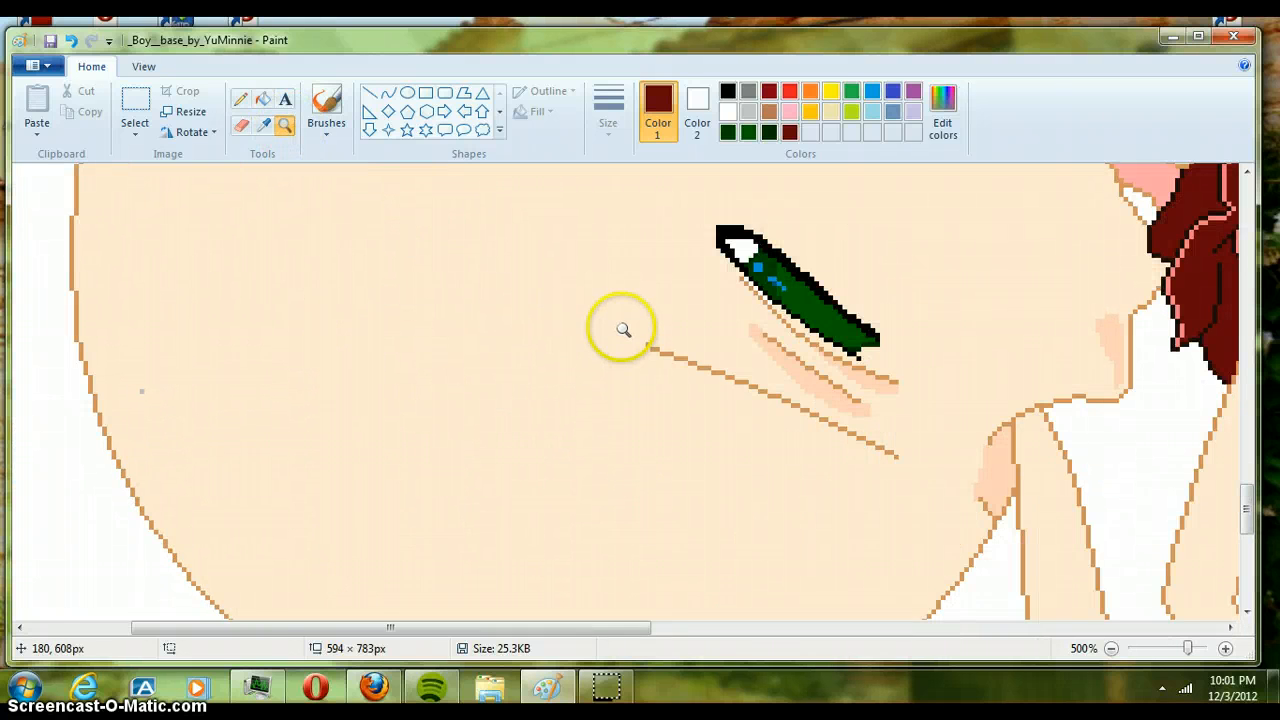
click(591, 249)
click(584, 249)
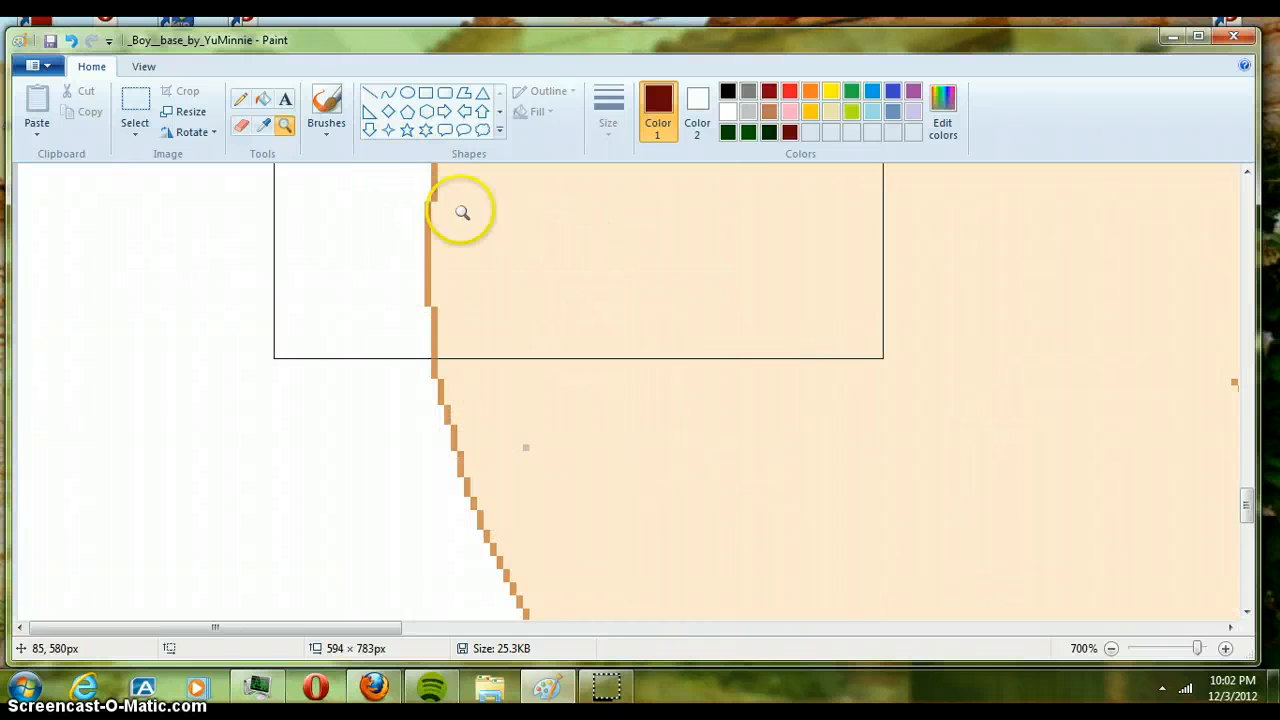
drag(282, 627, 554, 629)
click(241, 99)
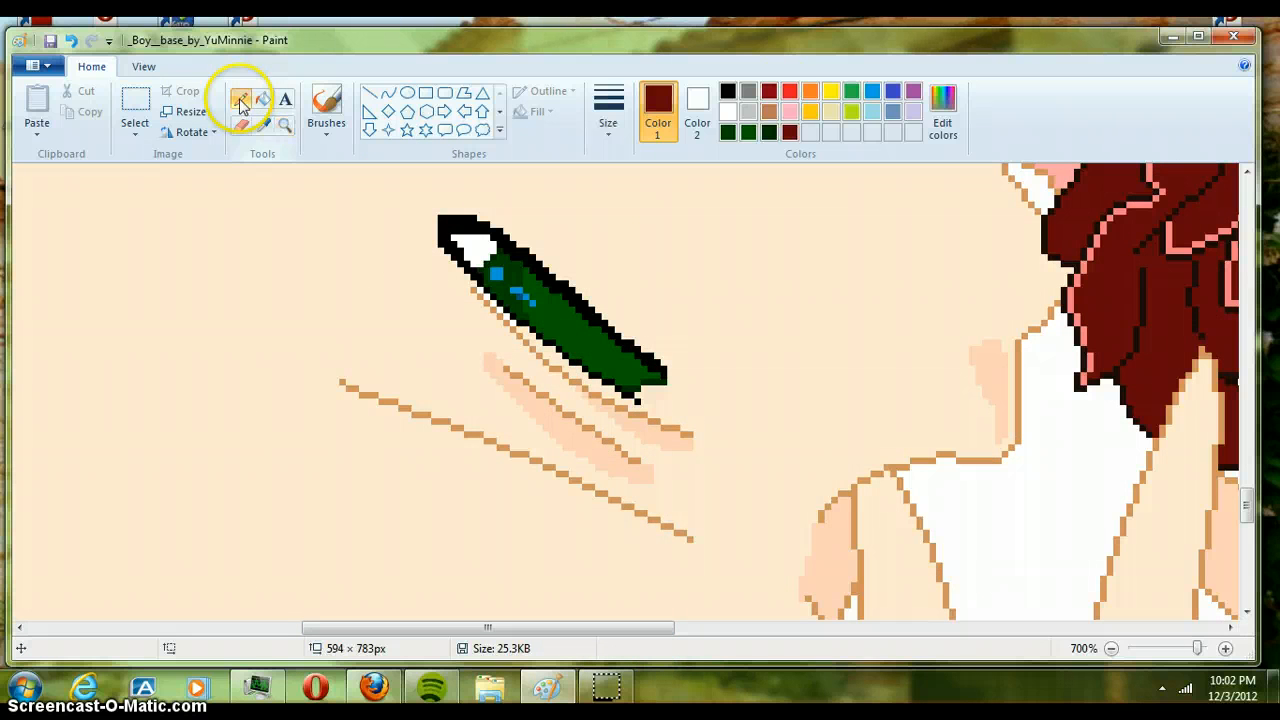
click(729, 111)
click(505, 265)
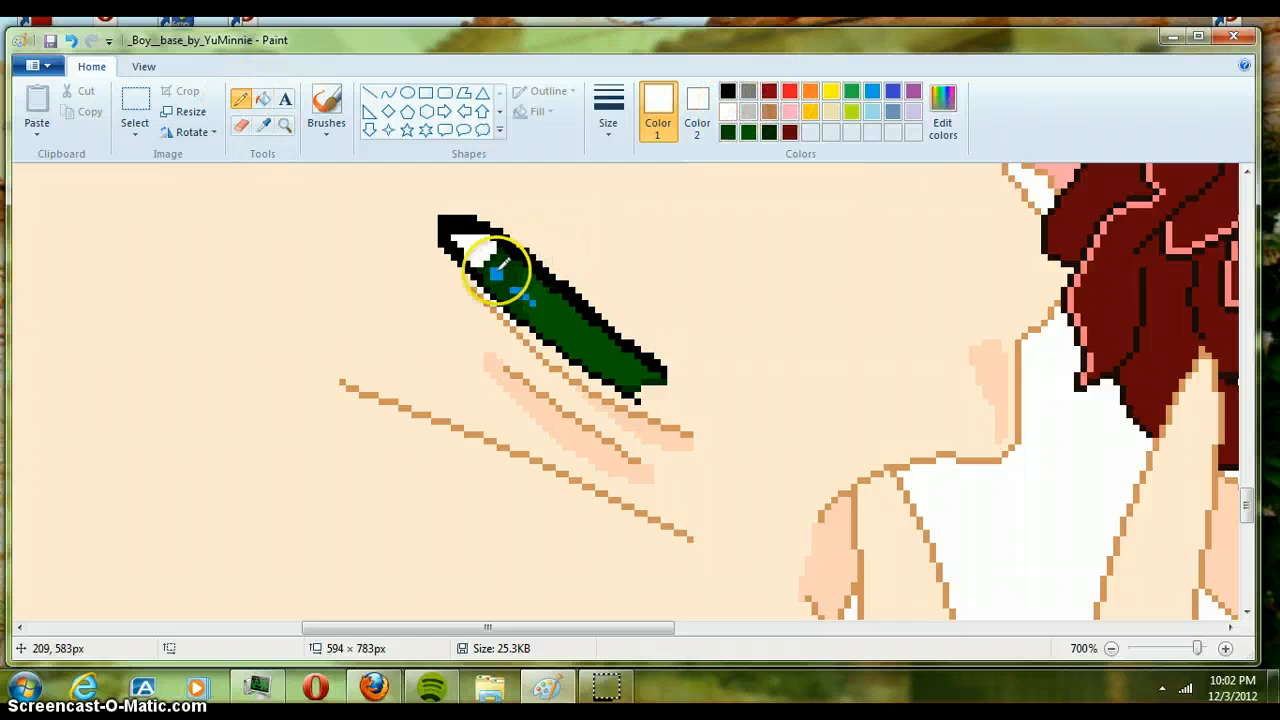
click(497, 272)
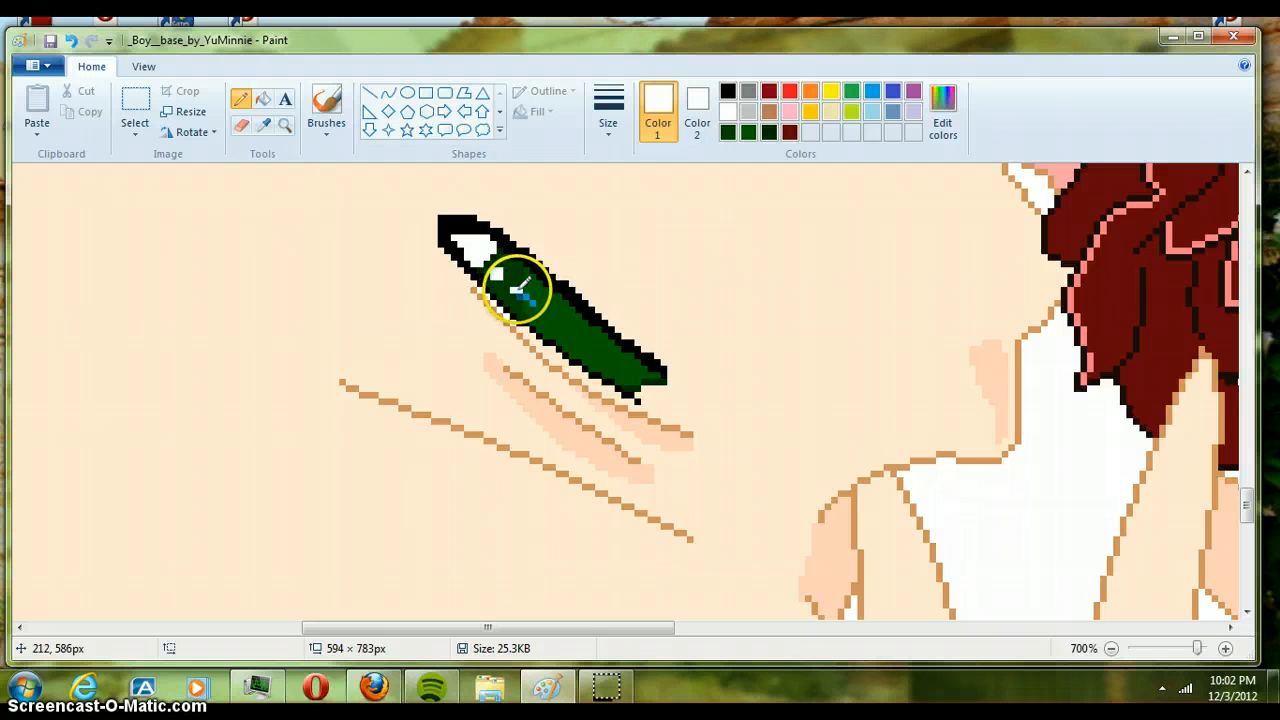
click(526, 295)
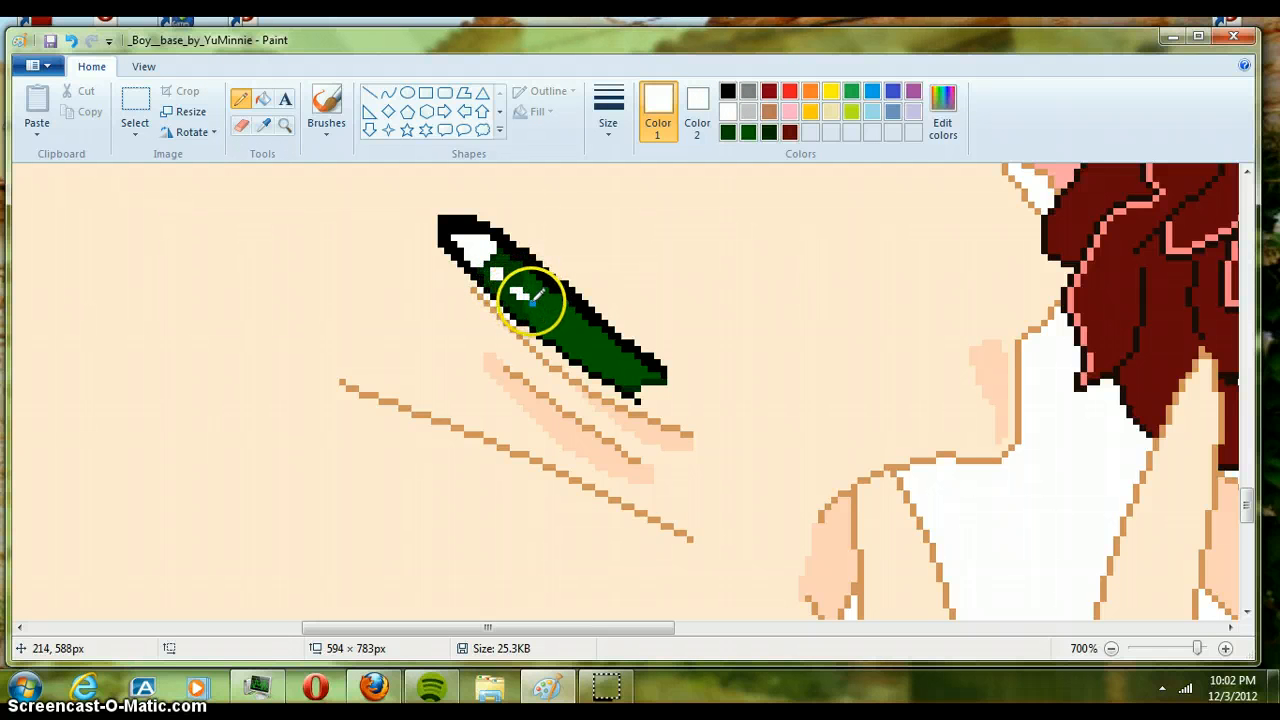
Step: Draw two black freehand Pencil lines for an open collar, from either side of the neck to the hand on the chest
click(285, 125)
right_click(438, 230)
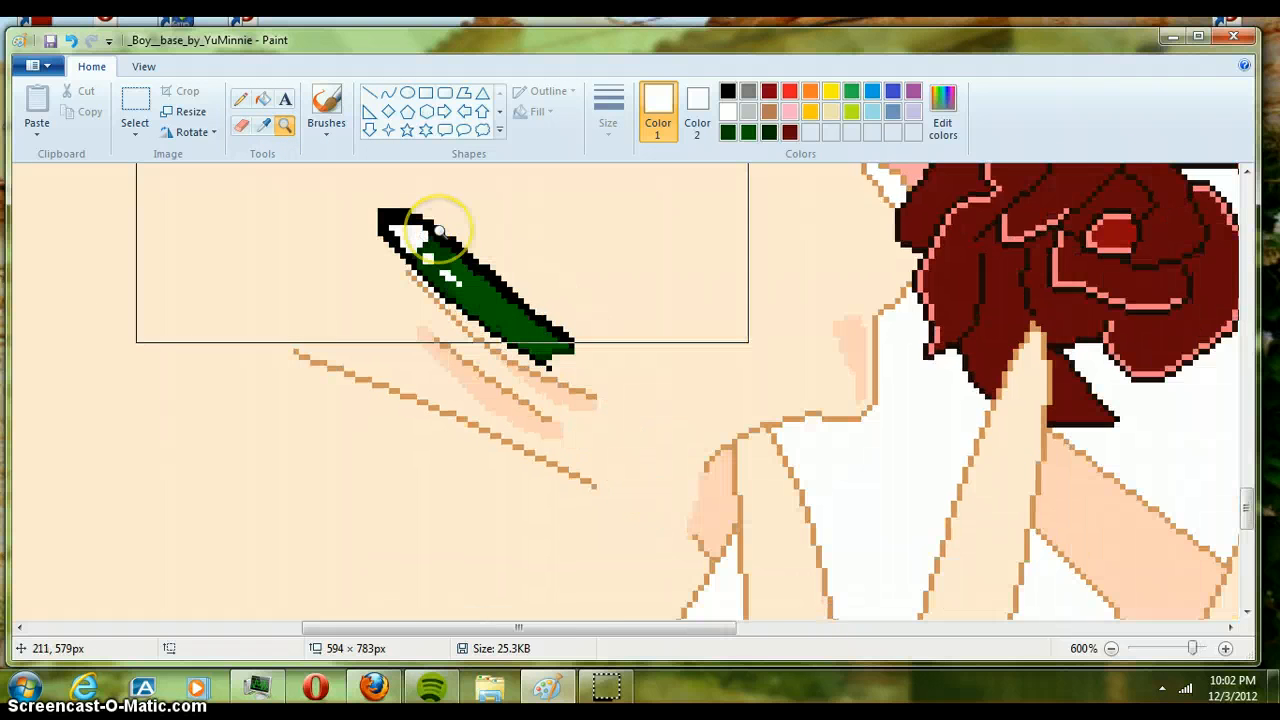
right_click(438, 230)
right_click(439, 230)
right_click(439, 230)
right_click(439, 230)
right_click(440, 232)
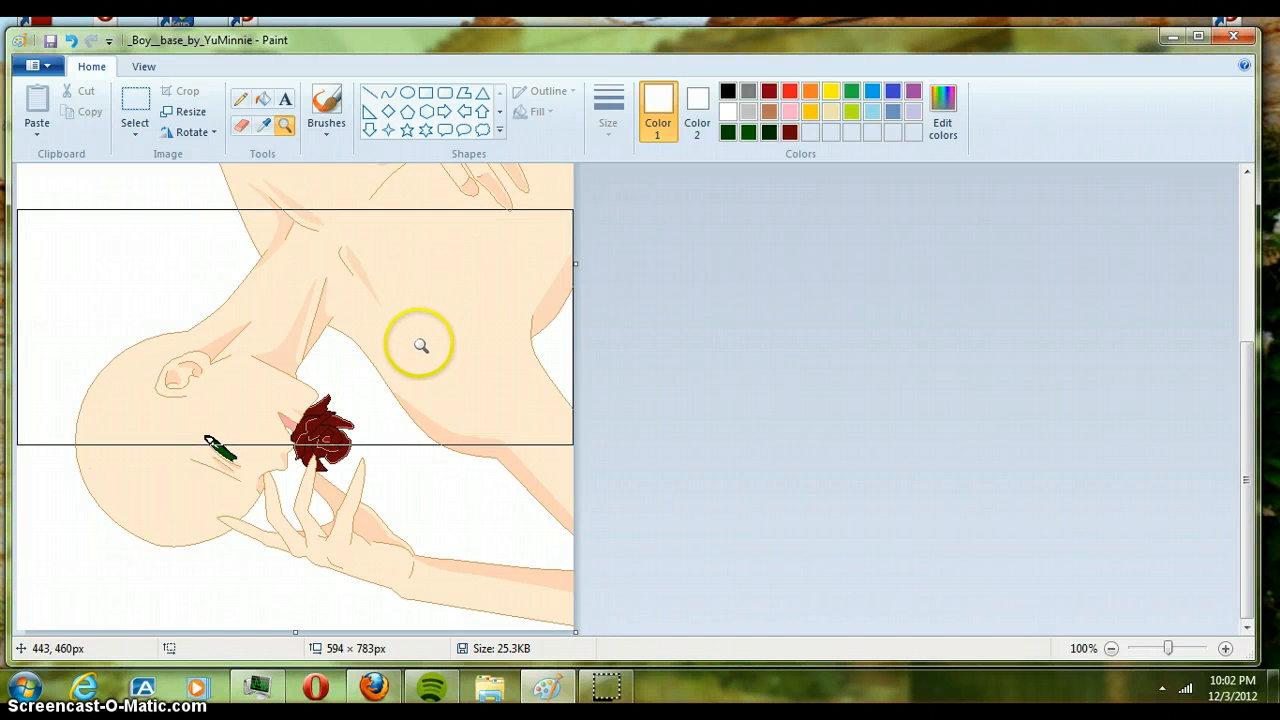
click(241, 98)
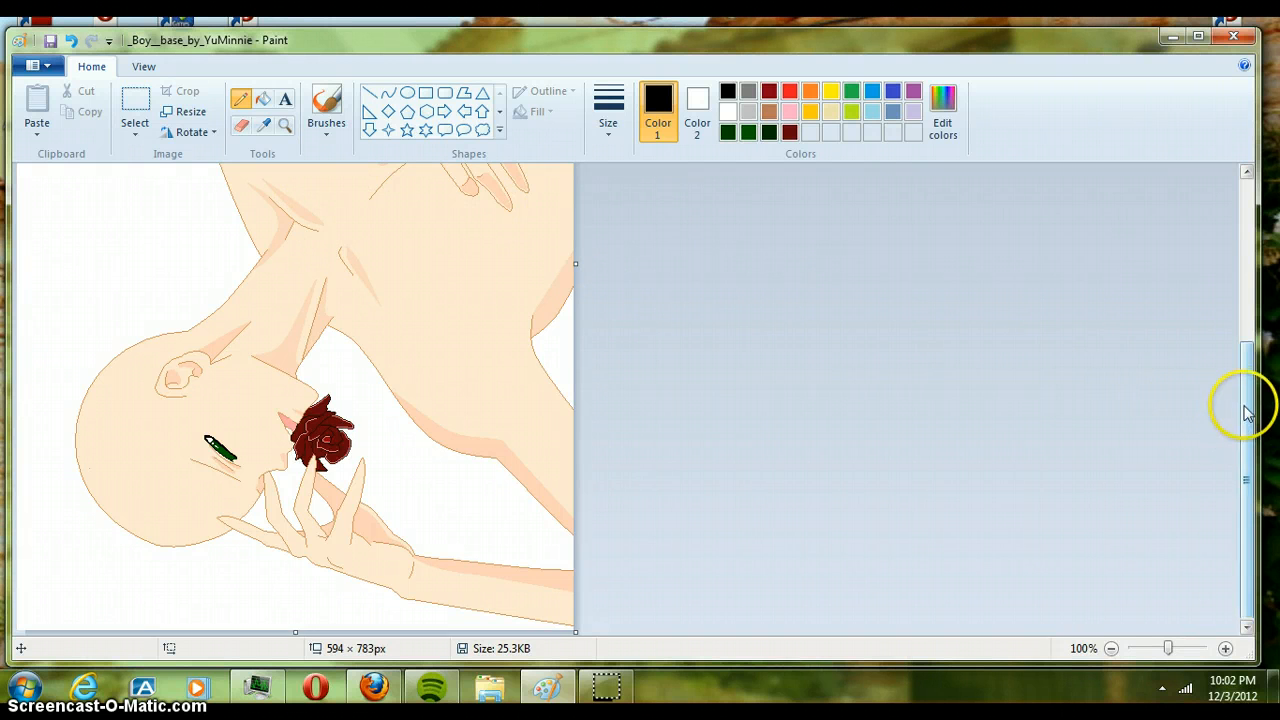
drag(1243, 406, 1265, 336)
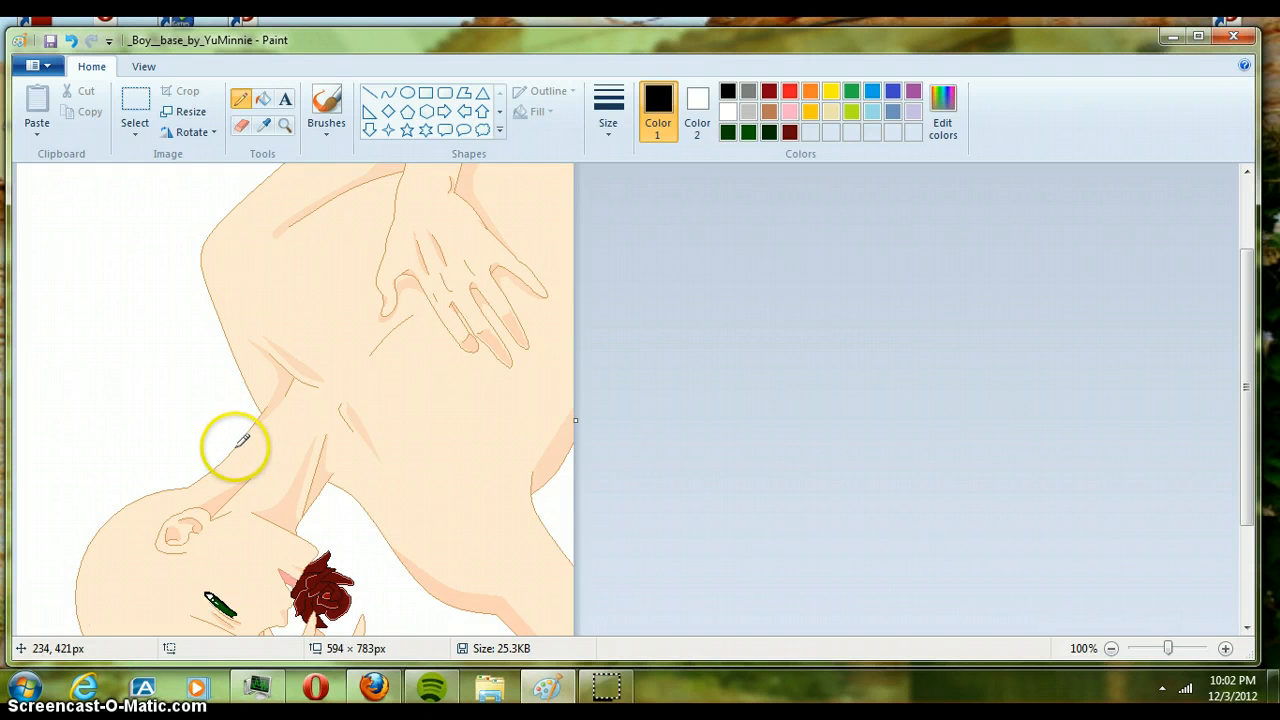
mouse_move(236, 447)
mouse_down()
mouse_move(273, 492)
mouse_move(291, 406)
mouse_move(339, 393)
mouse_move(359, 349)
mouse_move(434, 286)
mouse_up()
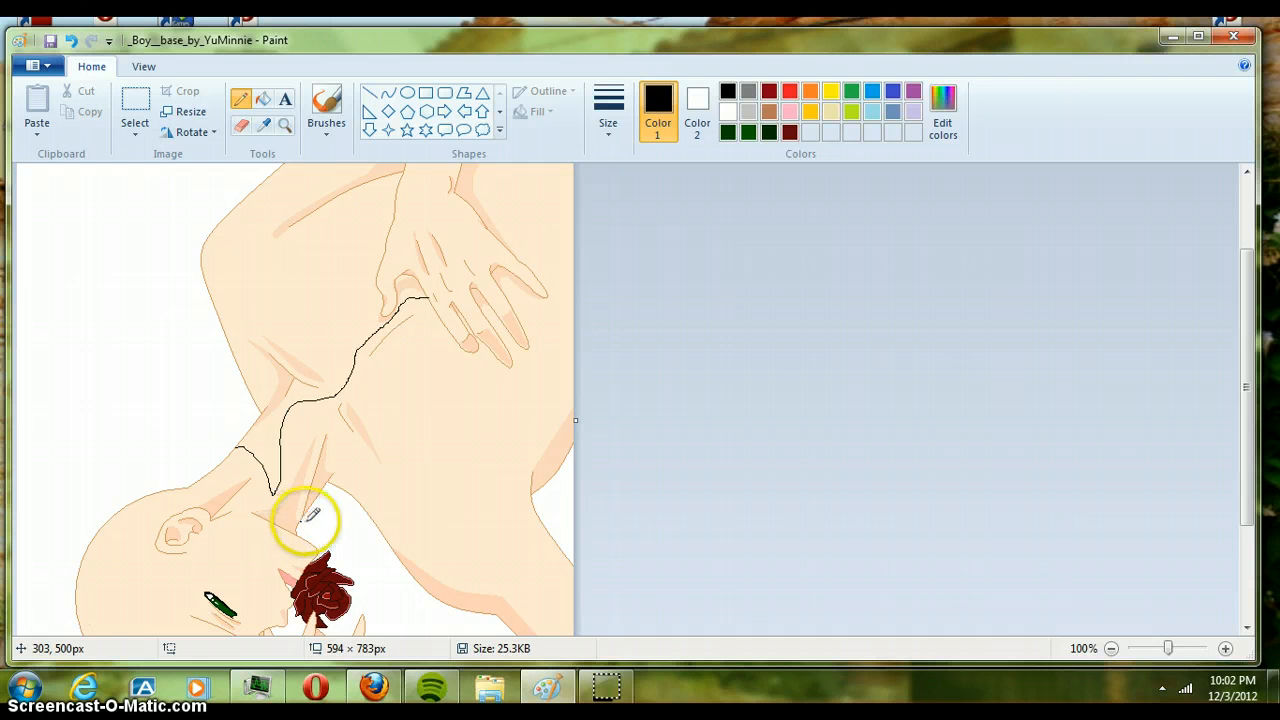
mouse_move(300, 524)
mouse_down()
mouse_move(325, 522)
mouse_move(334, 494)
mouse_move(404, 449)
mouse_move(448, 328)
mouse_up()
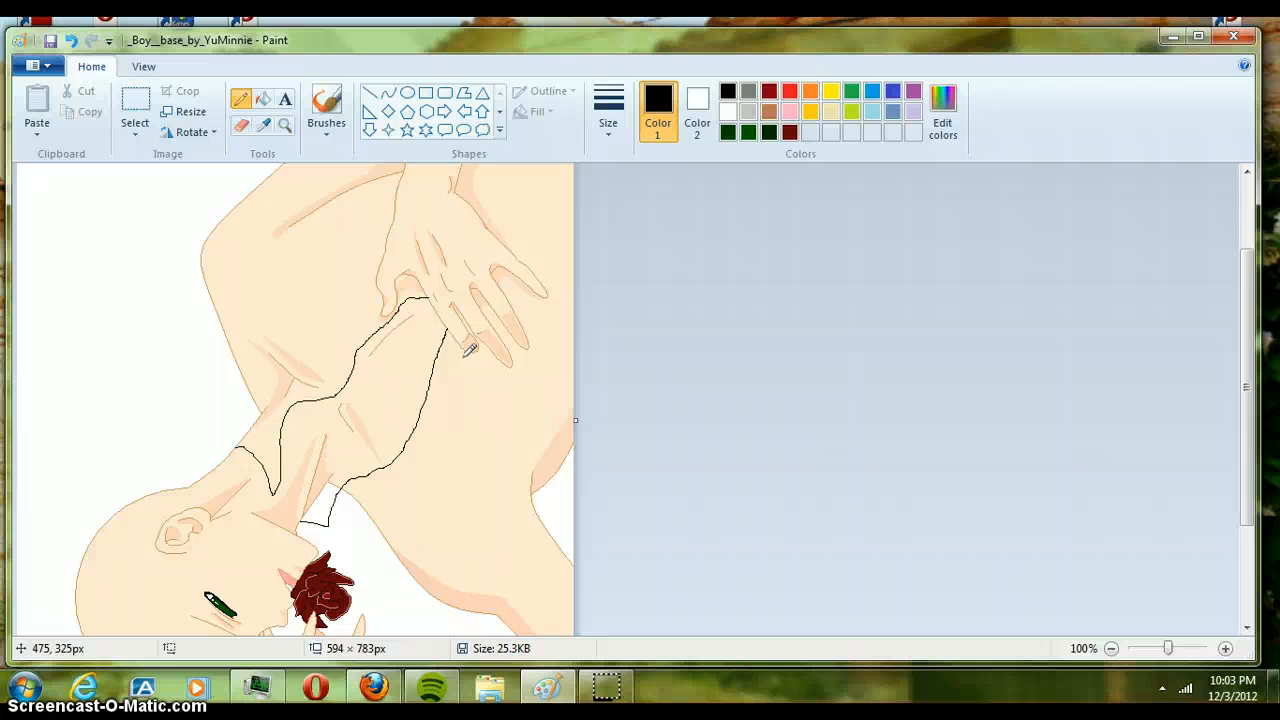
click(309, 353)
click(37, 31)
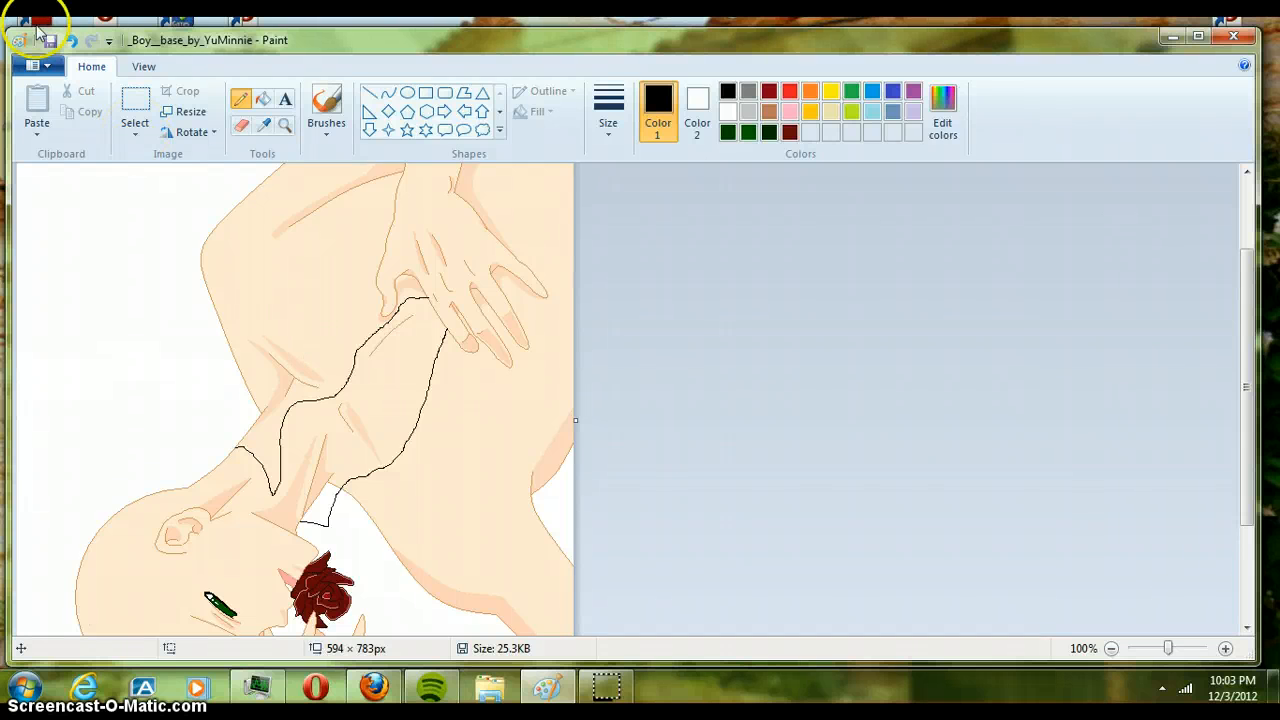
click(439, 259)
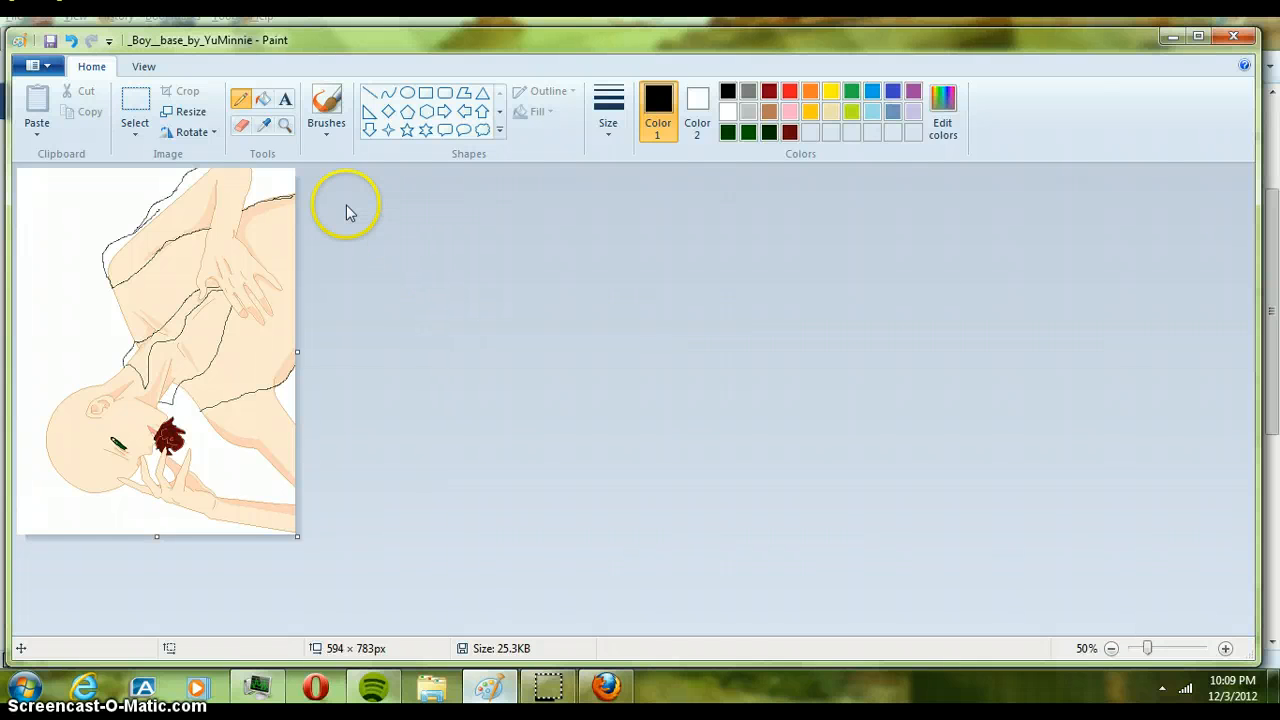
Step: Draw black freehand Pencil lines down both sides of the forearm above the hand on the chest, joined by a cuff line across the wrist
click(285, 128)
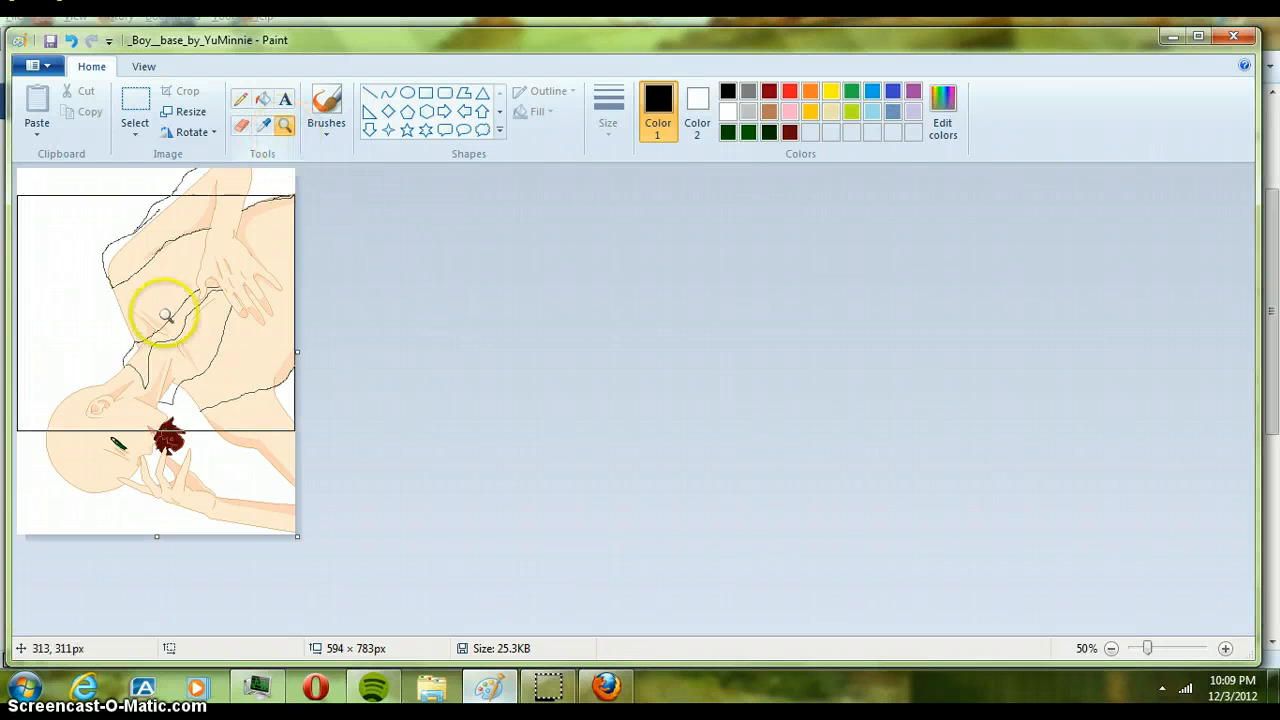
click(177, 285)
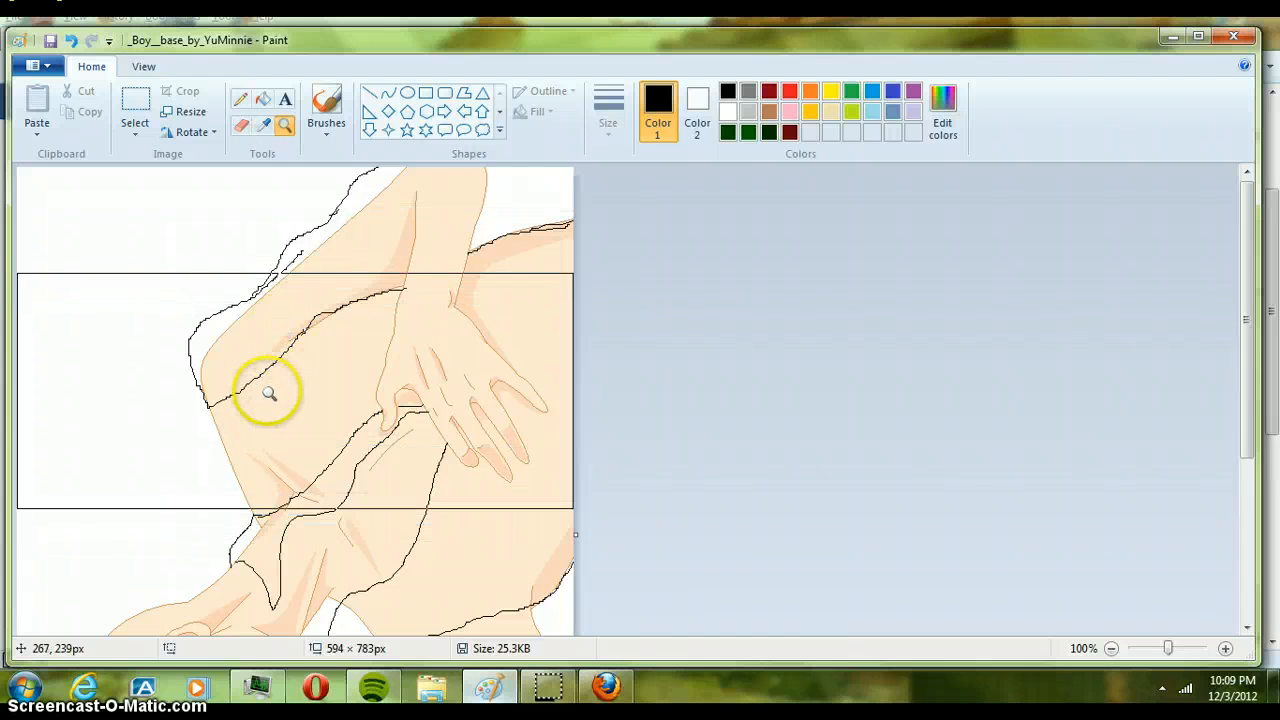
click(240, 99)
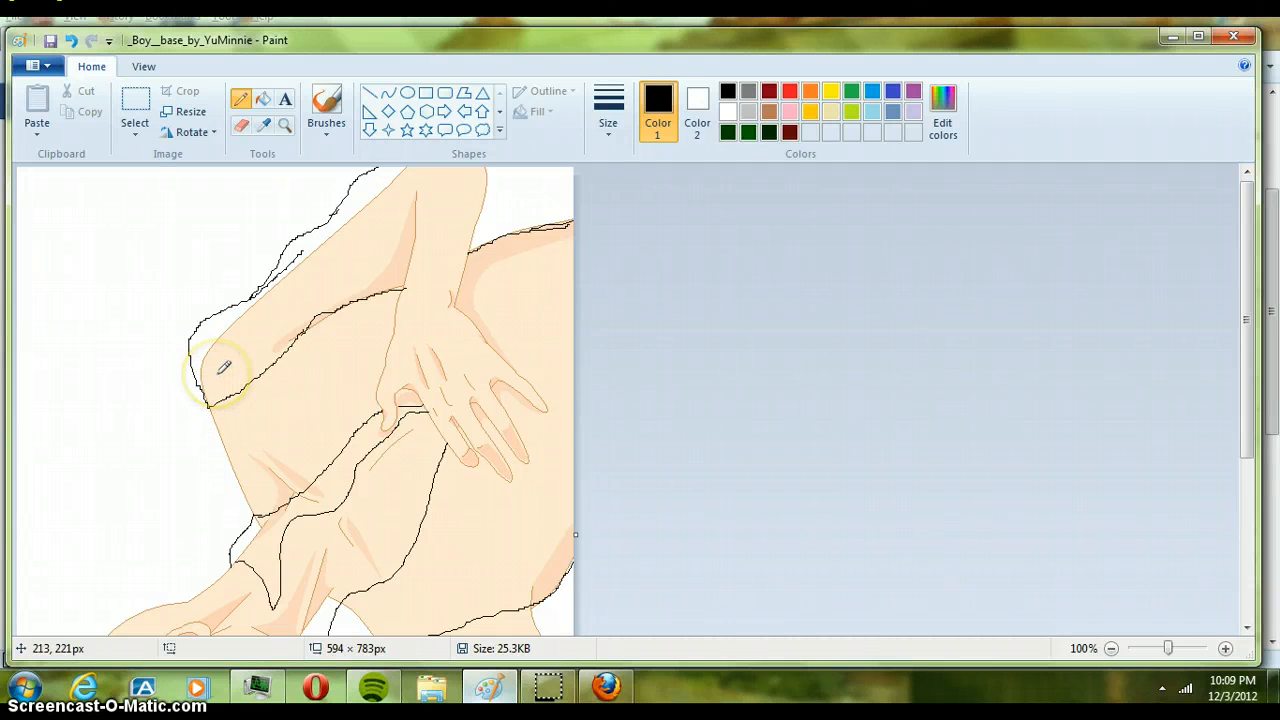
mouse_move(1254, 318)
mouse_down()
mouse_move(1245, 410)
mouse_move(1245, 318)
mouse_up()
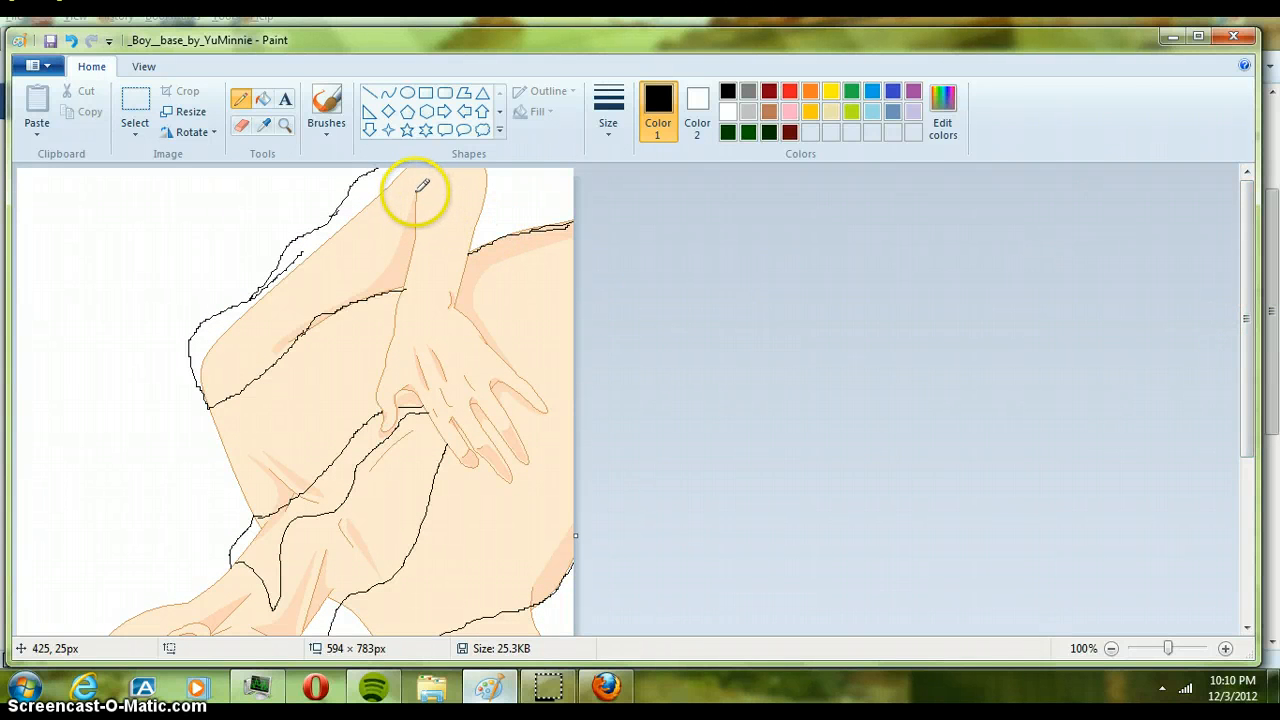
mouse_move(416, 190)
mouse_down()
mouse_move(416, 218)
mouse_move(416, 200)
mouse_up()
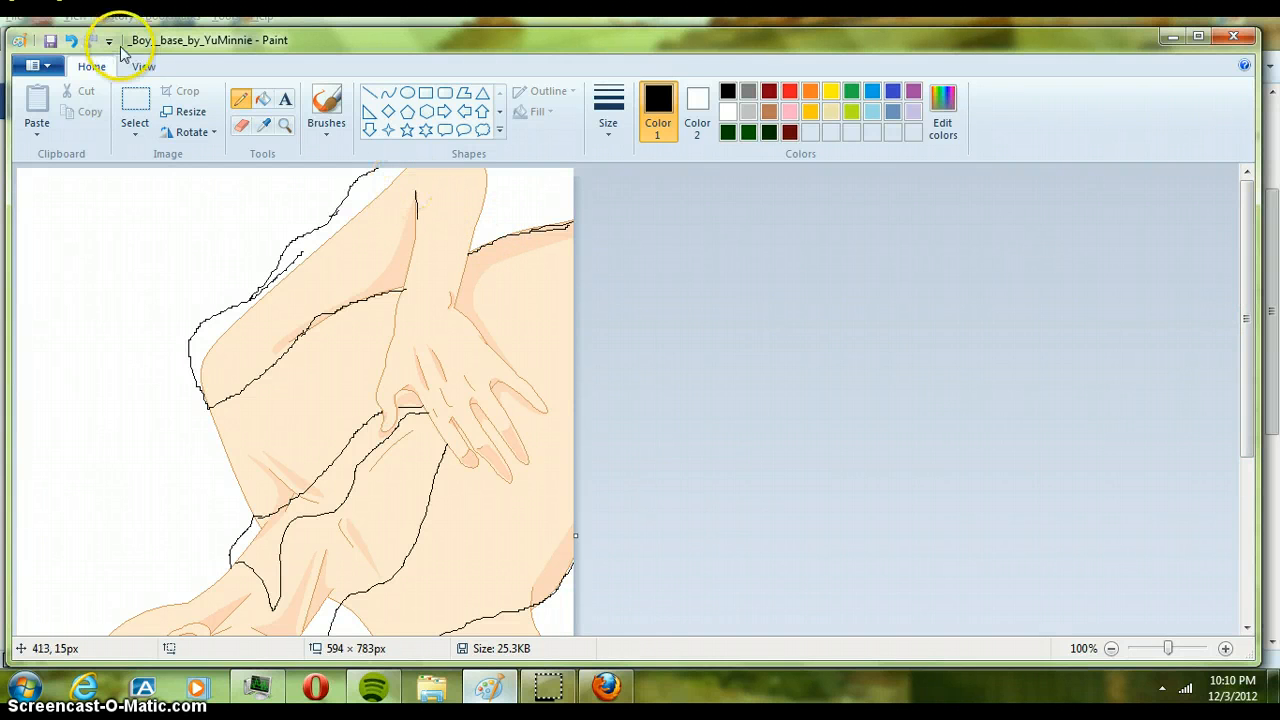
click(71, 40)
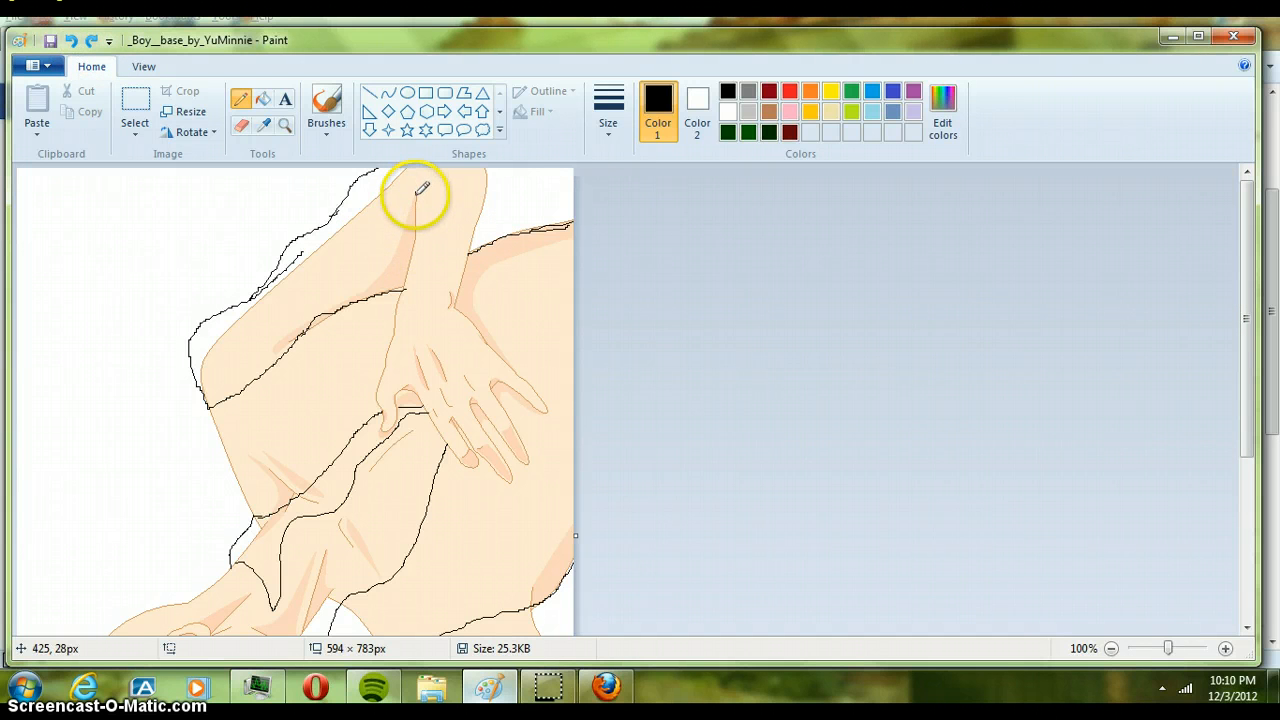
mouse_move(417, 193)
mouse_down()
mouse_move(397, 314)
mouse_move(434, 320)
mouse_move(456, 306)
mouse_move(492, 164)
mouse_up()
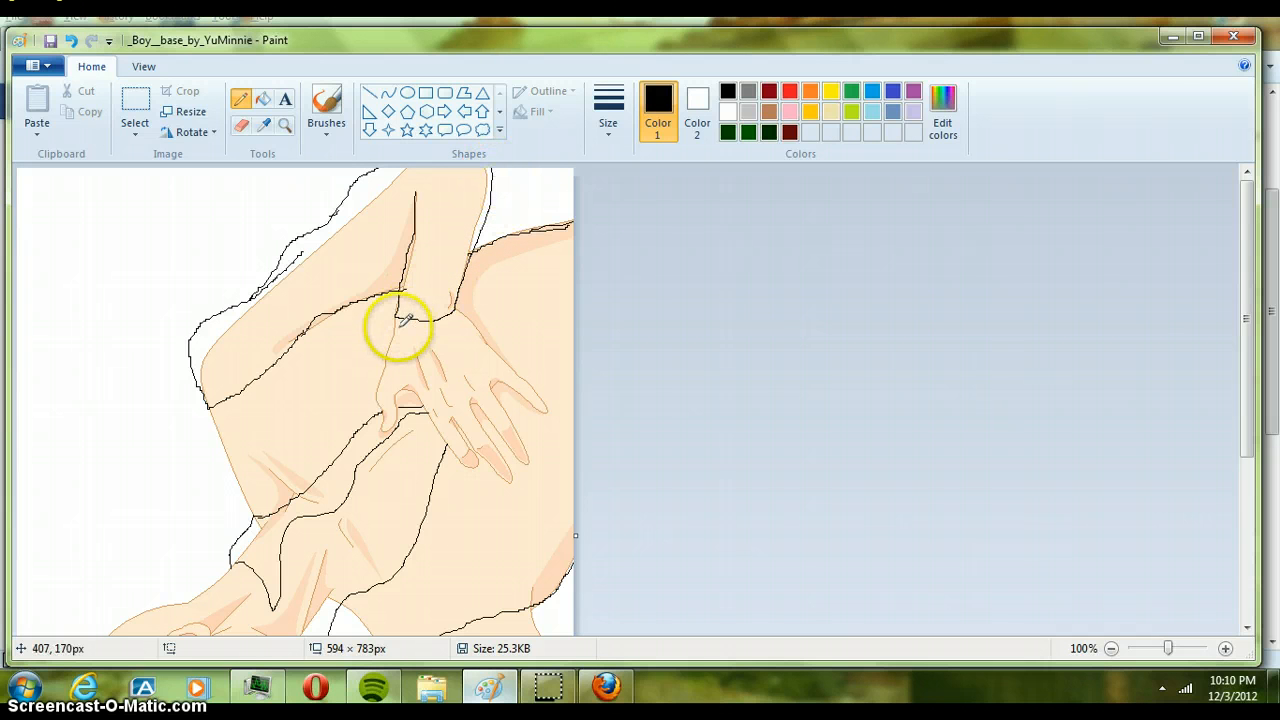
drag(424, 312, 454, 307)
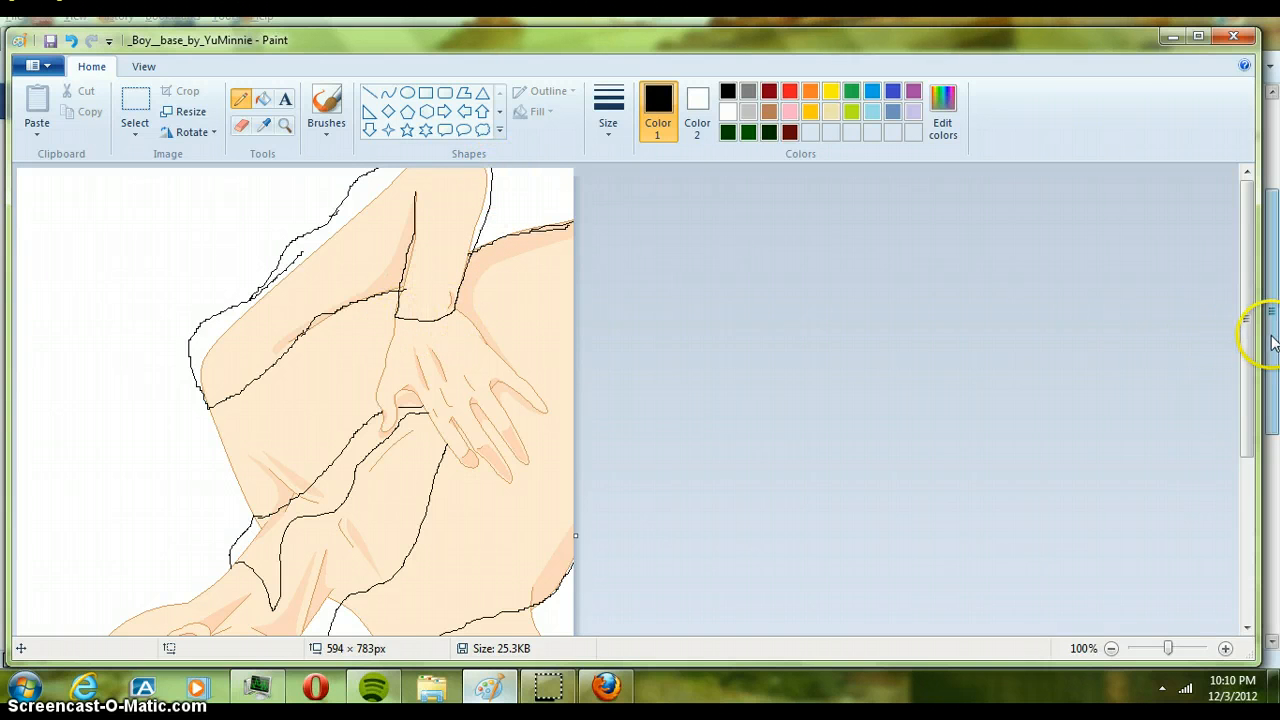
Step: Draw black freehand Pencil sleeve outlines along both sides of the other upper arm, from the shoulder to the canvas edge
mouse_move(1248, 337)
mouse_down()
mouse_move(1256, 440)
mouse_move(1243, 509)
mouse_up()
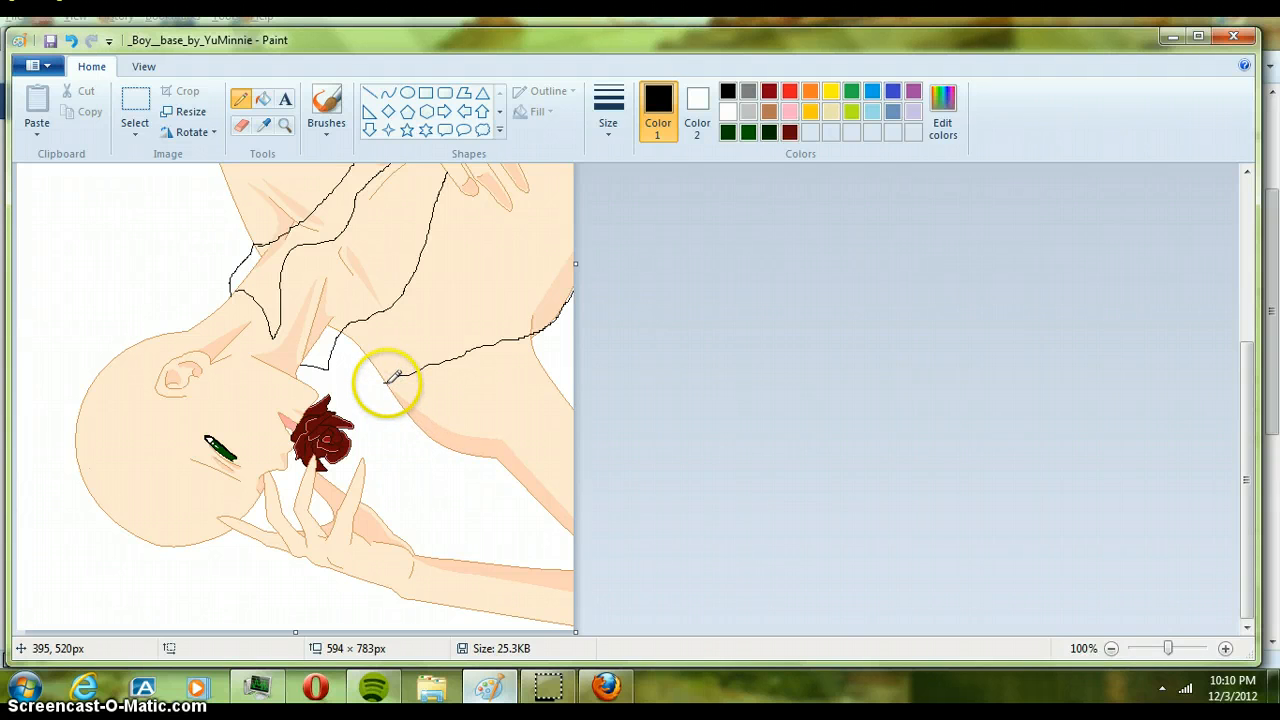
mouse_move(390, 384)
mouse_down()
mouse_move(444, 449)
mouse_move(523, 477)
mouse_up()
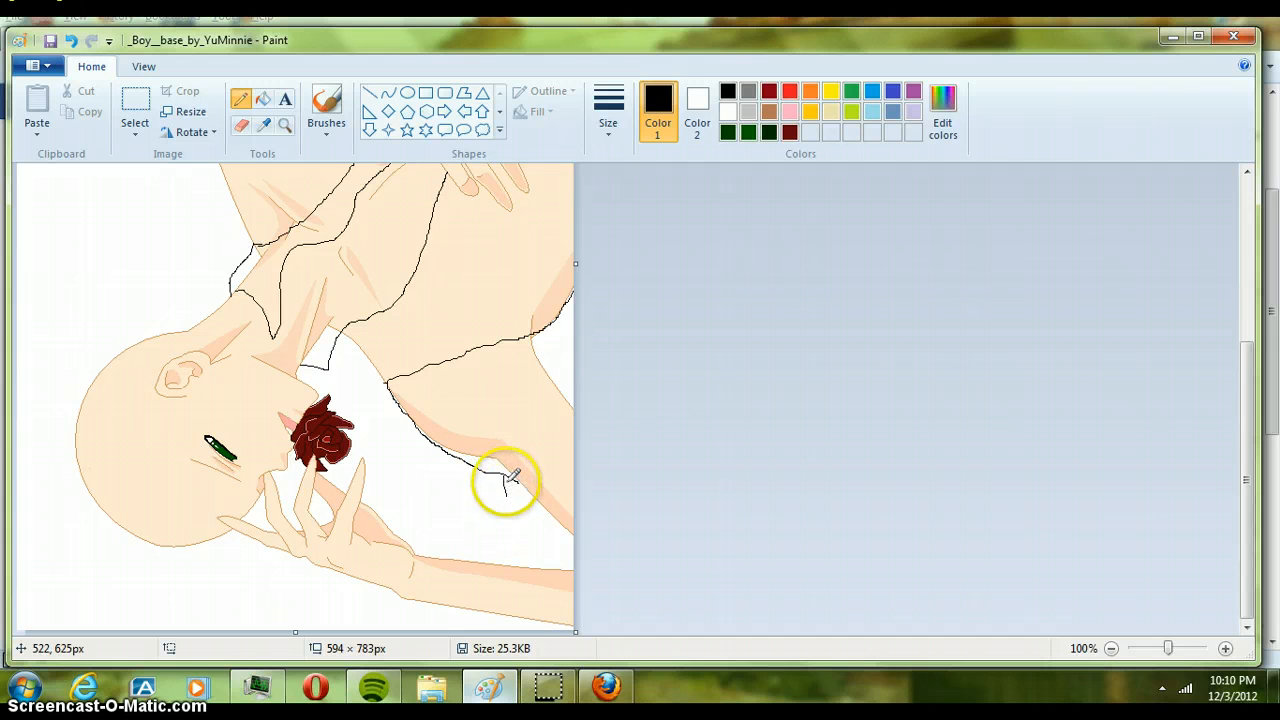
mouse_move(504, 488)
mouse_down()
mouse_move(506, 506)
mouse_move(582, 562)
mouse_up()
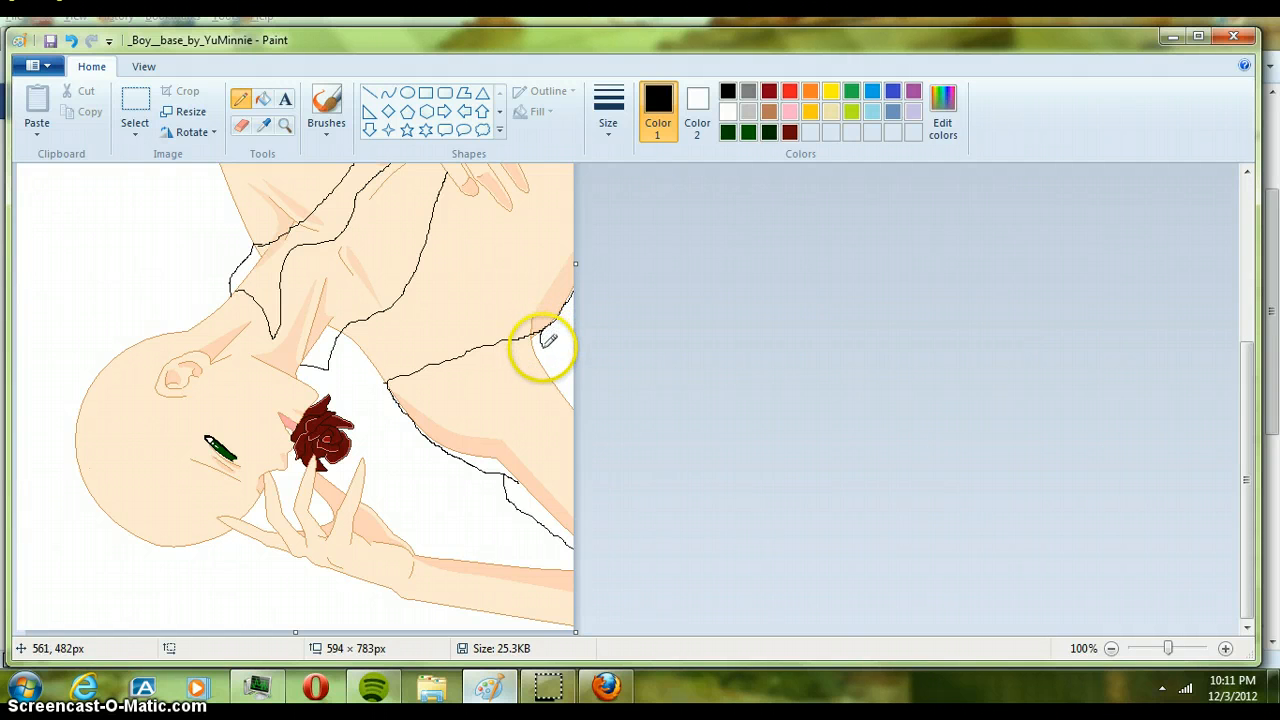
drag(544, 345, 566, 380)
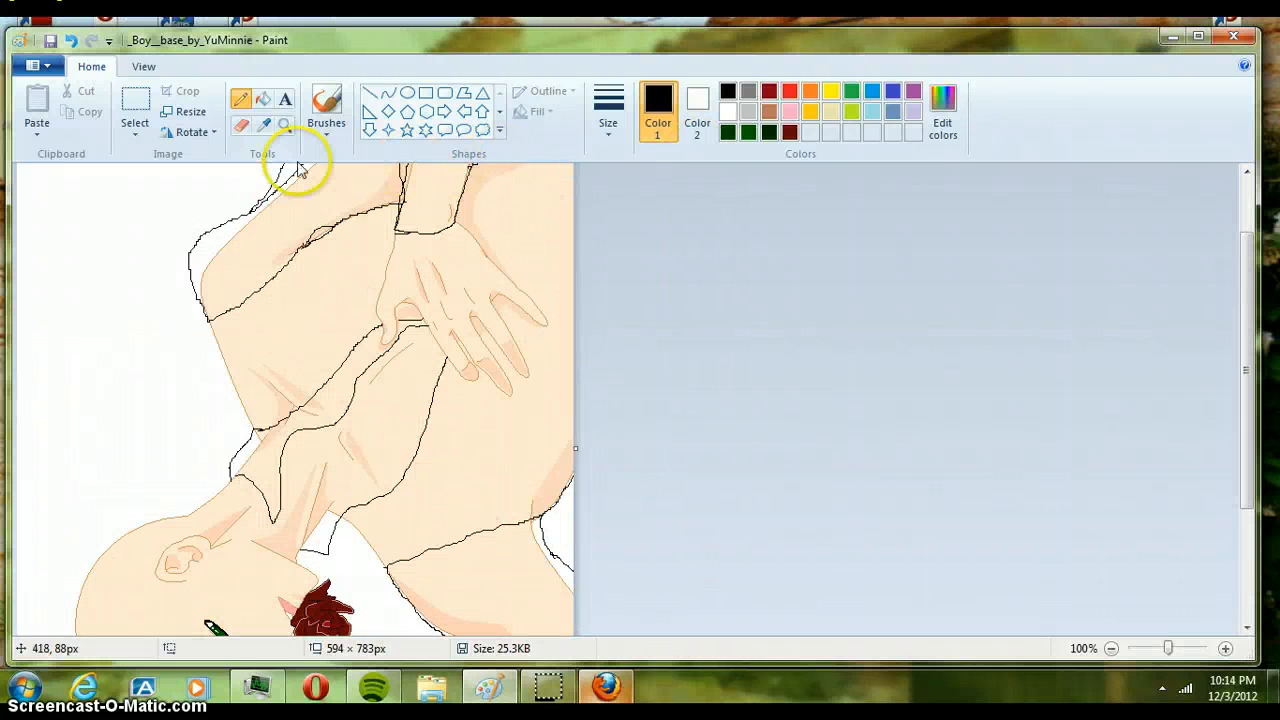
Step: Examine the drawn clothing outlines over the whole picture and close up around the sleeve and wrist
click(286, 127)
right_click(349, 290)
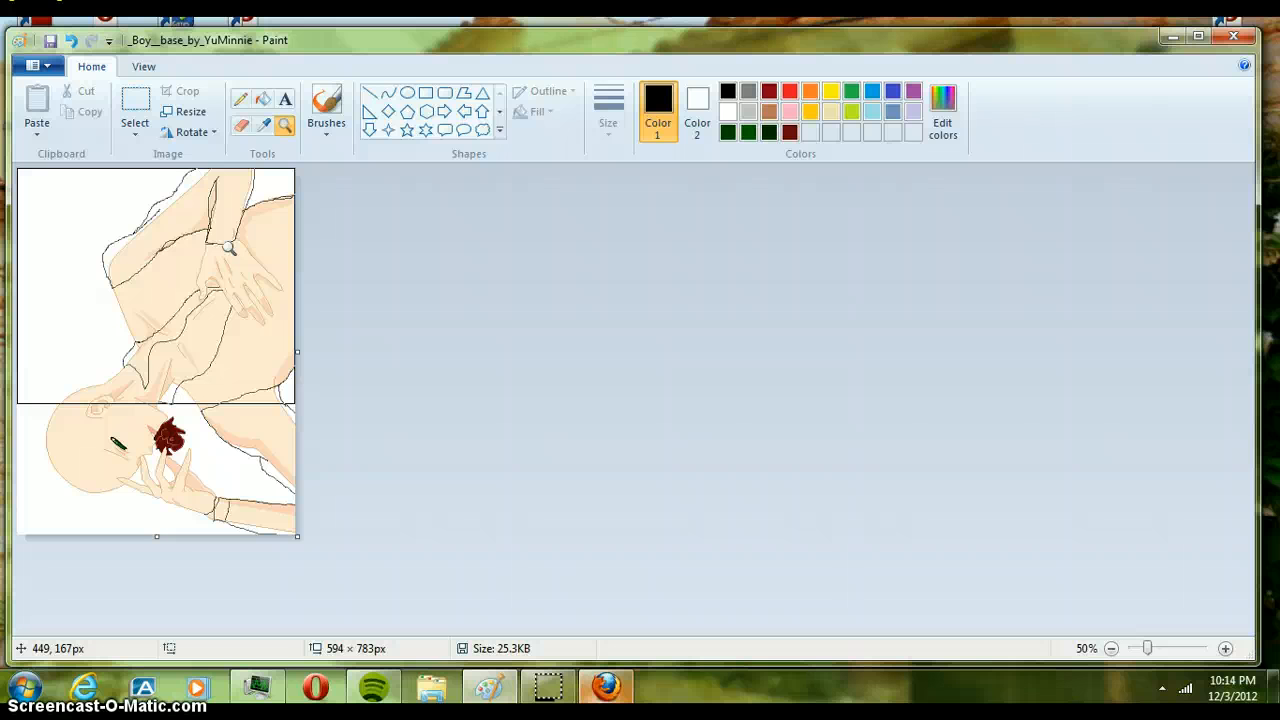
click(262, 99)
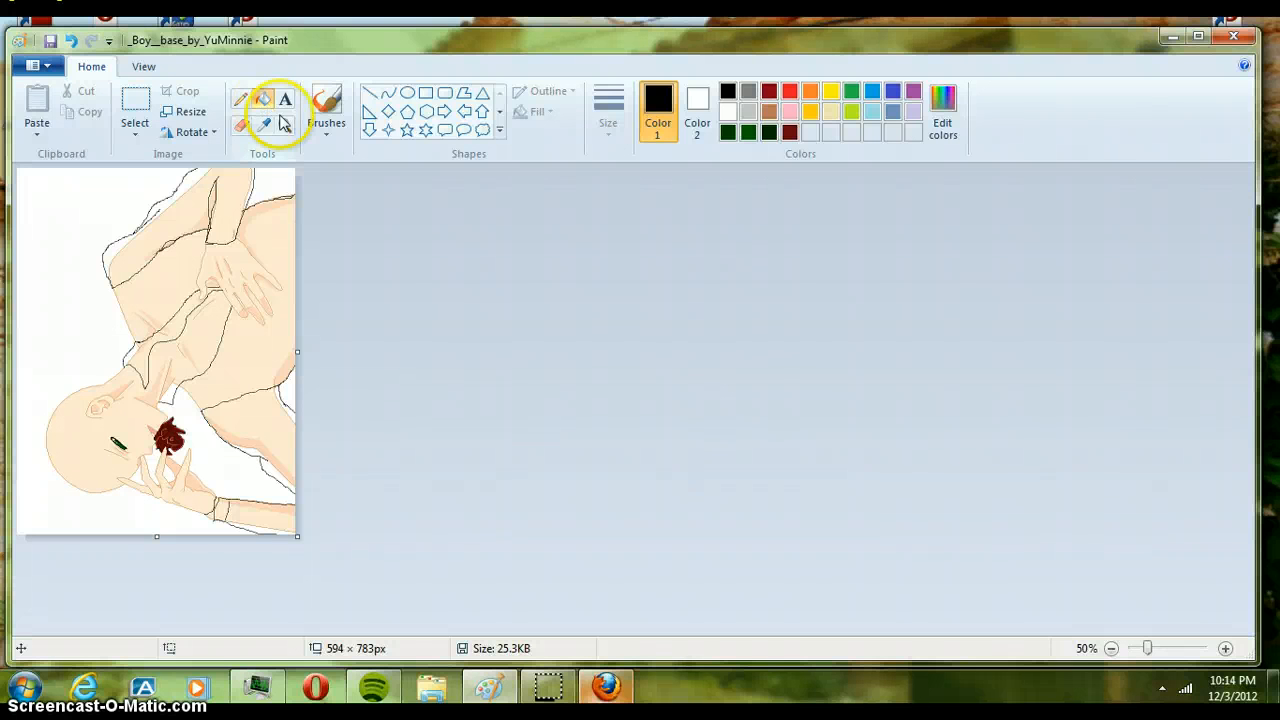
click(263, 102)
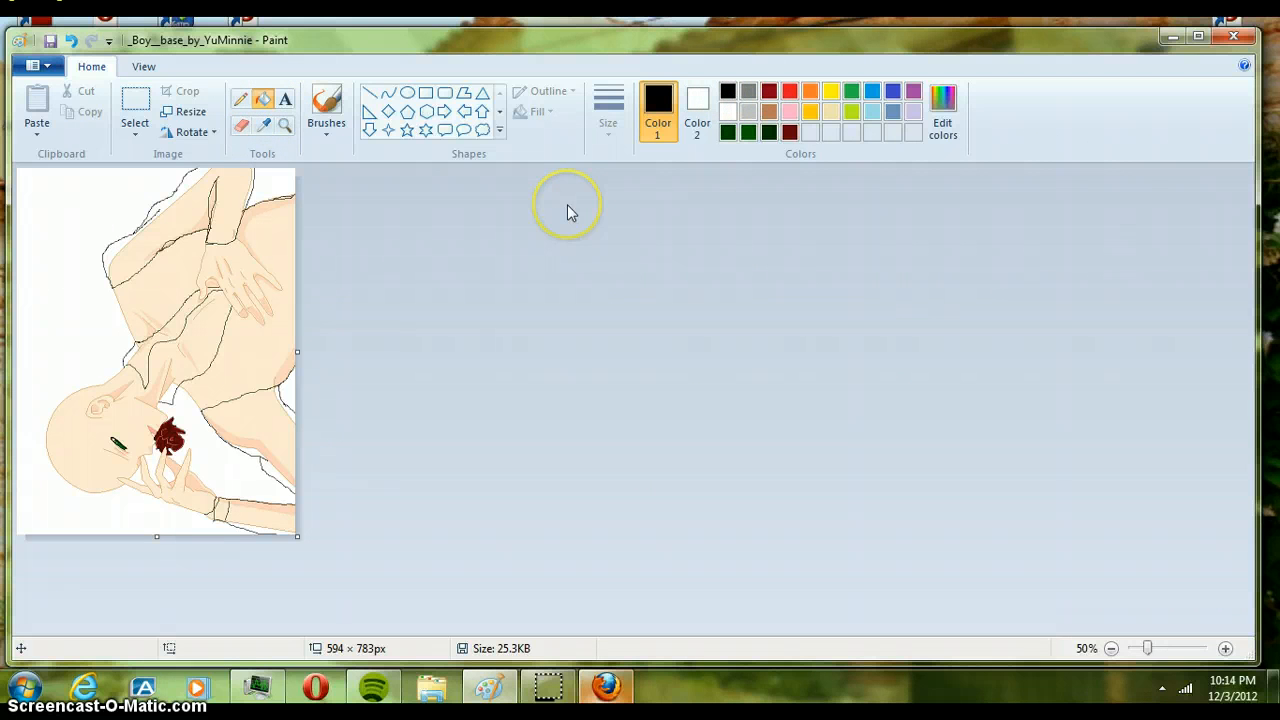
click(286, 126)
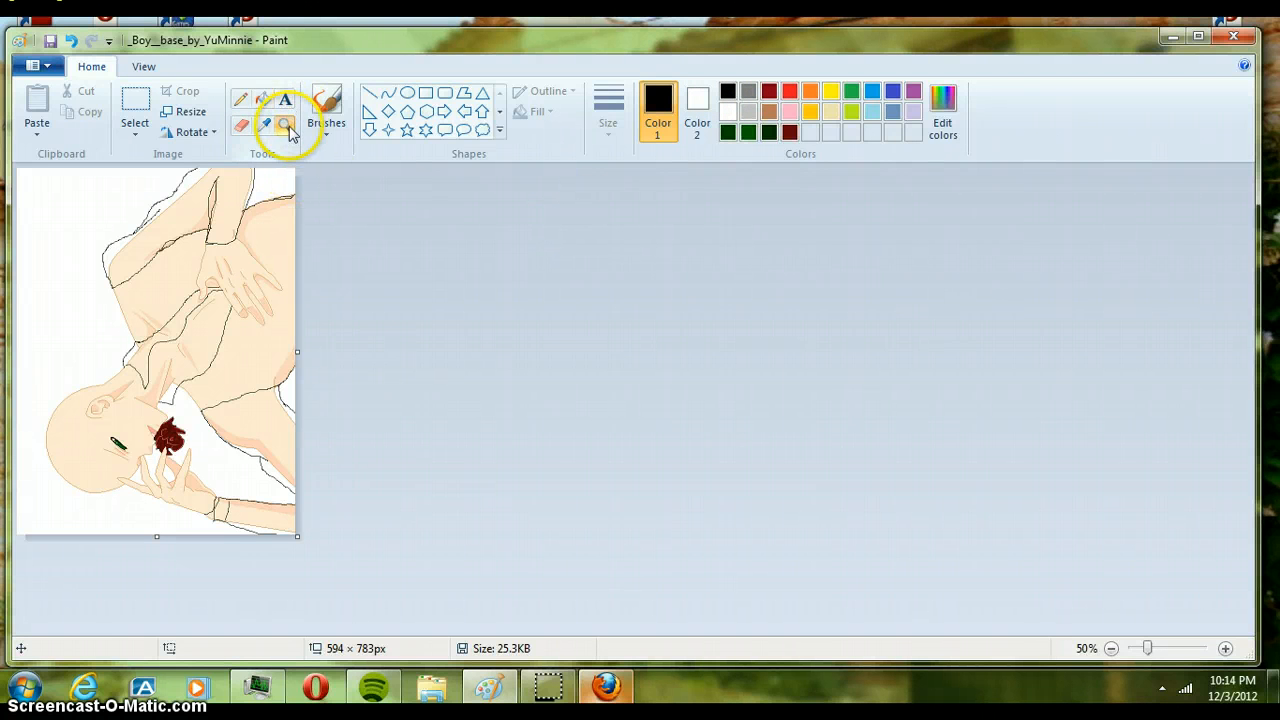
click(263, 205)
click(482, 272)
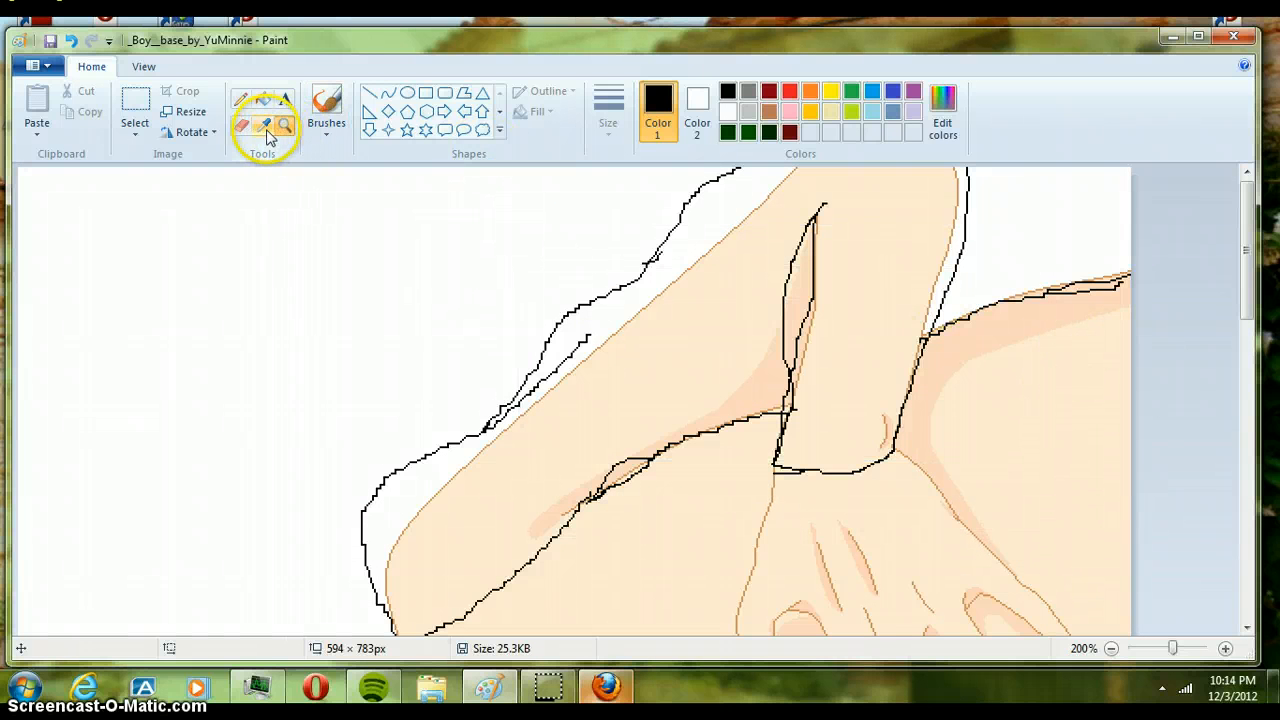
click(241, 98)
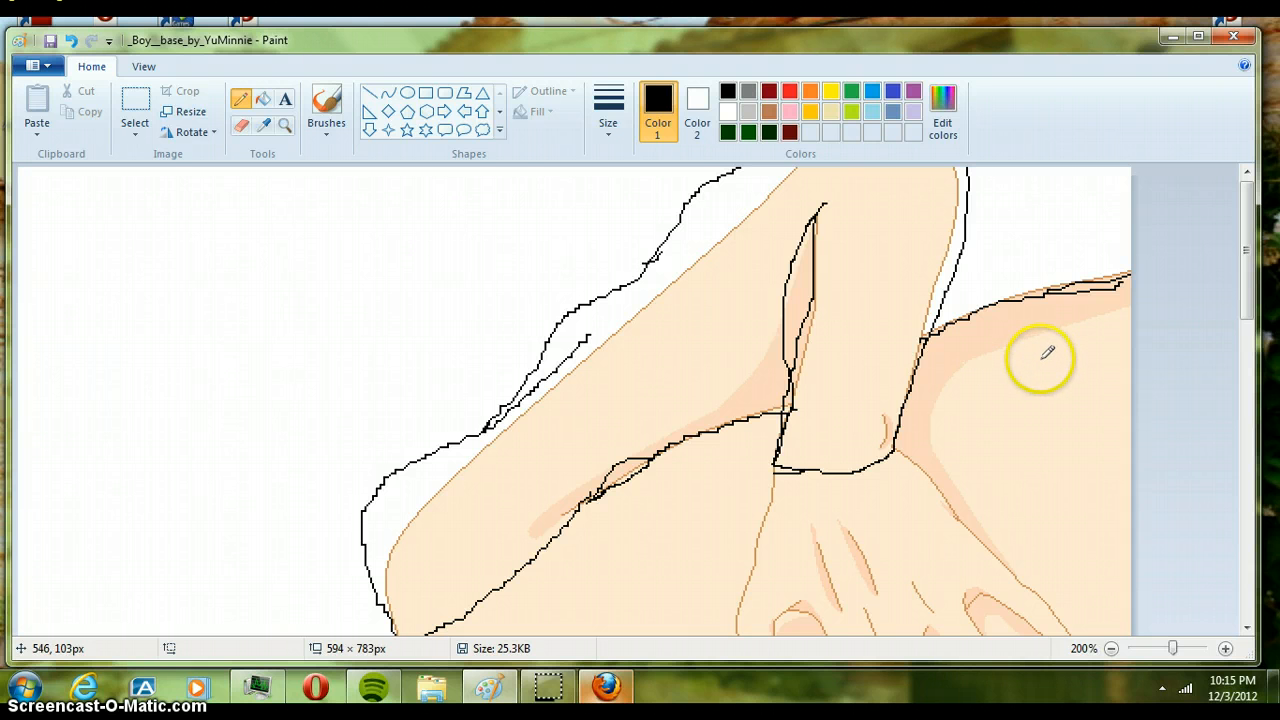
click(285, 124)
right_click(738, 459)
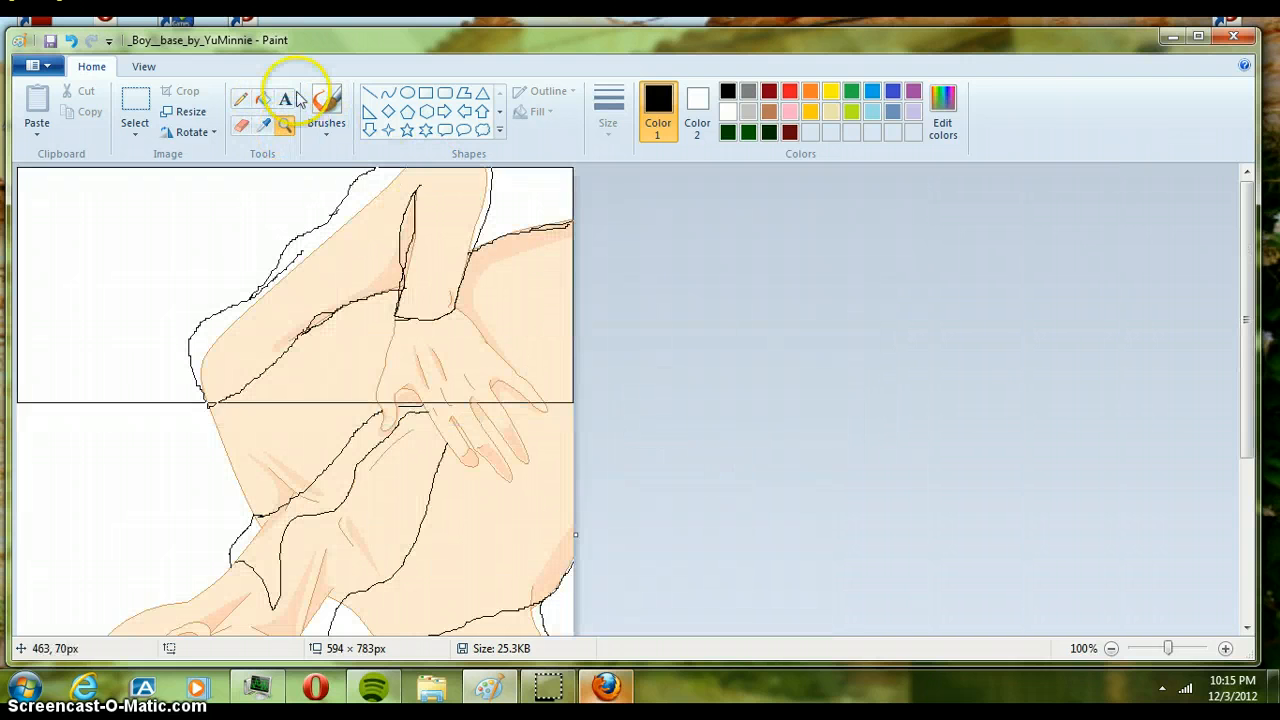
Step: Fill the shirt's shadow areas with black: beside the wrist, at the armpit near the canvas edge, and in the folds near the collar
click(264, 99)
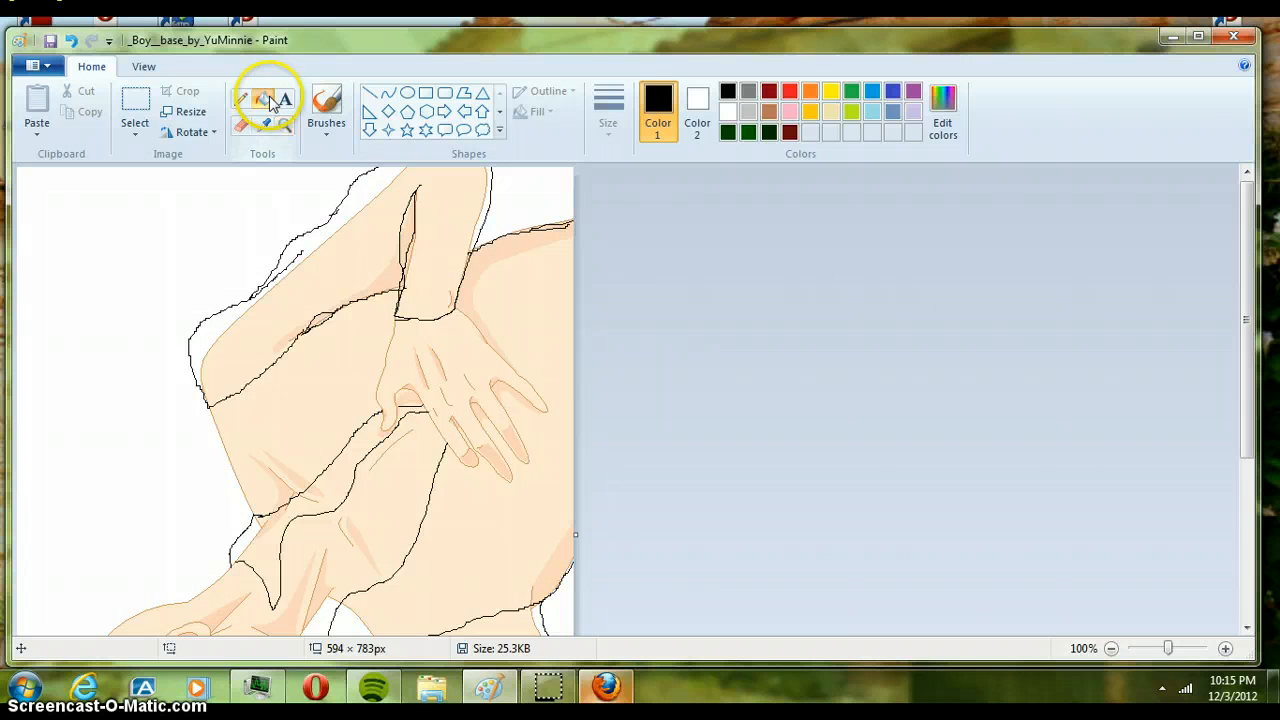
click(474, 274)
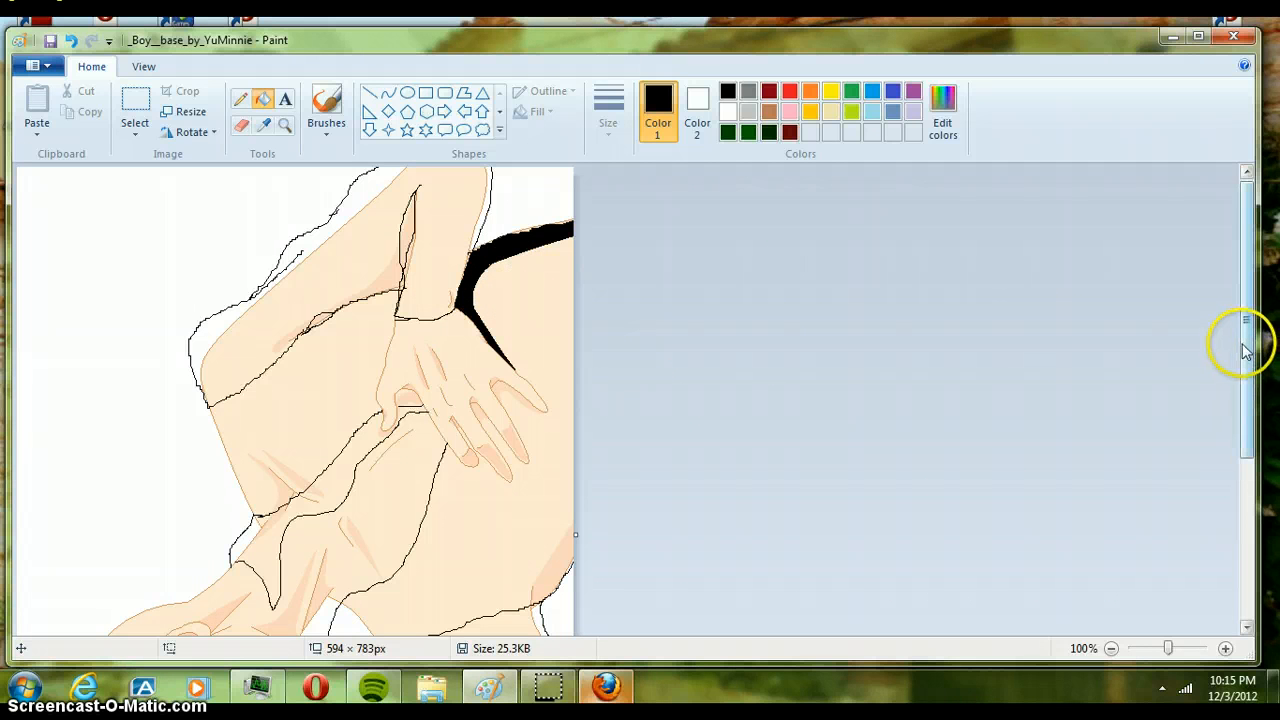
drag(1245, 350, 1239, 433)
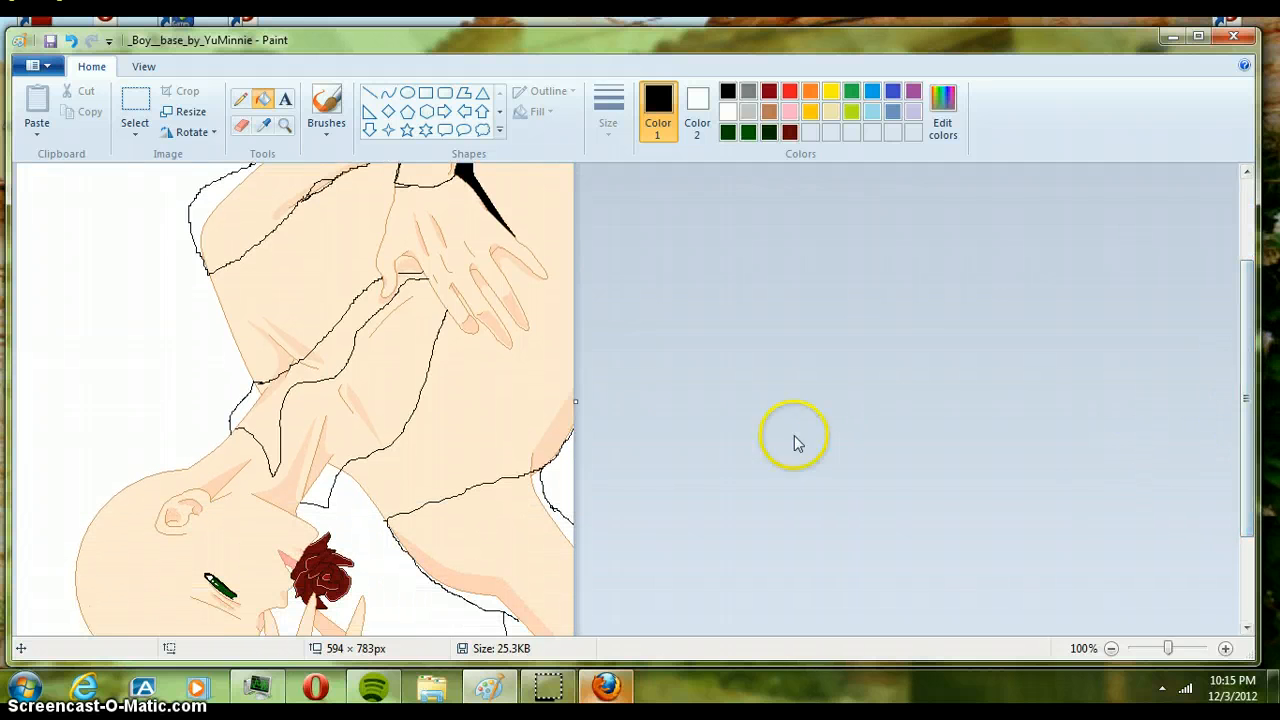
click(561, 430)
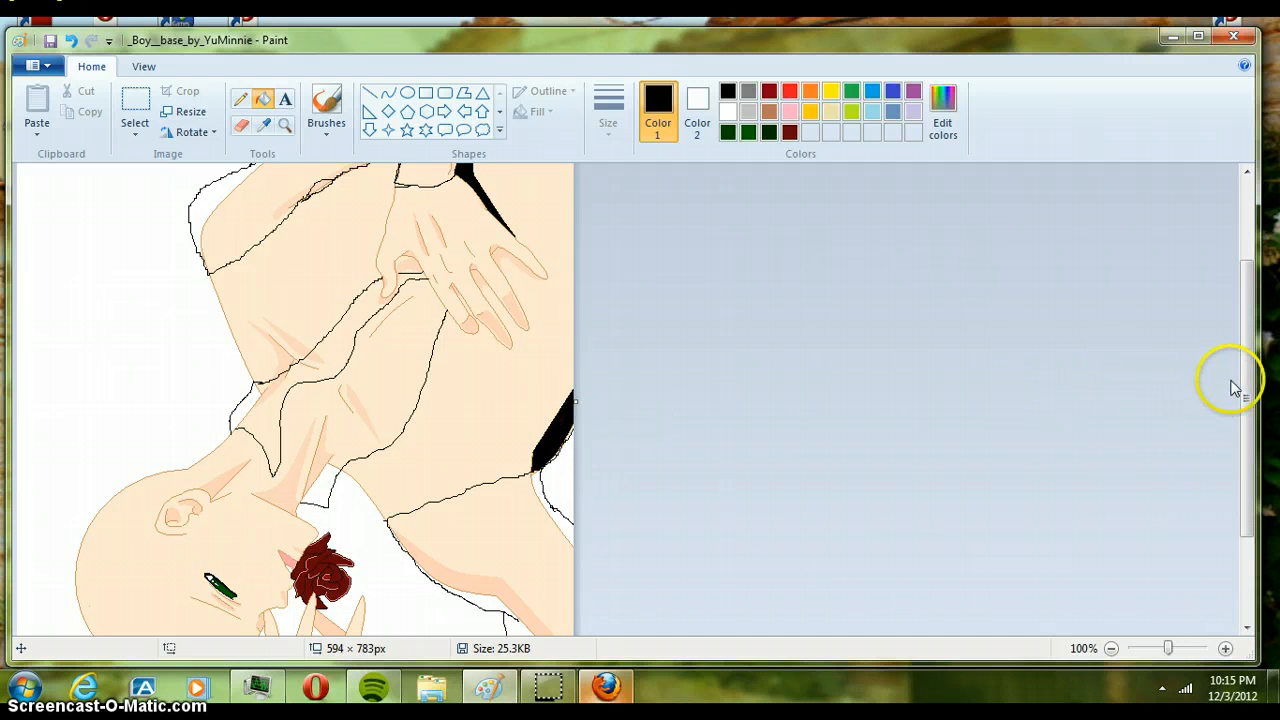
drag(1240, 377, 1249, 277)
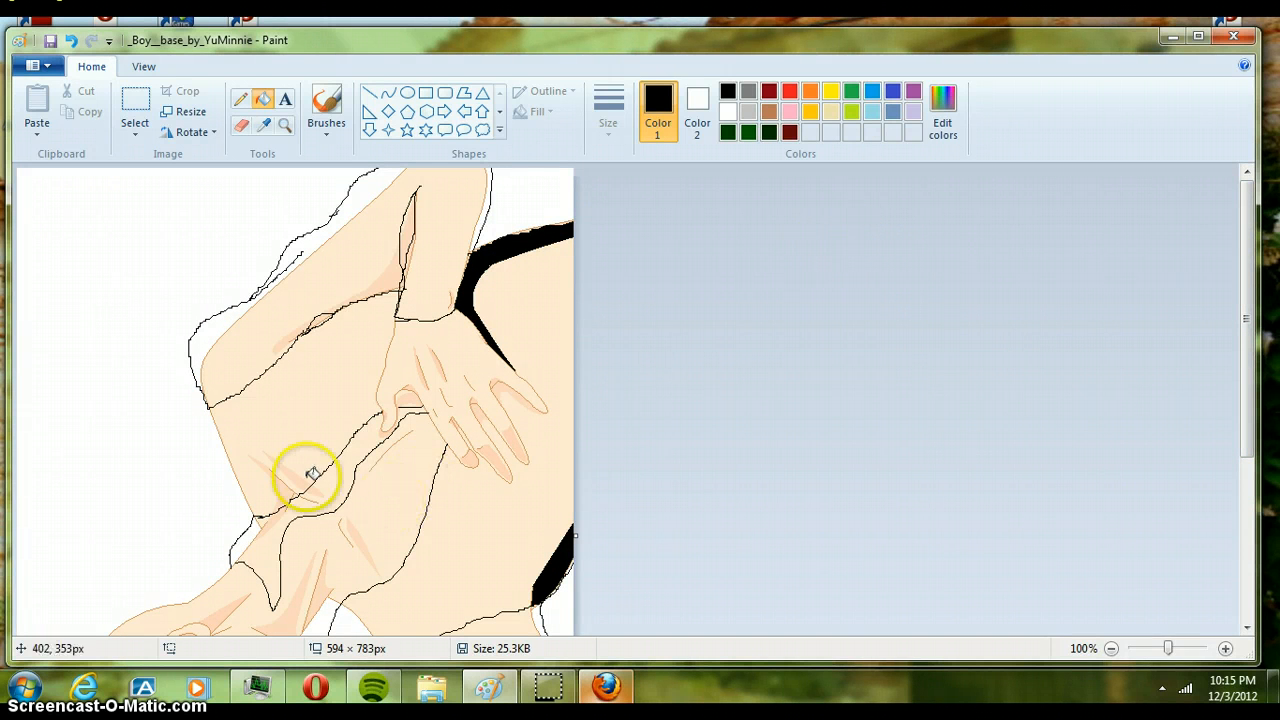
mouse_move(264, 453)
mouse_down()
mouse_move(302, 482)
mouse_move(286, 500)
mouse_up()
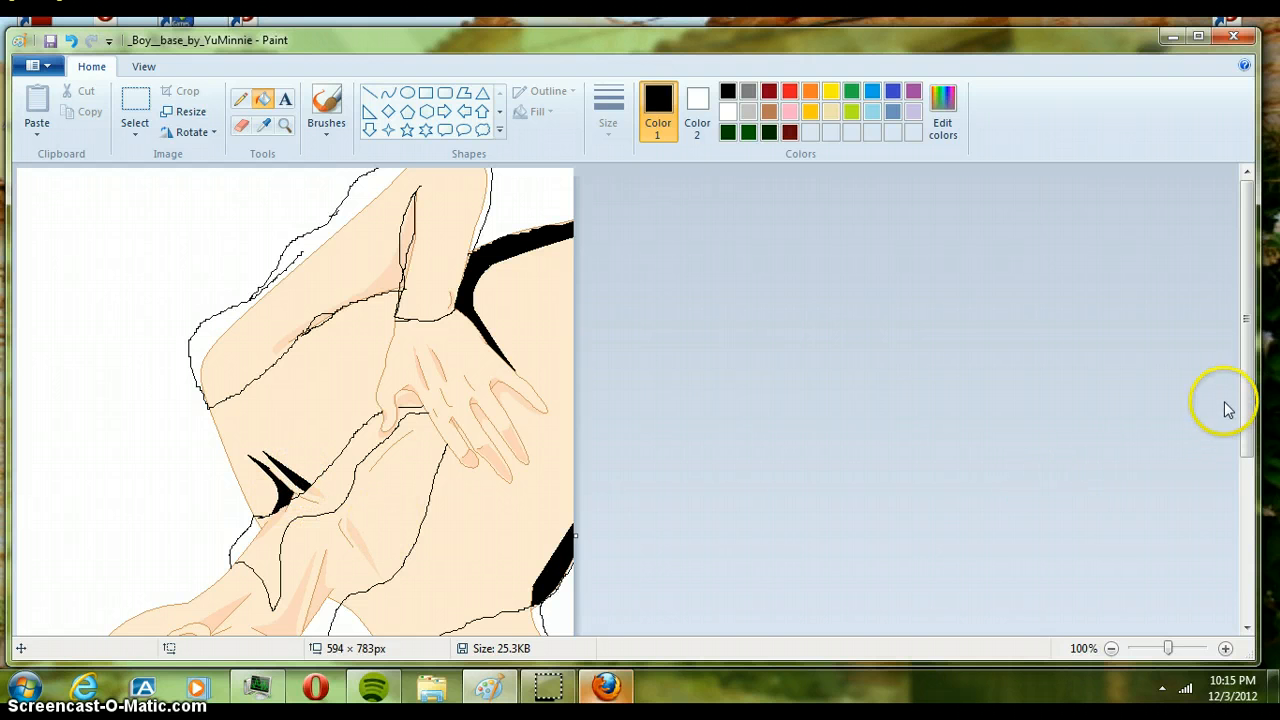
Step: Fill the shaded gaps between the fingers of the hand on the chest with black
drag(1249, 400, 1243, 497)
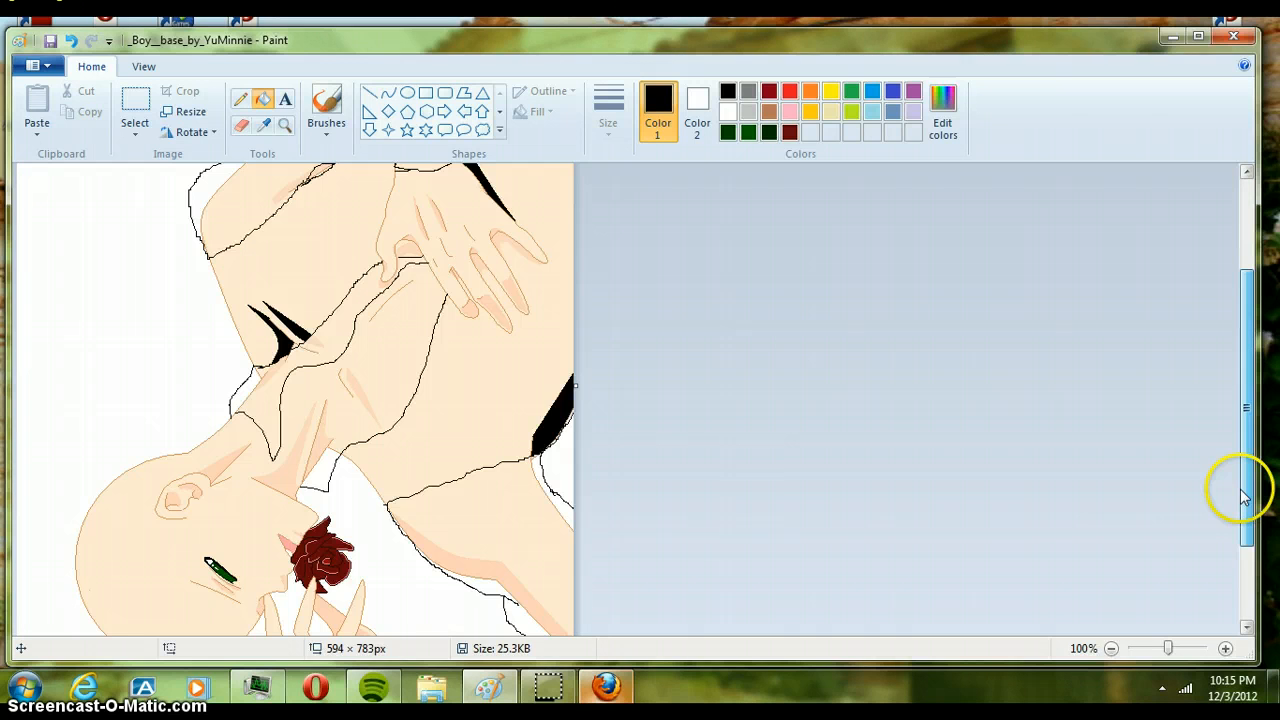
click(420, 490)
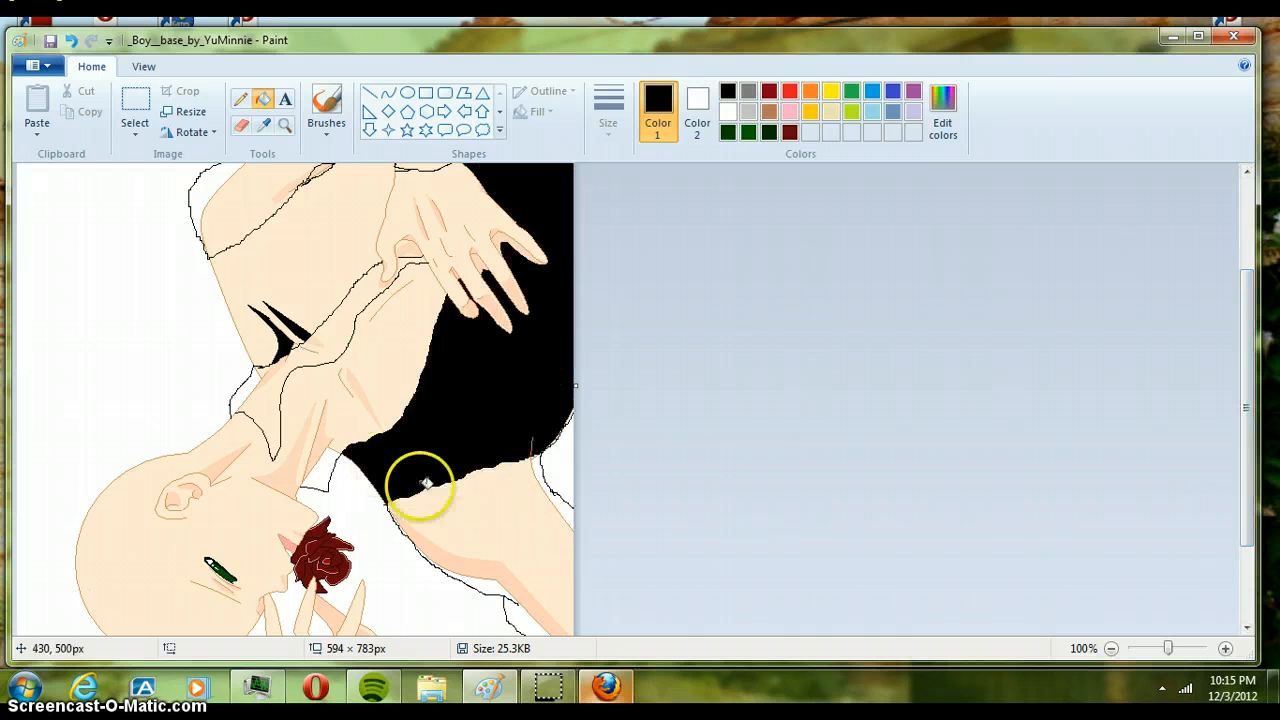
click(71, 41)
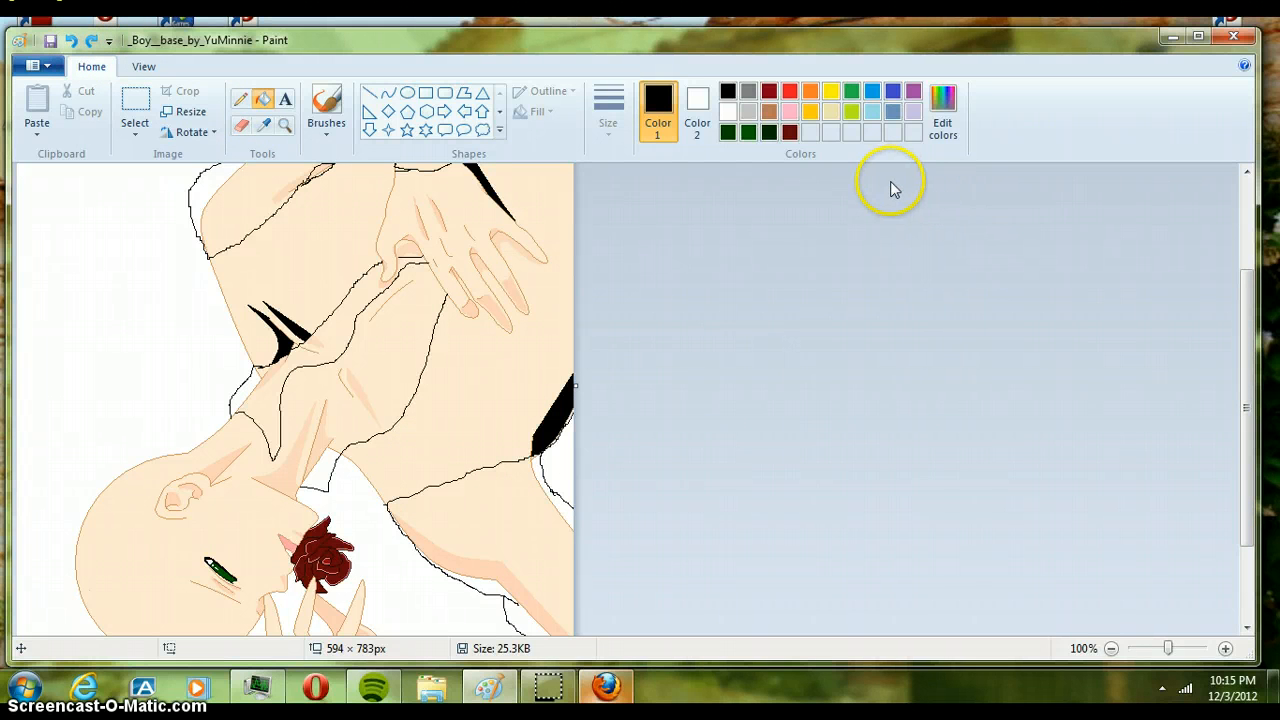
click(476, 261)
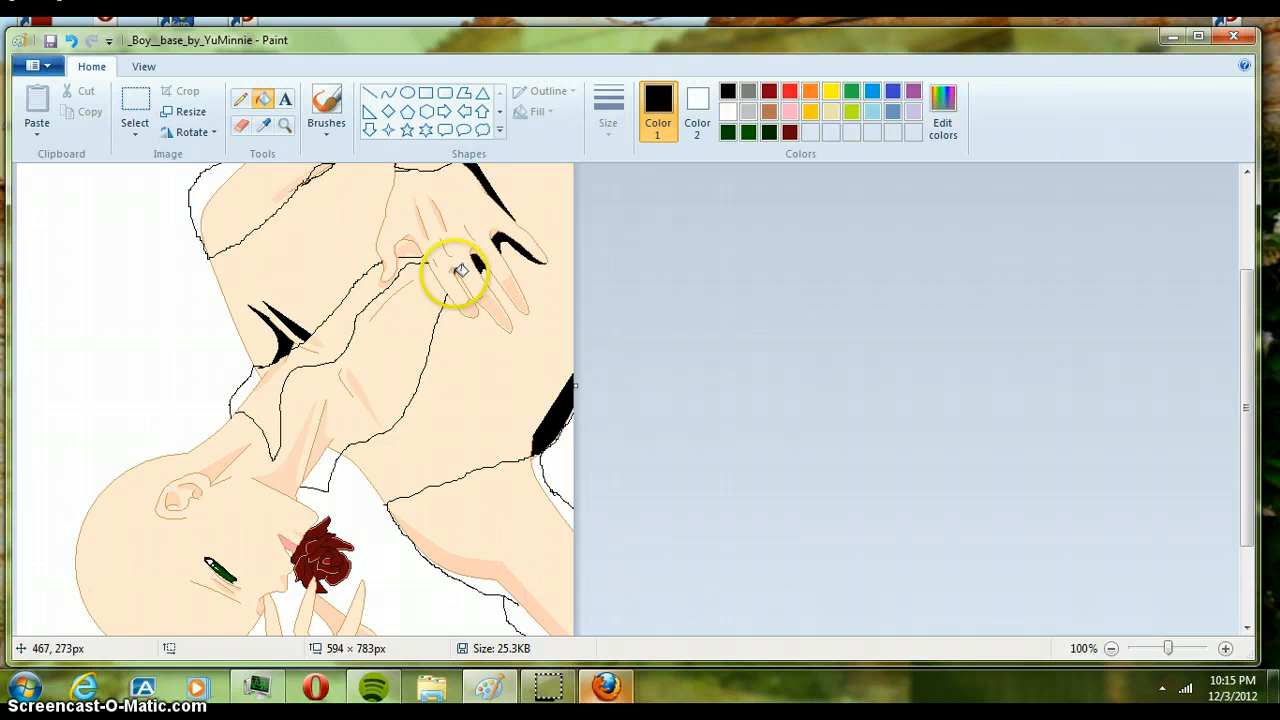
Step: Mix a custom near-black of RGB 12, 12, 12 from black as the foreground color
click(950, 126)
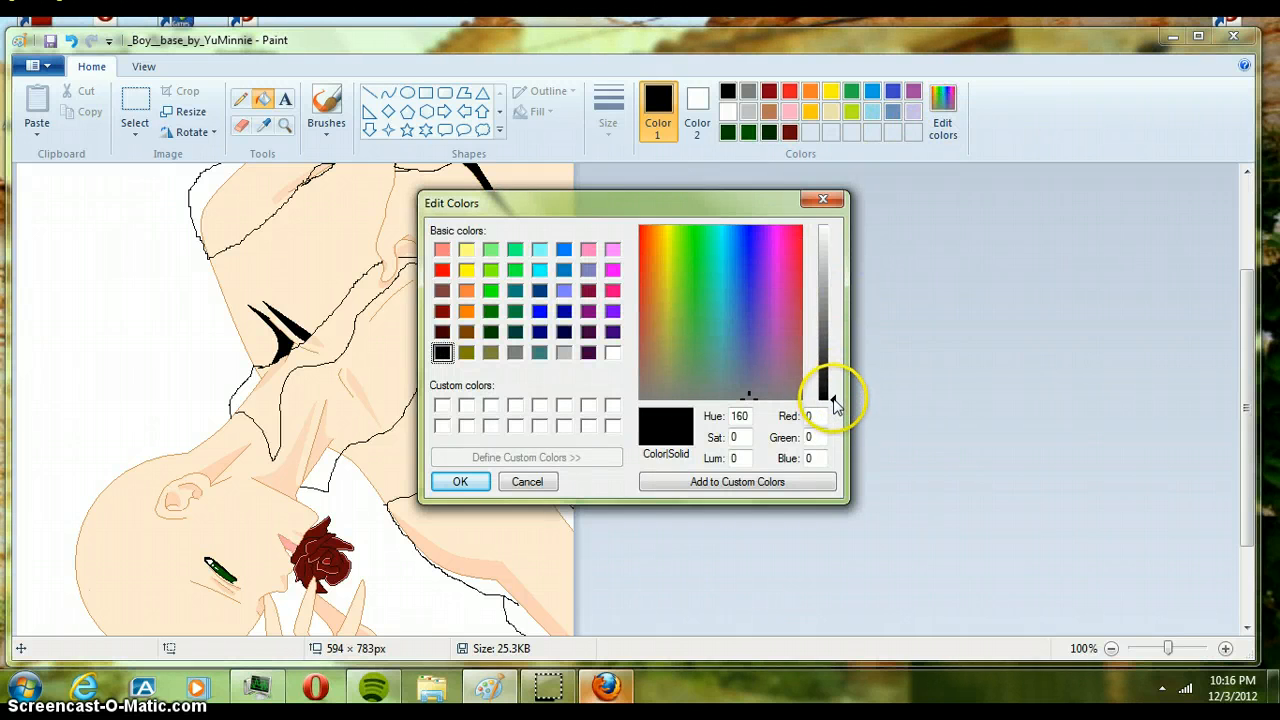
drag(831, 402, 835, 389)
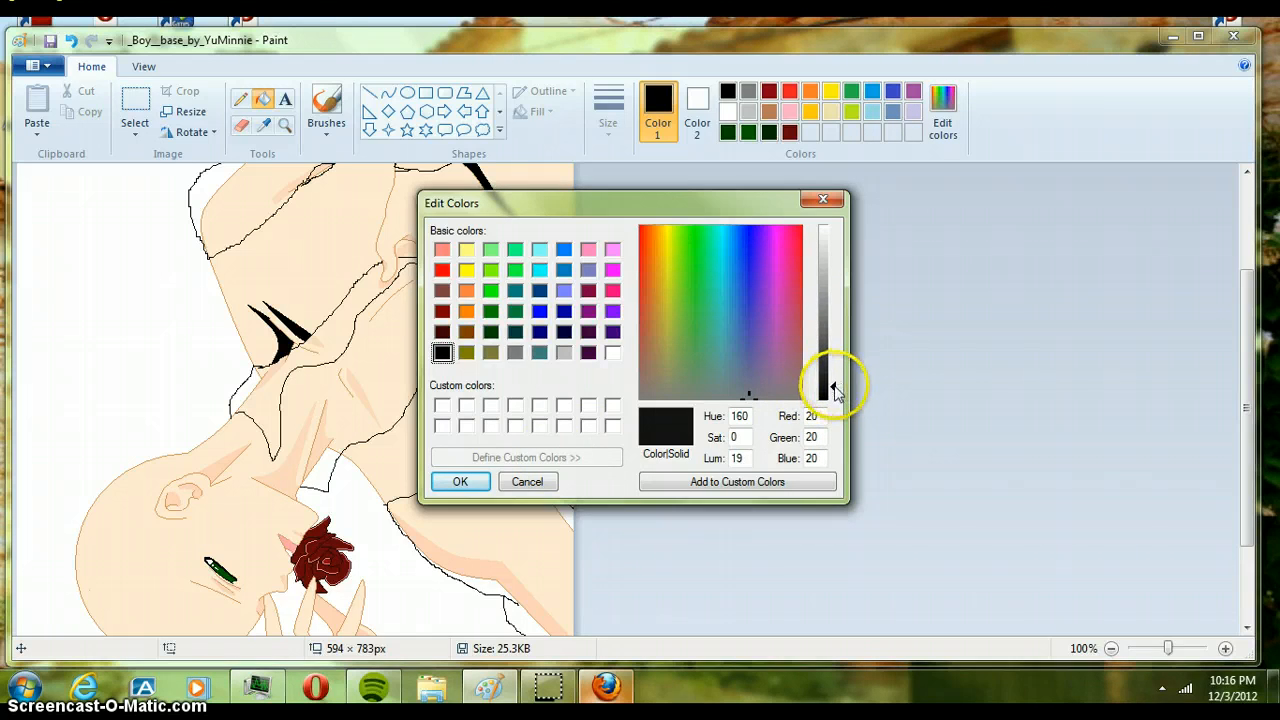
drag(844, 386, 835, 395)
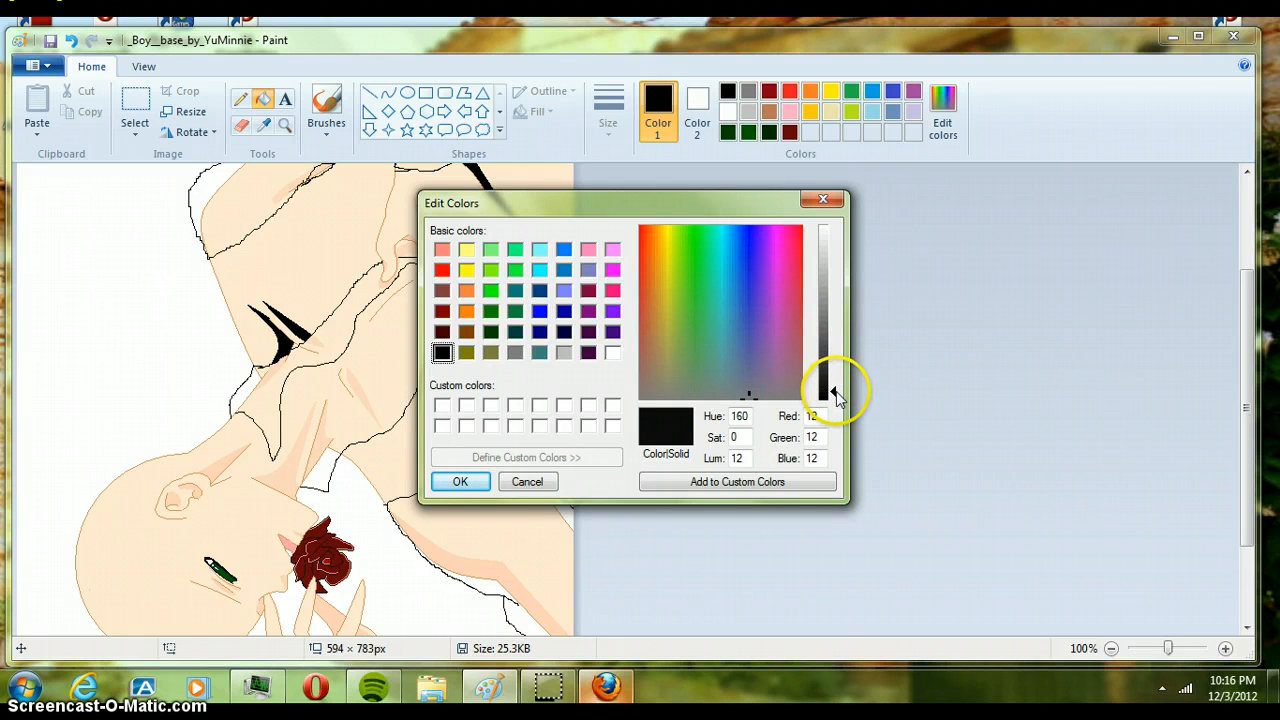
click(468, 482)
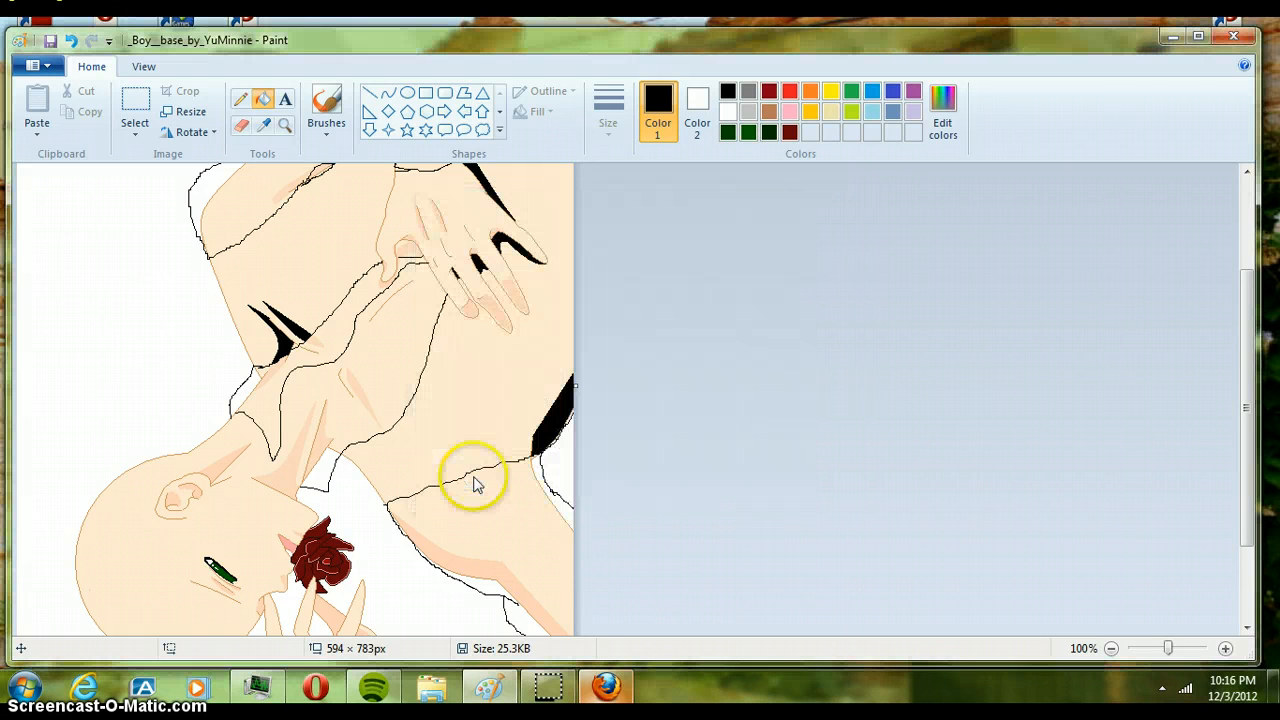
Step: Fill the shirt's main areas on both sides of the open collar with the custom near-black
click(470, 412)
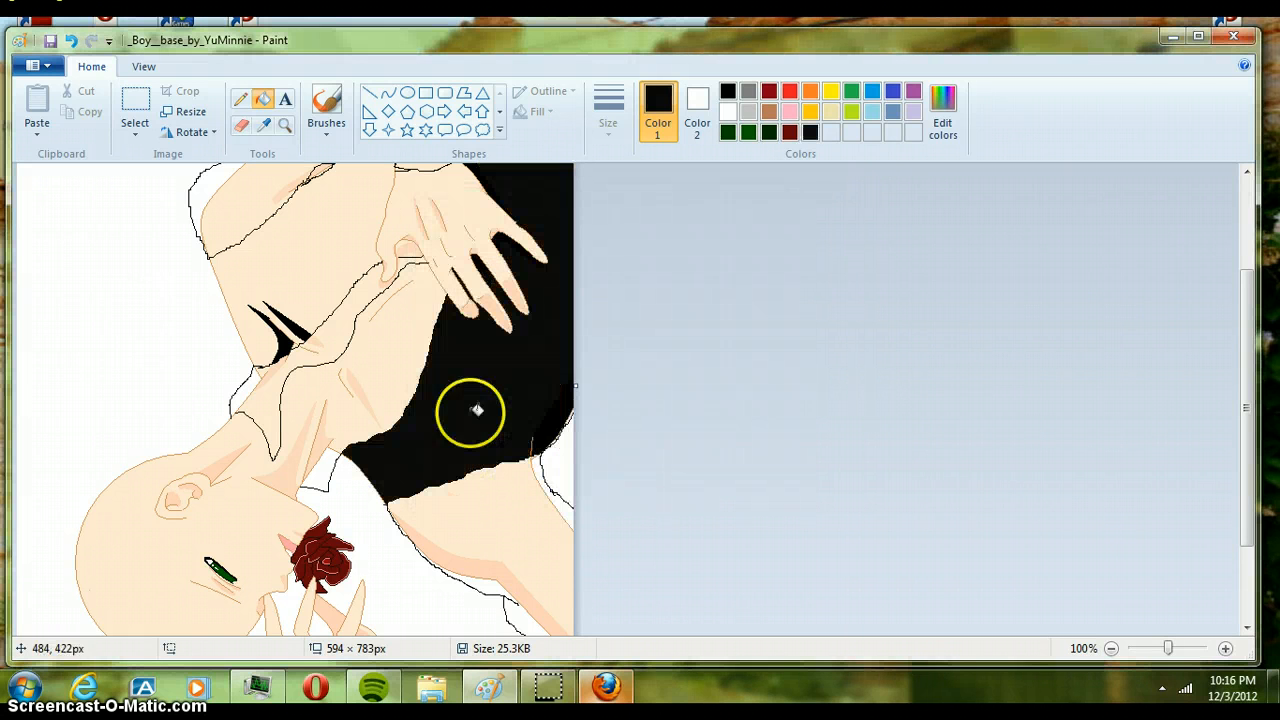
click(330, 245)
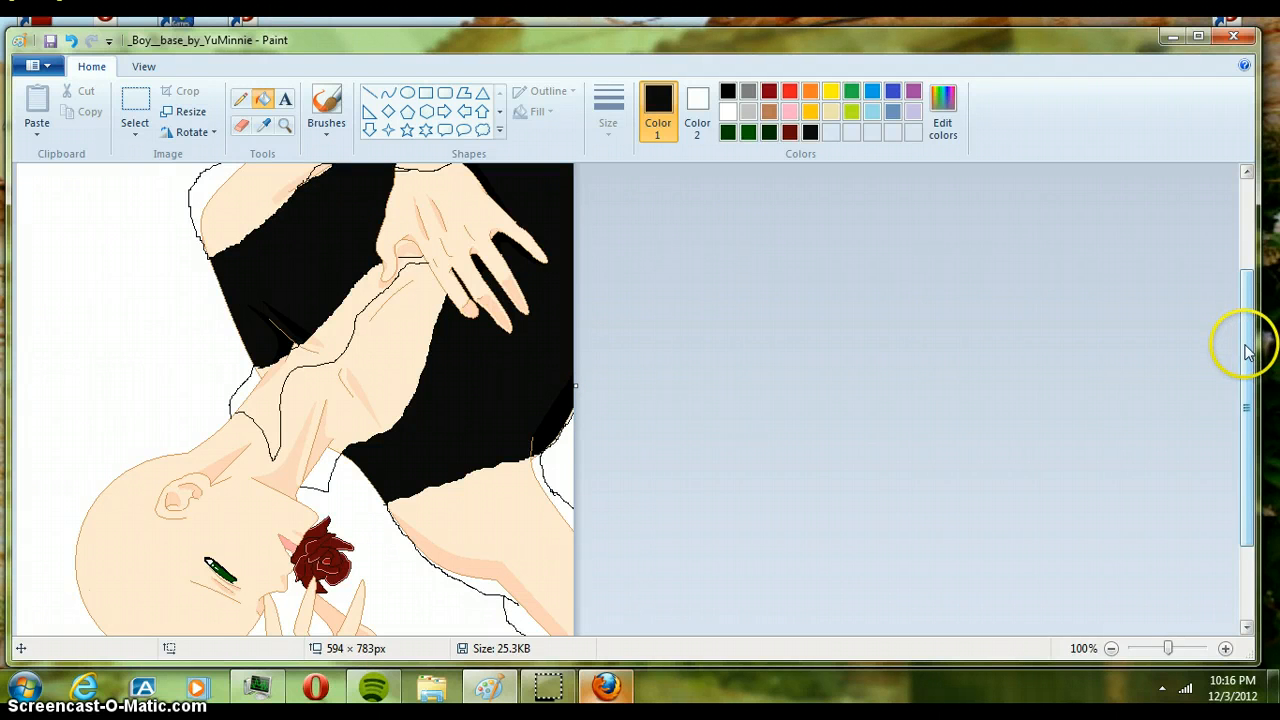
mouse_move(1240, 343)
mouse_down()
mouse_move(1243, 450)
mouse_move(1244, 304)
mouse_up()
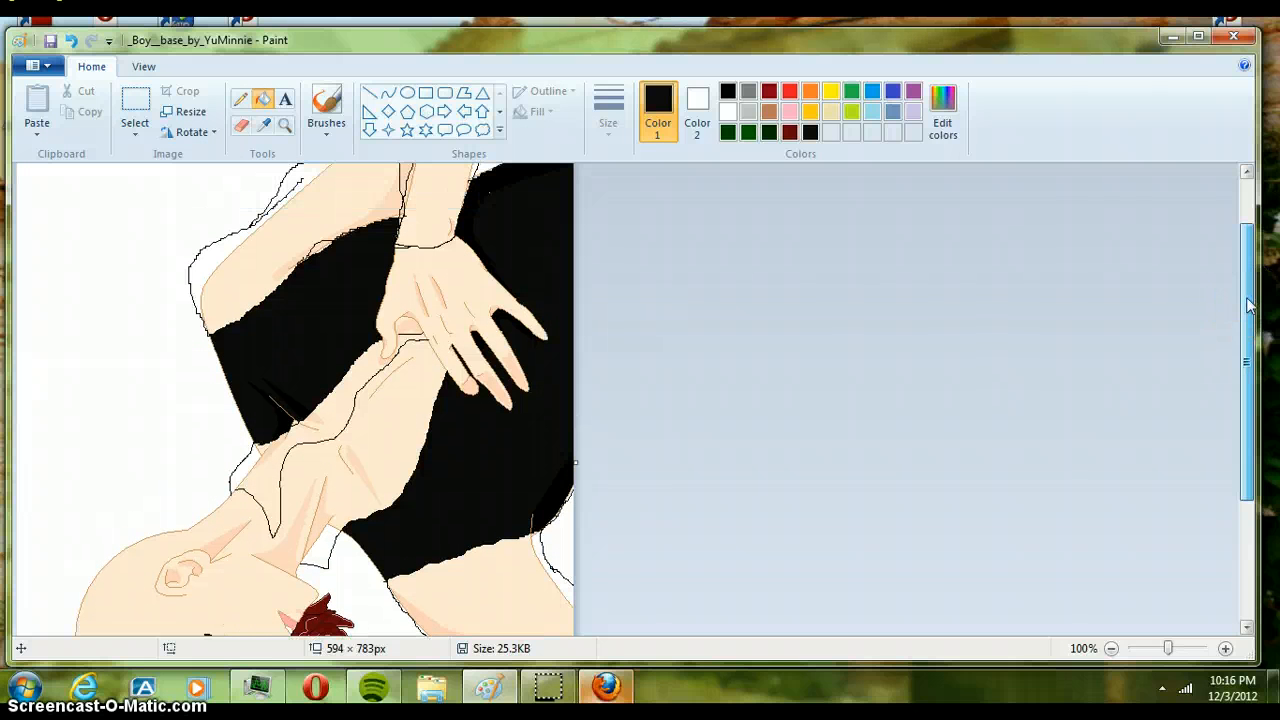